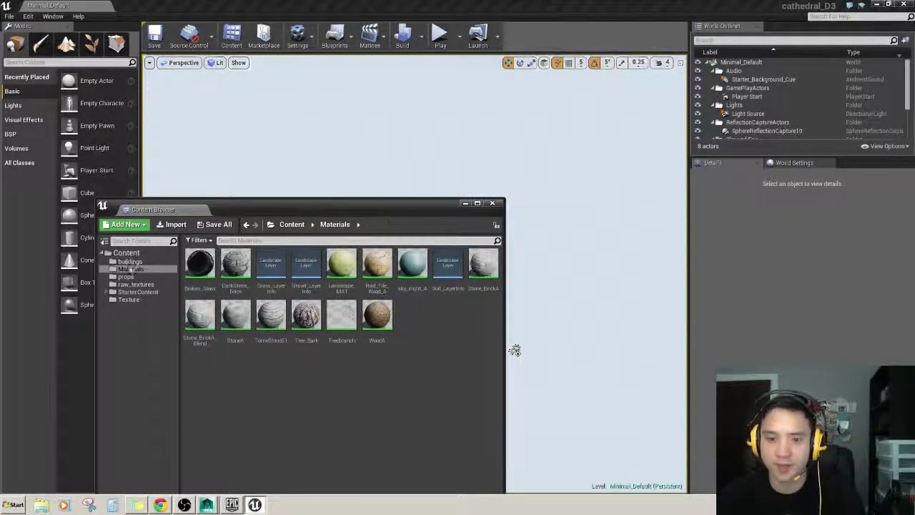
Open the Cathedral_D3_V2 level from the project's Content folder and minimize the Content Browser window.
click(126, 253)
double_click(441, 277)
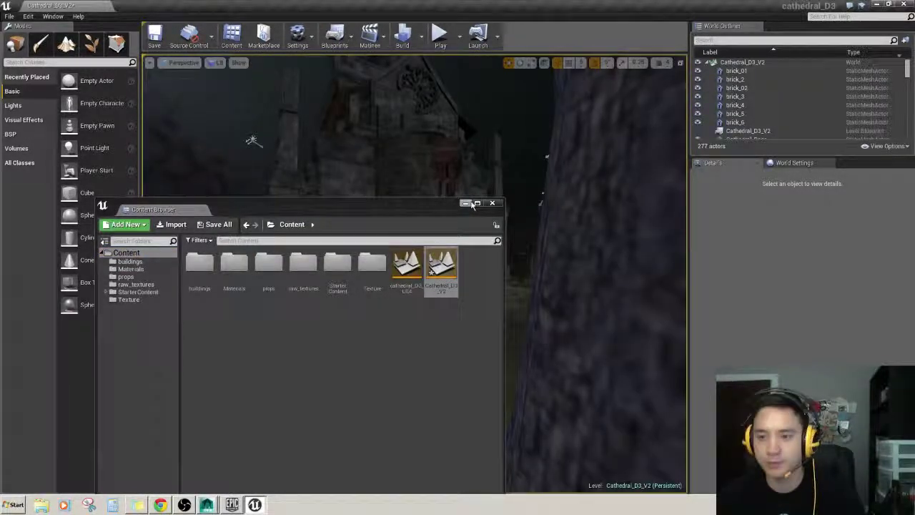
click(467, 203)
Examine the cathedral exterior and the dead trees around the graveyard and stone fence.
mouse_move(457, 214)
right_down()
mouse_move(564, 214)
mouse_move(472, 214)
right_up()
right_drag(336, 253, 353, 234)
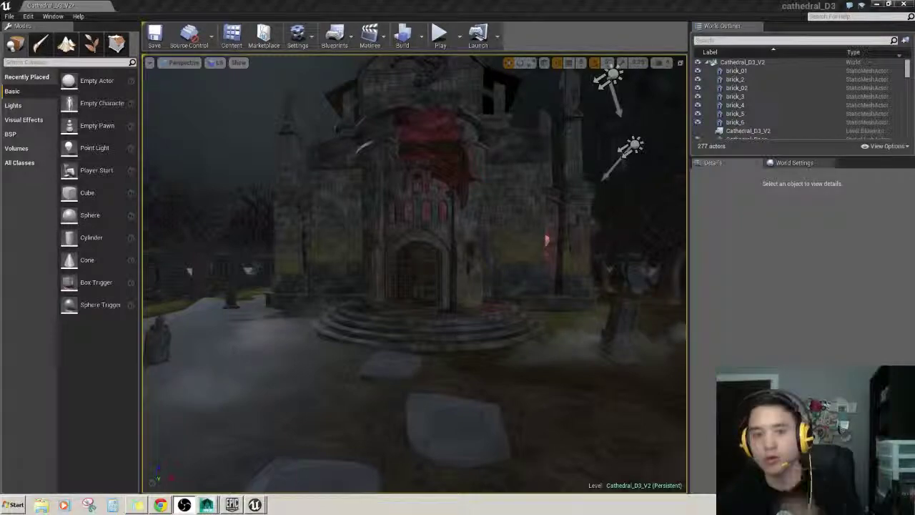
key(s)
right_drag(451, 331, 452, 331)
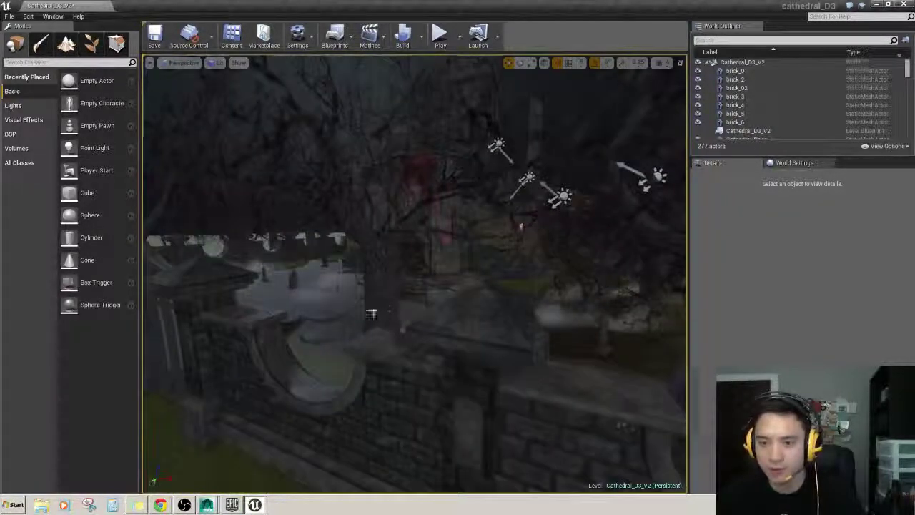
click(364, 312)
key(w)
right_drag(364, 313, 364, 312)
right_drag(397, 361, 389, 362)
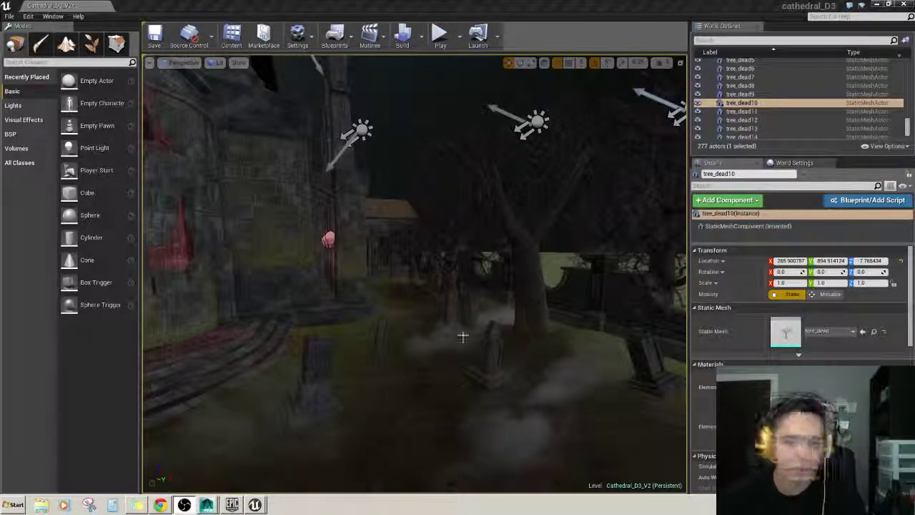
right_click(439, 291)
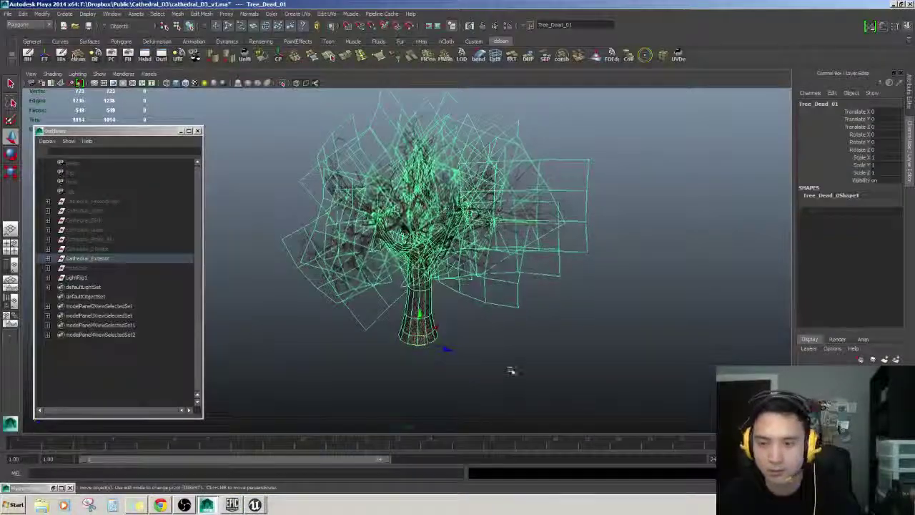
Switch to Maya, inspect the dead tree mesh, and select Tree_Dead_01 inside the Cathedral_Exterior group.
scroll(505, 357, up, 4)
click(500, 347)
click(439, 300)
scroll(453, 321, up, 3)
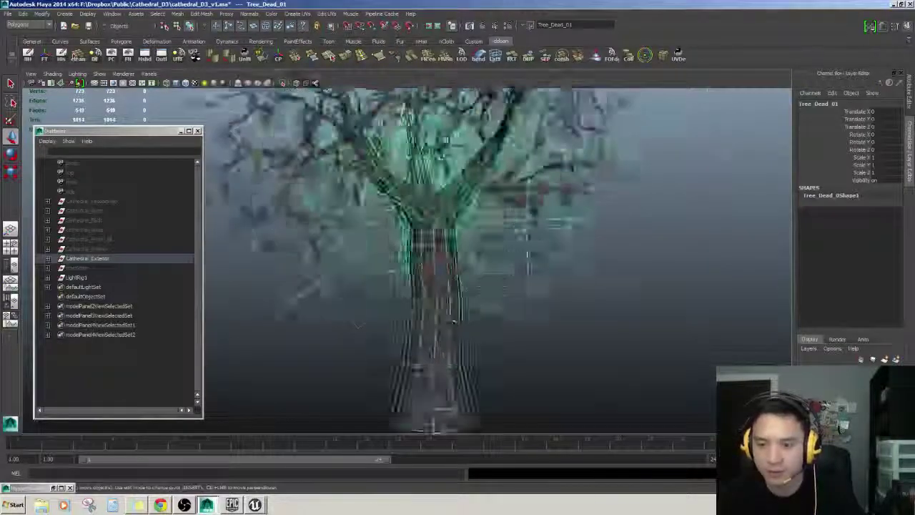
alt+drag(453, 322, 217, 238)
scroll(217, 238, down, 4)
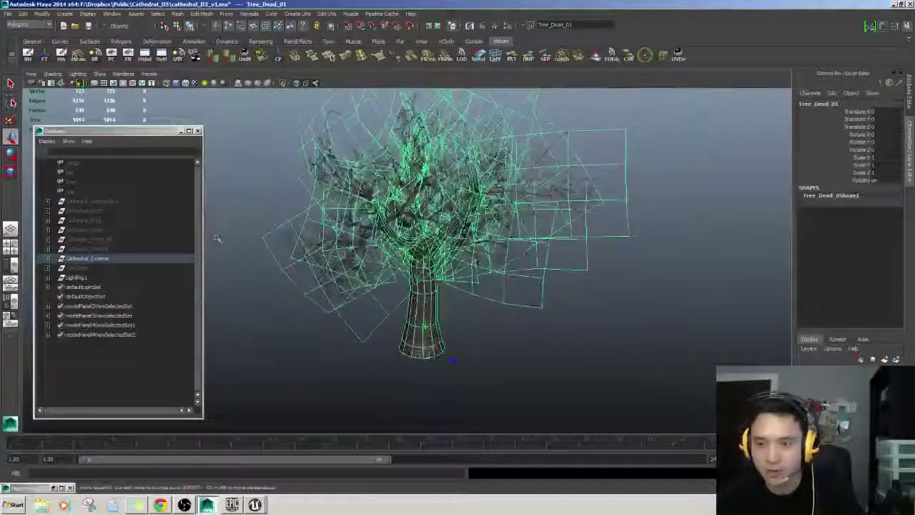
click(47, 258)
scroll(100, 343, down, 3)
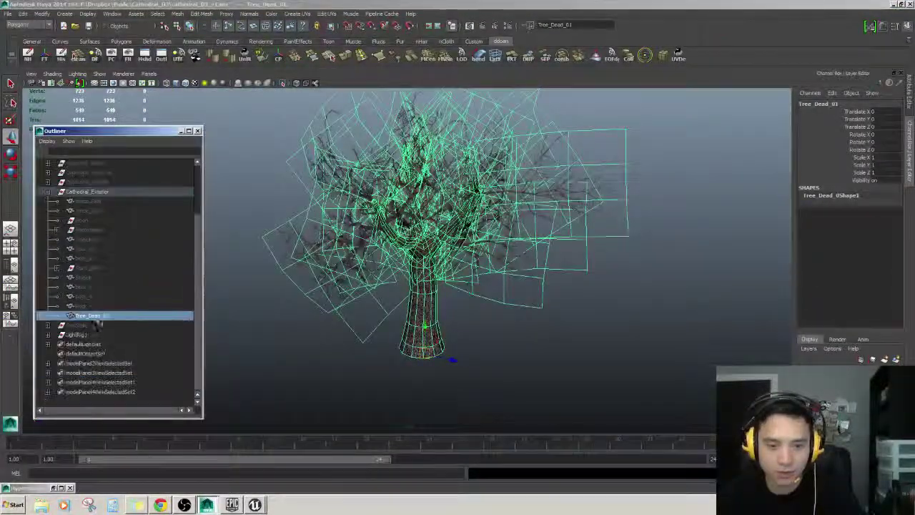
click(100, 317)
Separate the Tree_Dead_01 mesh into individual pieces and expand the resulting group in the Outliner.
alt+drag(594, 268, 460, 310)
scroll(443, 279, up, 4)
scroll(460, 311, down, 4)
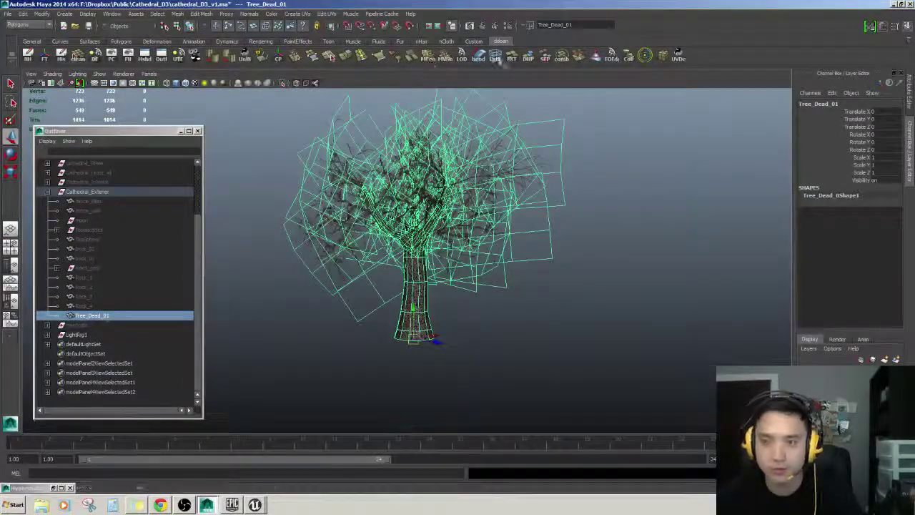
click(547, 57)
click(533, 266)
scroll(533, 267, up, 3)
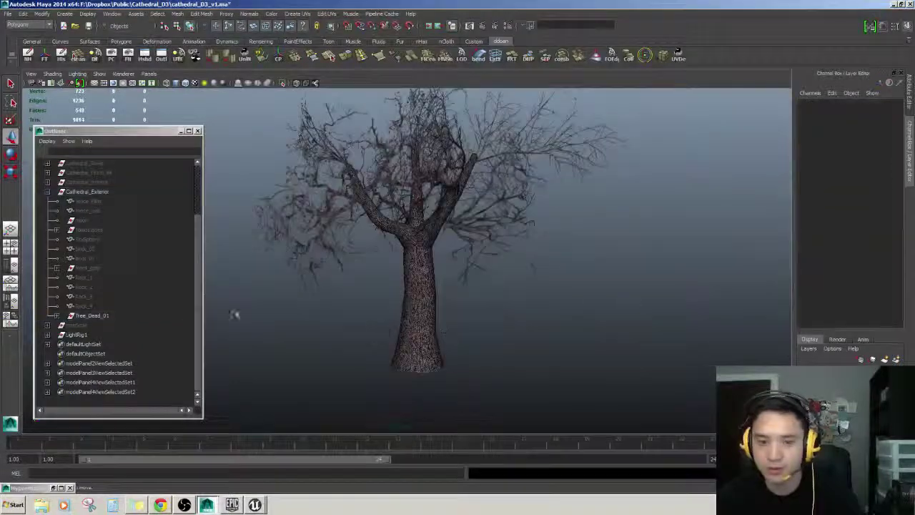
click(100, 316)
click(57, 316)
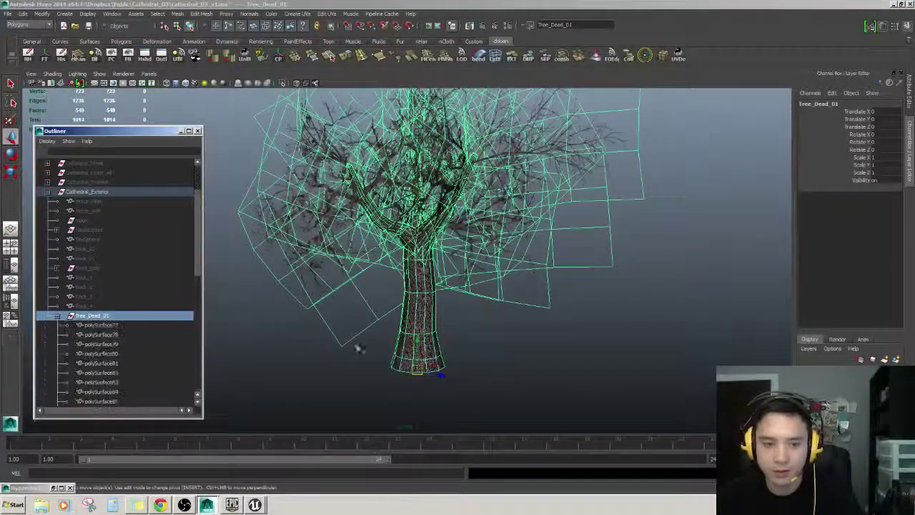
Rename the separated trunk piece of the tree as truck.
click(377, 348)
click(421, 336)
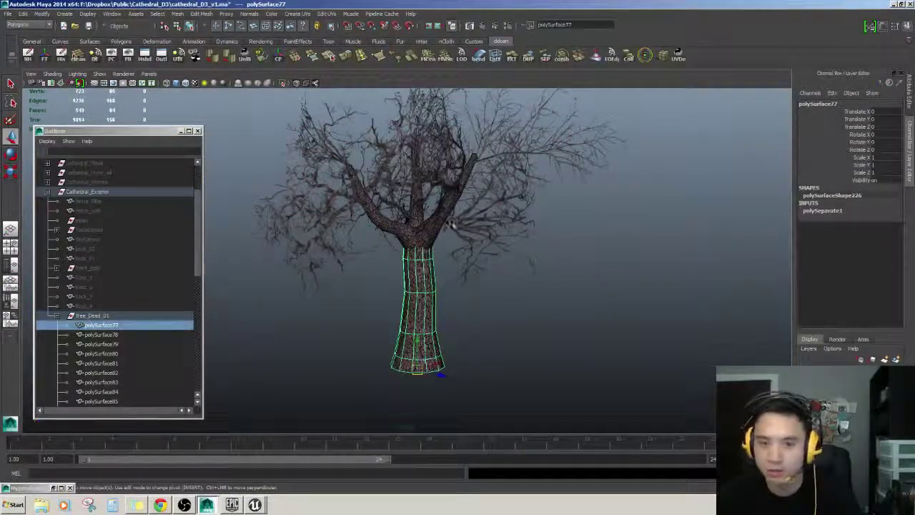
click(817, 106)
text(trunk)
key(Return)
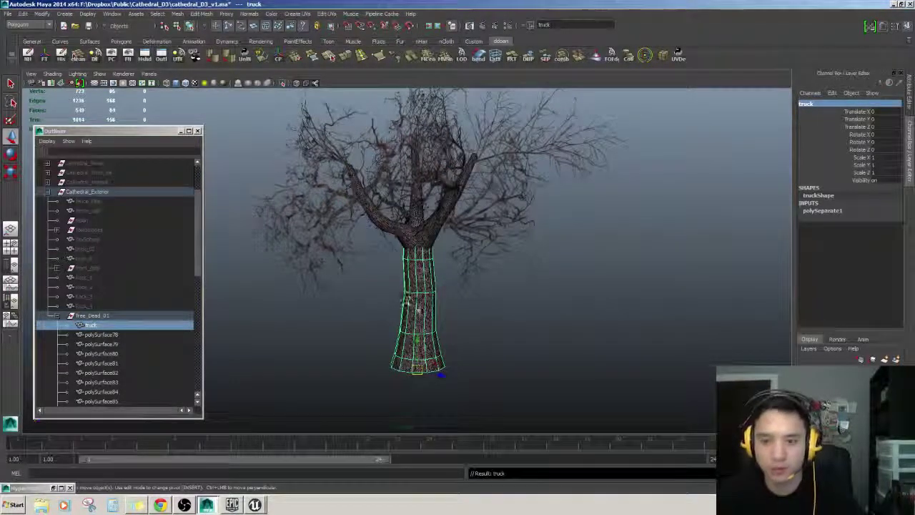
Find the three main branch pieces growing from the trunk and select them together.
alt+right_drag(407, 304, 436, 276)
alt+drag(435, 276, 223, 302)
click(402, 216)
alt+right_drag(402, 216, 436, 247)
click(429, 178)
click(419, 190)
alt+right_drag(419, 190, 460, 174)
shift+click(463, 169)
alt+drag(463, 168, 452, 222)
key(ctrl+z)
shift+click(474, 140)
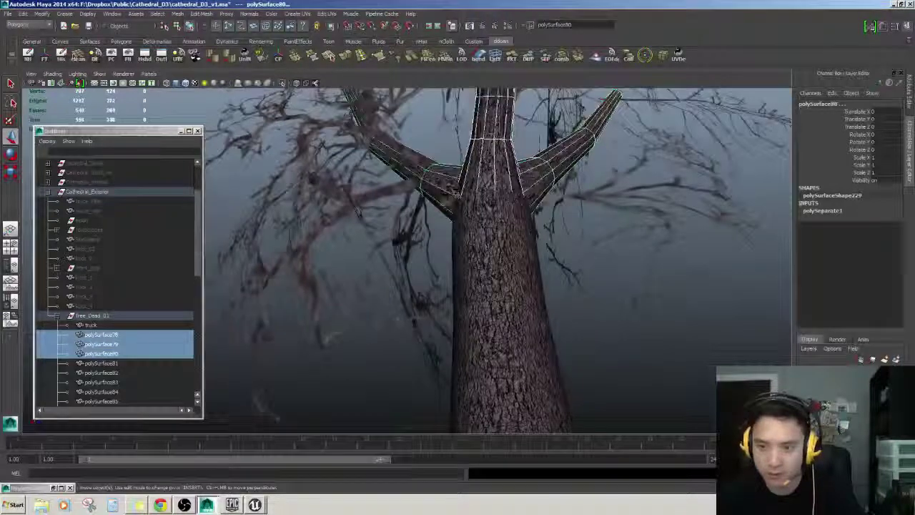
Rename the polySurface78 branch piece as branch01.
click(114, 333)
double_click(121, 334)
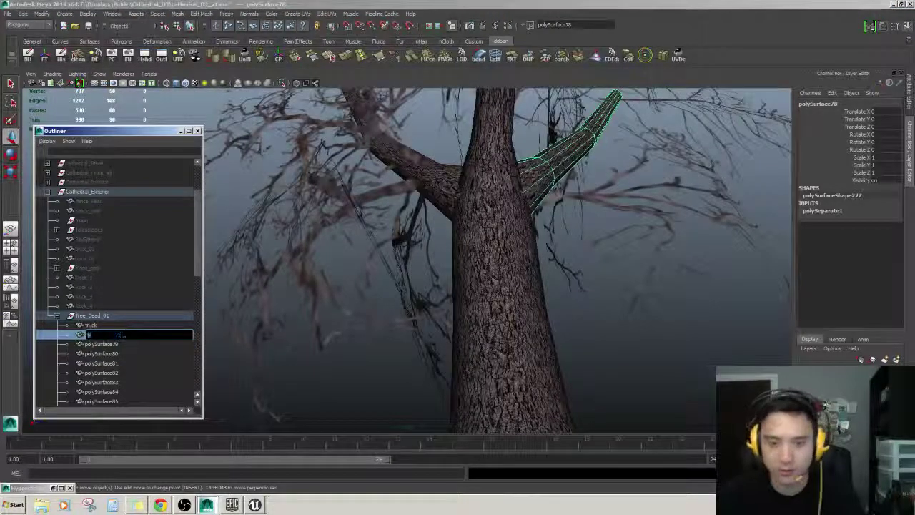
text(branch01)
key(Return)
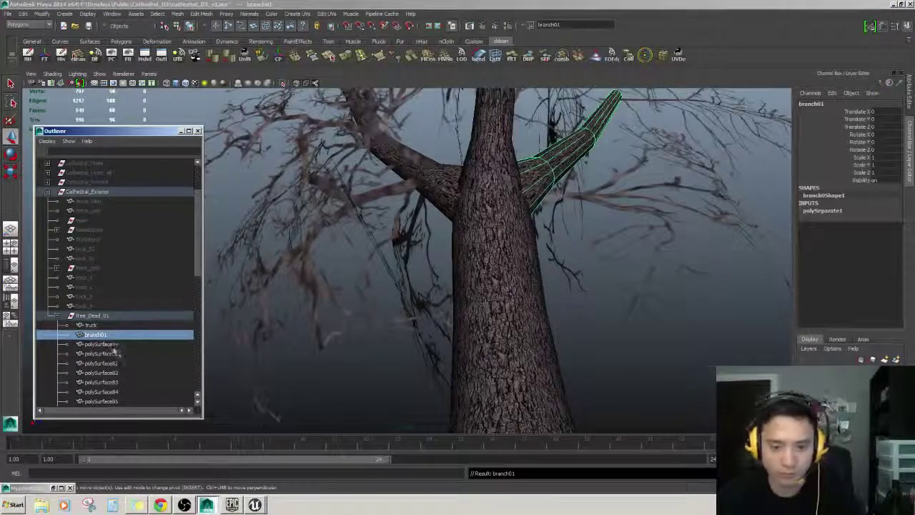
Rename the three main branch pieces together, using the numbered base name branch.
click(116, 346)
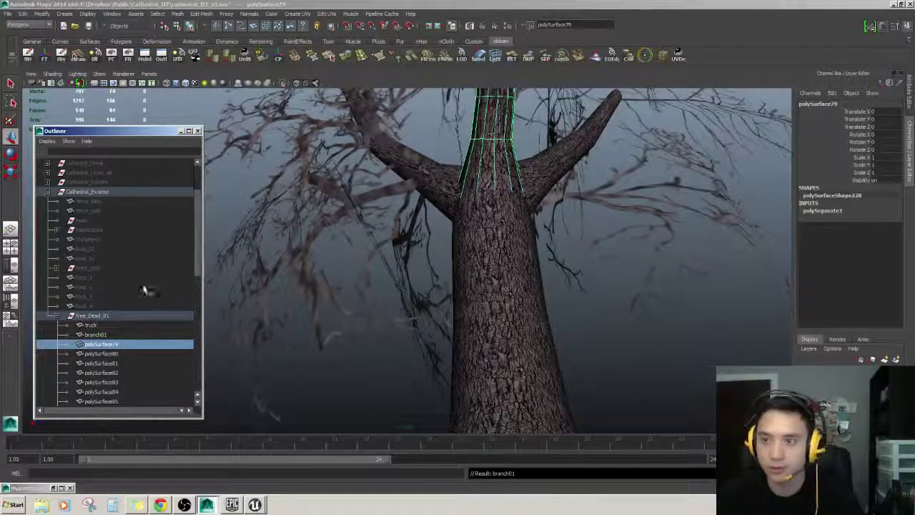
shift+click(127, 353)
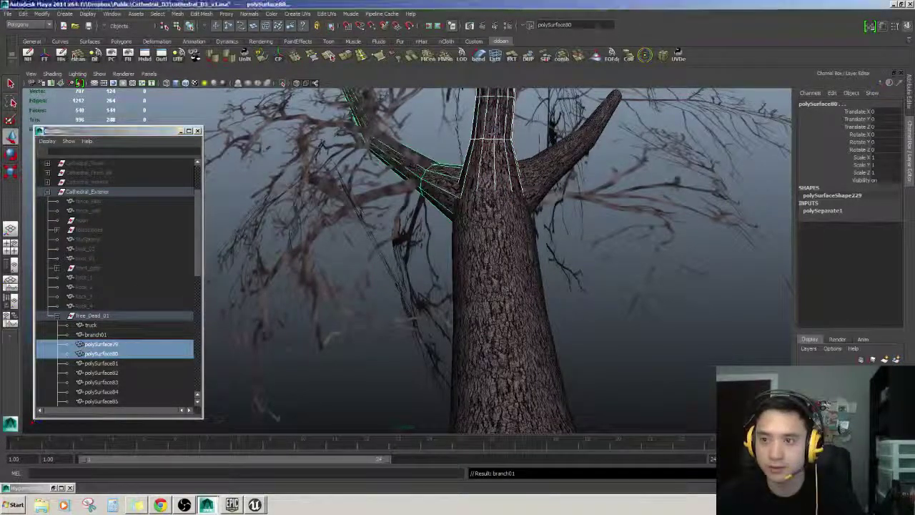
click(95, 335)
shift+click(100, 353)
text(branch)
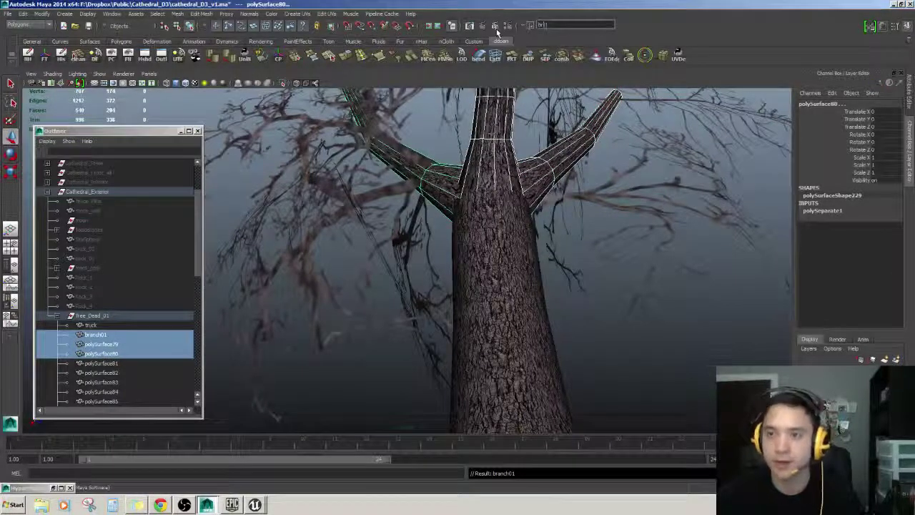
key(Return)
Hide all the twig card pieces from polySurface81 through polySurface109, keeping the trunk and main branches.
click(91, 325)
key(f)
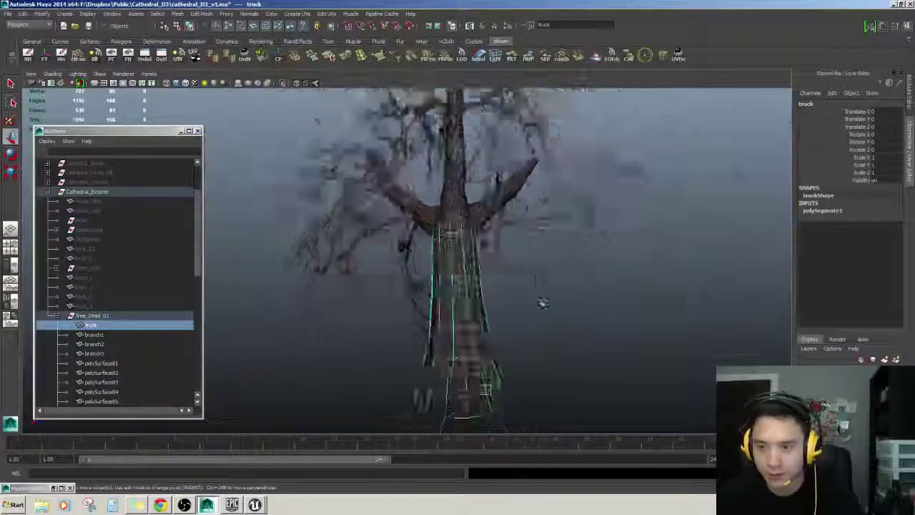
click(100, 364)
scroll(102, 364, down, 8)
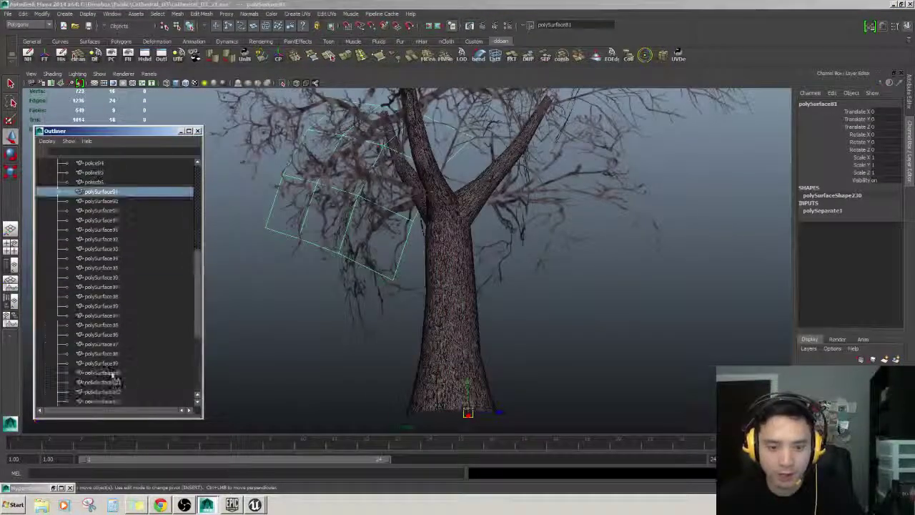
shift+click(117, 383)
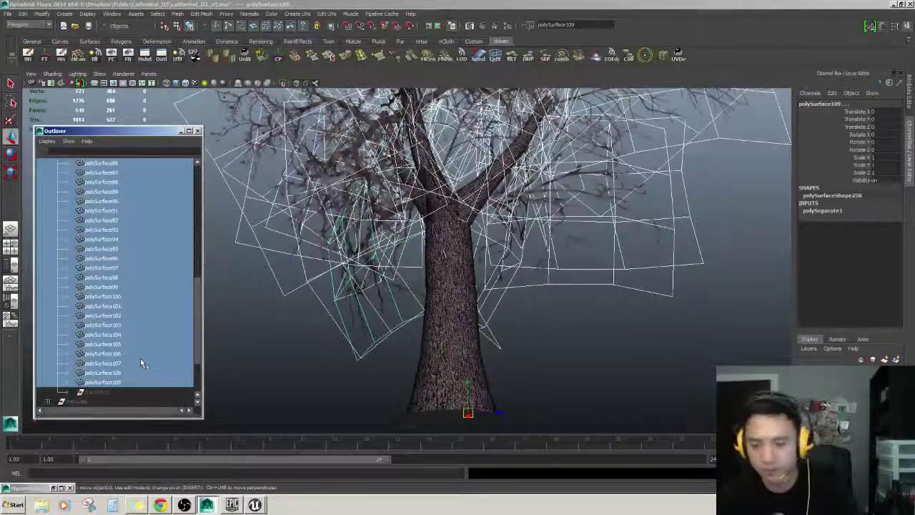
key(ctrl+h)
Duplicate branch1 and move the copy sideways off the tree.
scroll(506, 269, up, 3)
alt+drag(507, 268, 532, 278)
click(403, 269)
scroll(403, 267, up, 3)
scroll(508, 243, down, 4)
click(532, 278)
scroll(532, 278, up, 3)
click(465, 198)
alt+drag(466, 198, 405, 238)
scroll(504, 227, down, 2)
alt+drag(497, 235, 511, 224)
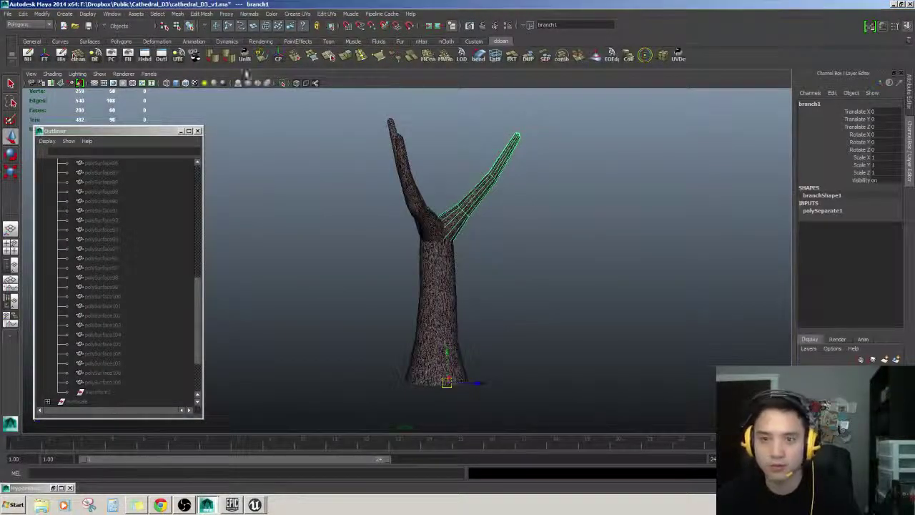
key(ctrl+d)
scroll(468, 219, down, 4)
scroll(475, 261, up, 4)
alt+drag(476, 265, 432, 222)
scroll(434, 224, up, 6)
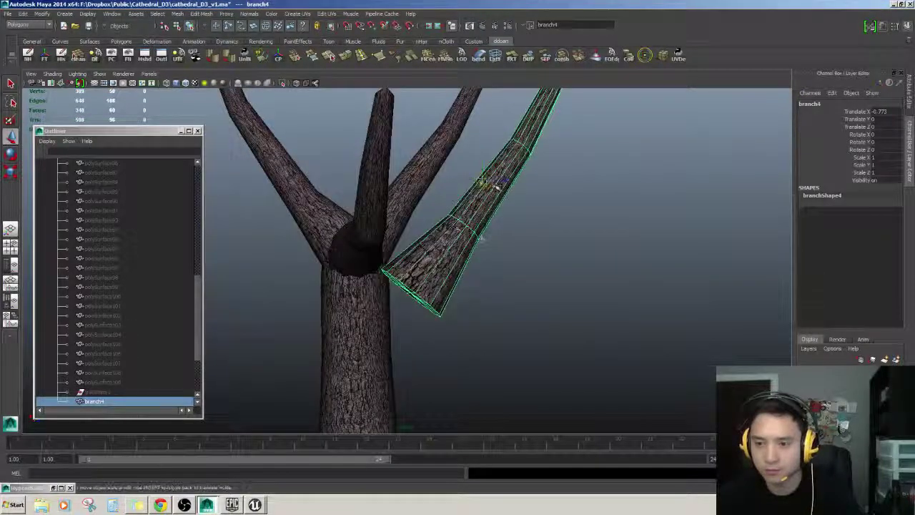
Place the copied branch's pivot at its wide base and move the branch back toward the tree.
alt+drag(406, 348, 451, 300)
scroll(458, 243, down, 5)
alt+drag(458, 243, 481, 323)
drag(430, 345, 449, 277)
scroll(427, 305, up, 4)
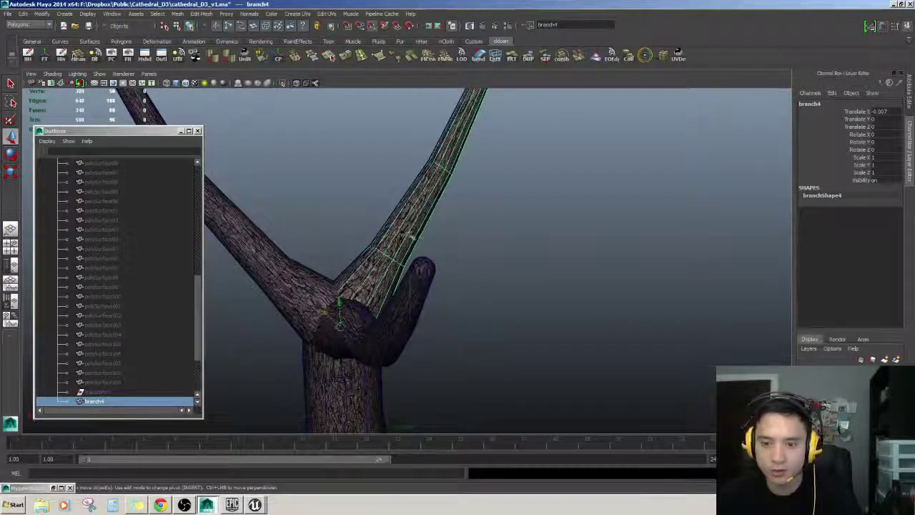
key(ctrl+z)
key(ctrl+z)
key(shift+z)
Move the copied branch up onto a main branch and rotate it to angle outward.
drag(340, 326, 434, 293)
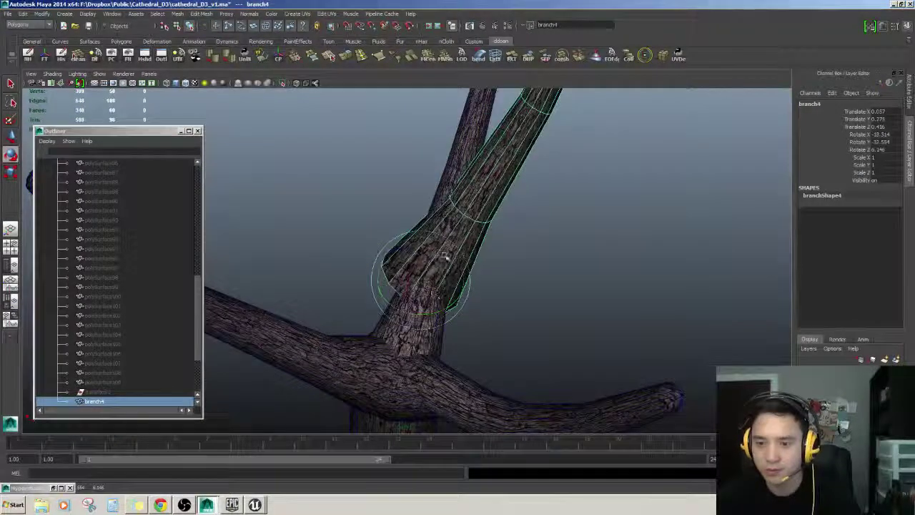
drag(444, 258, 339, 307)
key(w)
Scale the copied branch down uniformly to about 0.608 and adjust its placement against the main branch.
key(r)
drag(414, 289, 289, 304)
key(w)
alt+drag(289, 305, 451, 227)
scroll(483, 219, down, 3)
scroll(472, 265, up, 4)
alt+drag(461, 281, 483, 267)
scroll(421, 303, up, 3)
key(e)
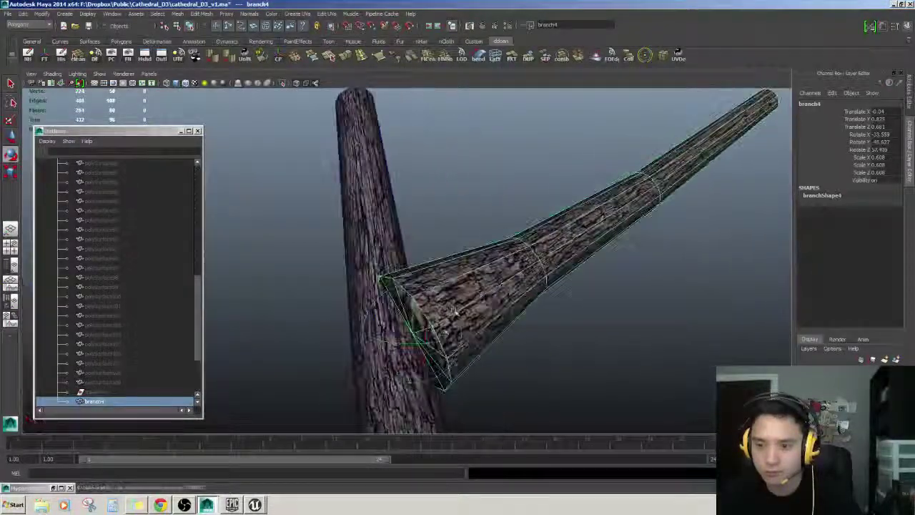
Scale the copied branch down further to a uniform scale of about 0.329.
key(r)
drag(414, 329, 214, 369)
key(w)
alt+right_drag(214, 369, 300, 351)
alt+drag(300, 350, 484, 293)
Delete the cap at the wide base of the copied branch and return to object mode.
right_drag(486, 269, 487, 304)
click(465, 257)
key(Delete)
alt+drag(528, 329, 386, 315)
right_drag(417, 319, 434, 302)
alt+drag(433, 303, 456, 310)
Toggle backface culling in the viewport and shrink the copied branch to a uniform scale of about 0.263.
click(52, 74)
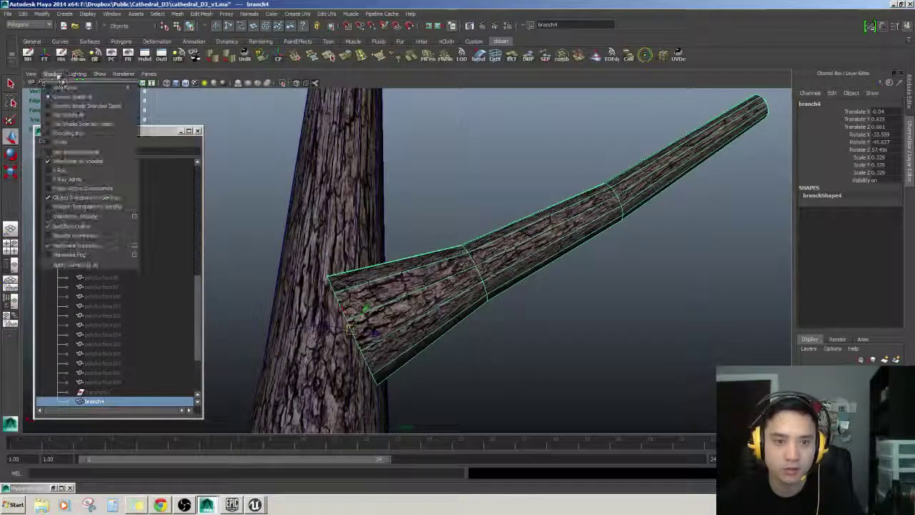
click(70, 227)
mouse_move(562, 280)
alt+mouse_down()
mouse_move(443, 327)
mouse_move(331, 250)
mouse_move(323, 266)
mouse_move(332, 286)
mouse_move(351, 285)
mouse_move(386, 226)
mouse_move(394, 303)
mouse_move(438, 271)
mouse_move(529, 259)
alt+mouse_up()
alt+right_drag(529, 260, 502, 261)
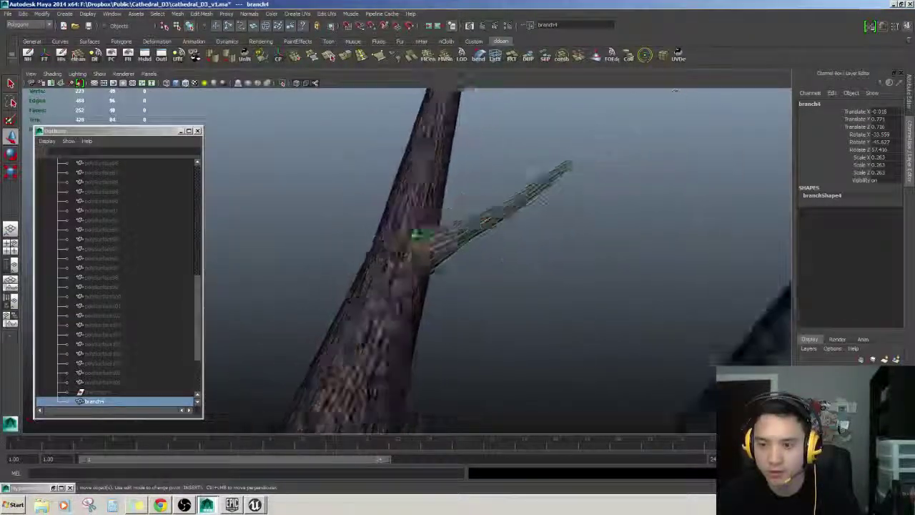
alt+drag(675, 91, 574, 279)
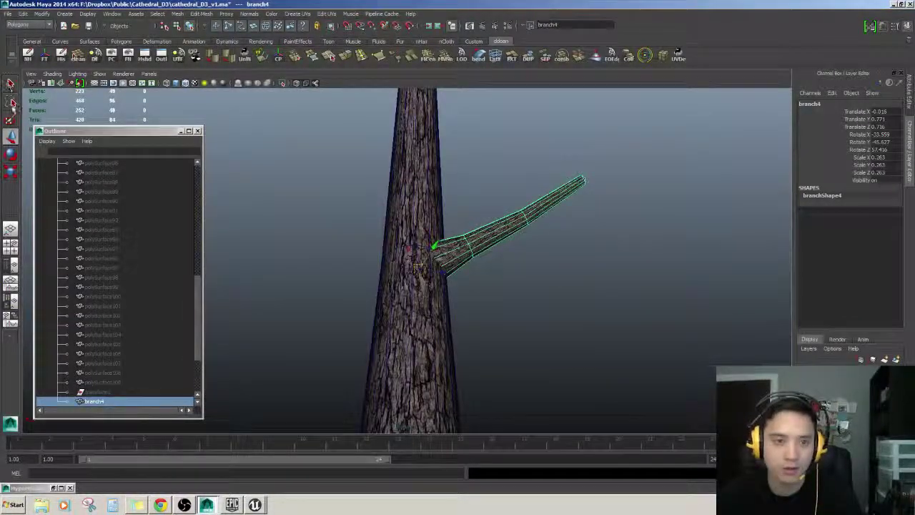
Show the Move and Scale tool settings beside the viewport and minimize the Outliner.
double_click(12, 137)
mouse_move(158, 131)
mouse_down()
mouse_move(382, 113)
mouse_move(210, 120)
mouse_move(298, 102)
mouse_move(328, 103)
mouse_move(161, 142)
mouse_up()
key(r)
click(190, 141)
scroll(382, 180, up, 5)
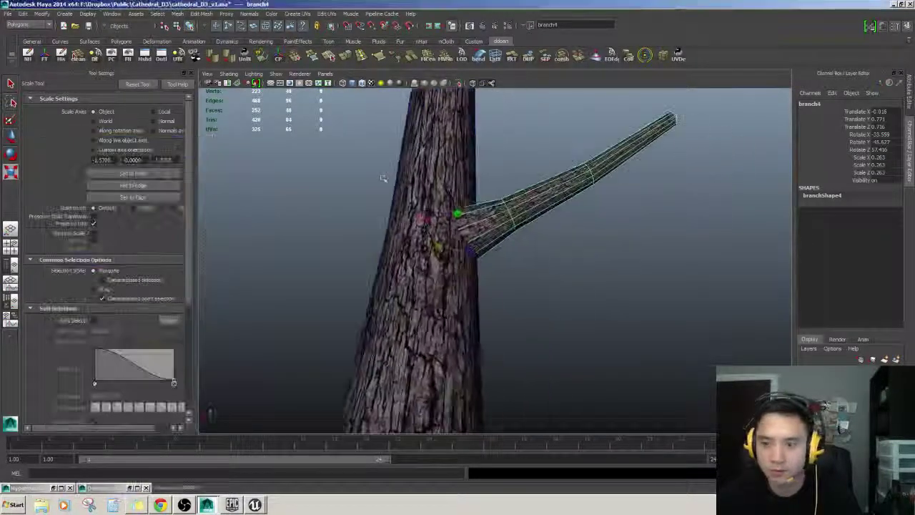
scroll(393, 187, down, 4)
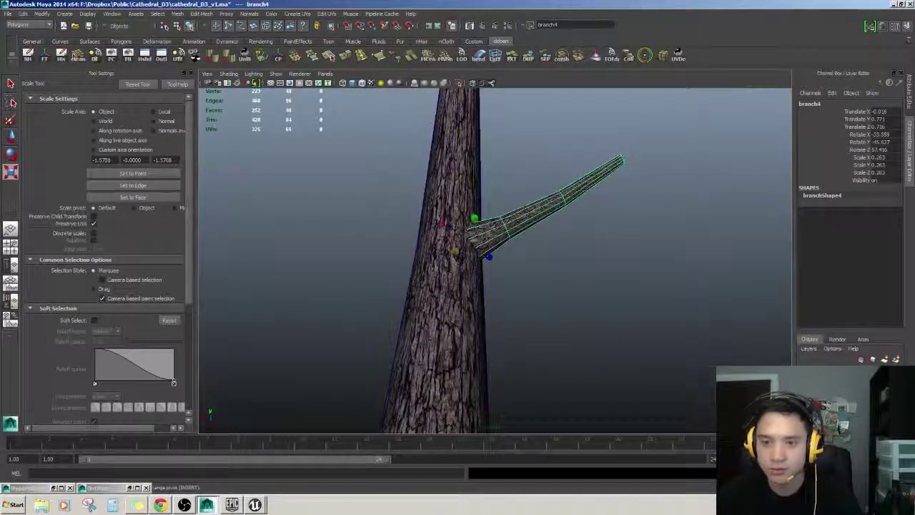
key(w)
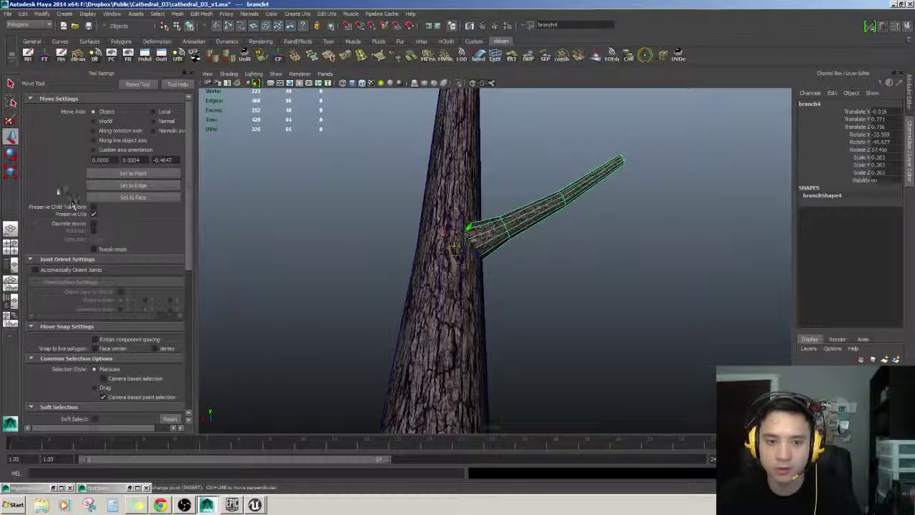
Select the upright main branch that the small copied branch is attached to.
scroll(507, 247, up, 4)
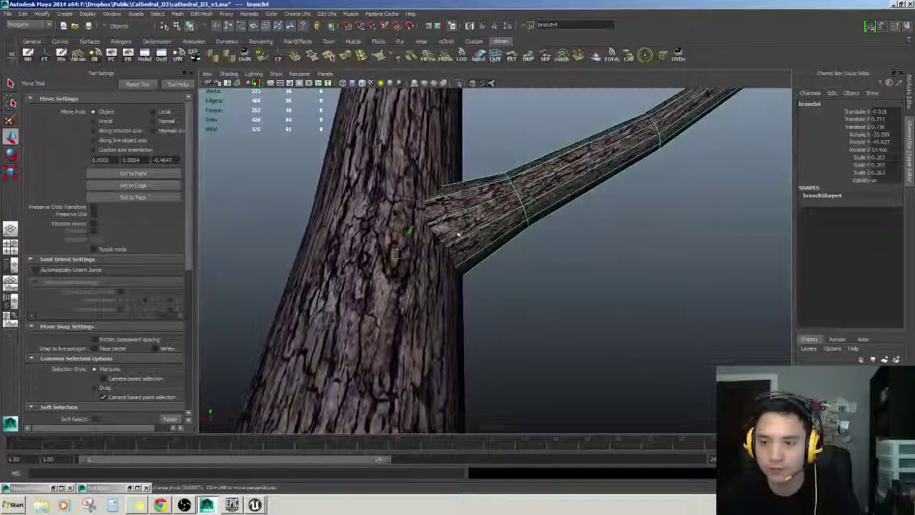
scroll(429, 222, down, 4)
key(Delete)
key(ctrl+z)
click(436, 250)
scroll(480, 302, down, 5)
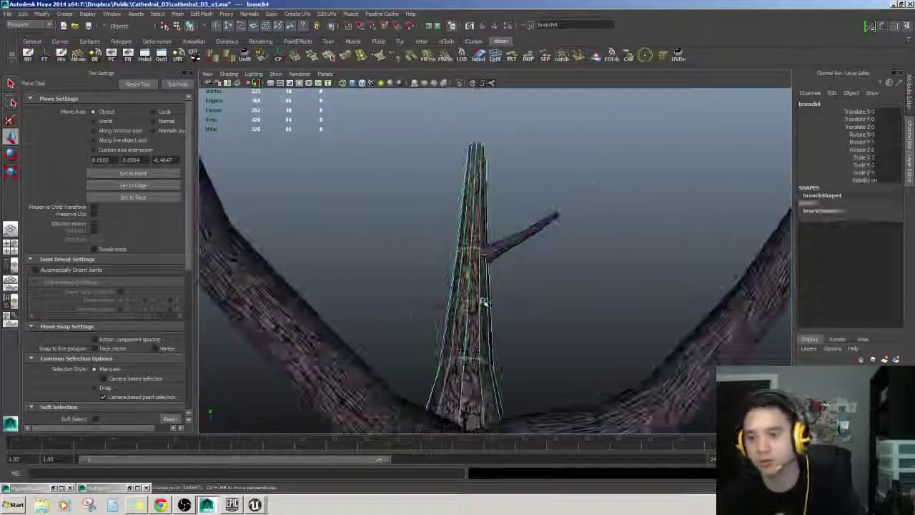
key(alt+shift+d)
drag(436, 306, 536, 318)
key(r)
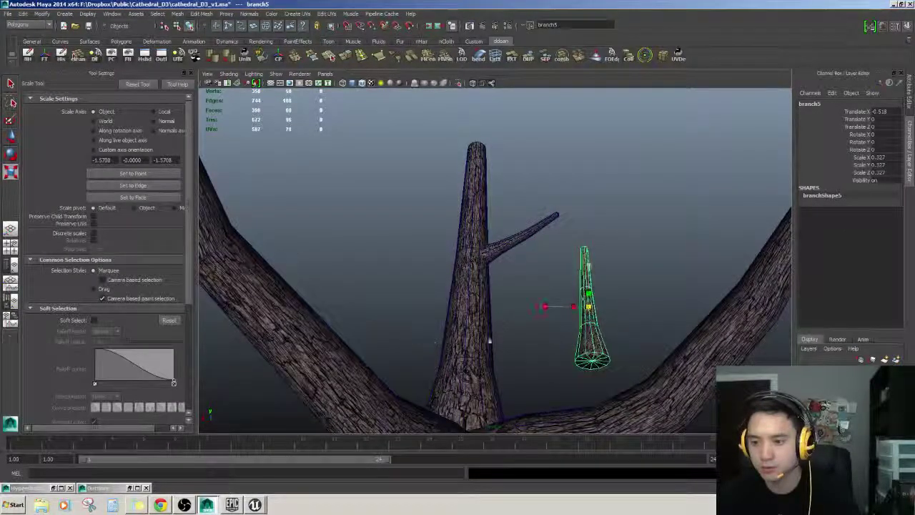
key(ctrl+z)
key(w)
scroll(541, 350, up, 3)
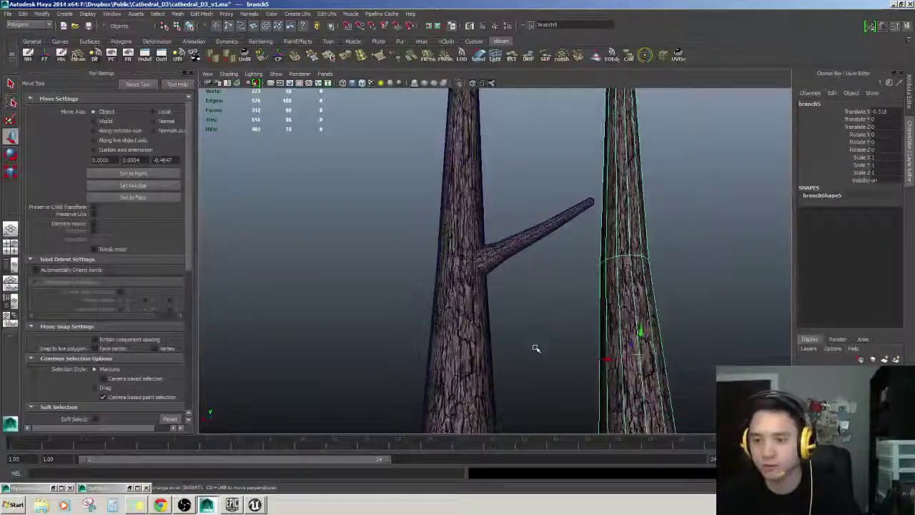
key(Delete)
Delete the edge loop closest to the base of the small side branch.
click(555, 223)
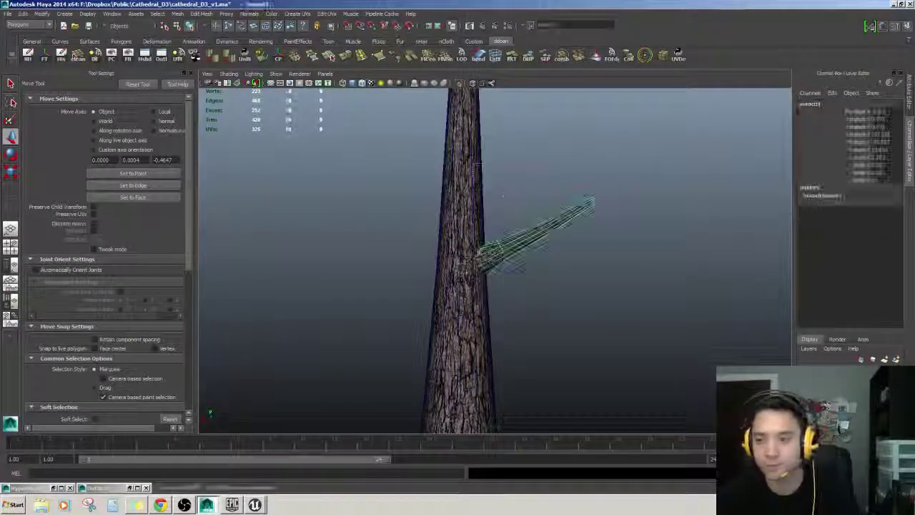
alt+drag(622, 245, 504, 232)
scroll(482, 215, up, 4)
key(e)
key(w)
scroll(596, 267, up, 3)
right_drag(484, 207, 484, 179)
alt+drag(484, 207, 484, 234)
click(436, 243)
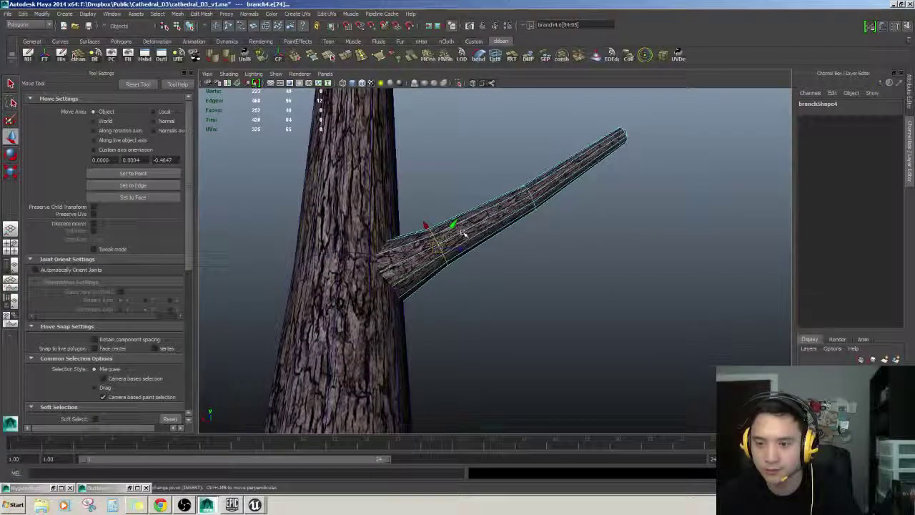
key(ctrl+Delete)
Taper the small side branch by scaling the vertices of its tip down to a point.
alt+drag(502, 236, 523, 224)
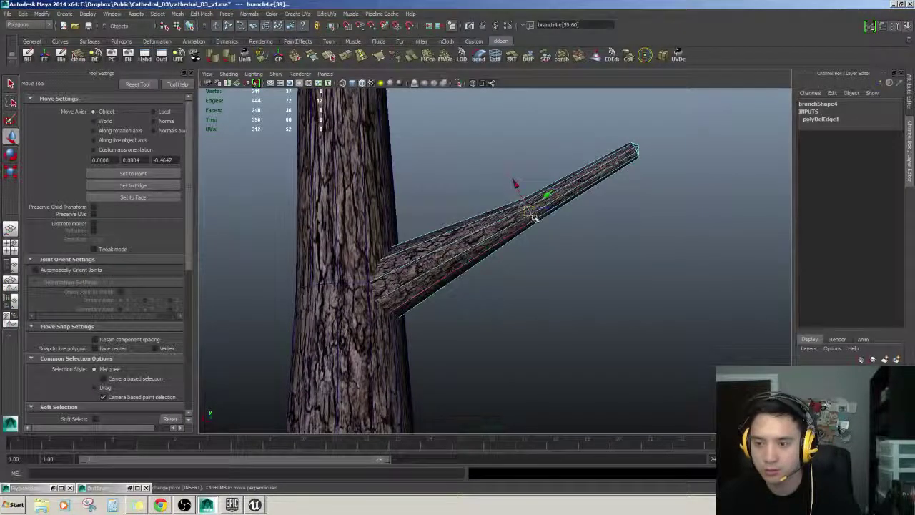
mouse_move(512, 226)
alt+mouse_down()
mouse_move(541, 206)
mouse_move(491, 245)
mouse_move(498, 232)
alt+mouse_up()
click(498, 233)
alt+drag(552, 199, 526, 258)
right_drag(525, 300, 534, 290)
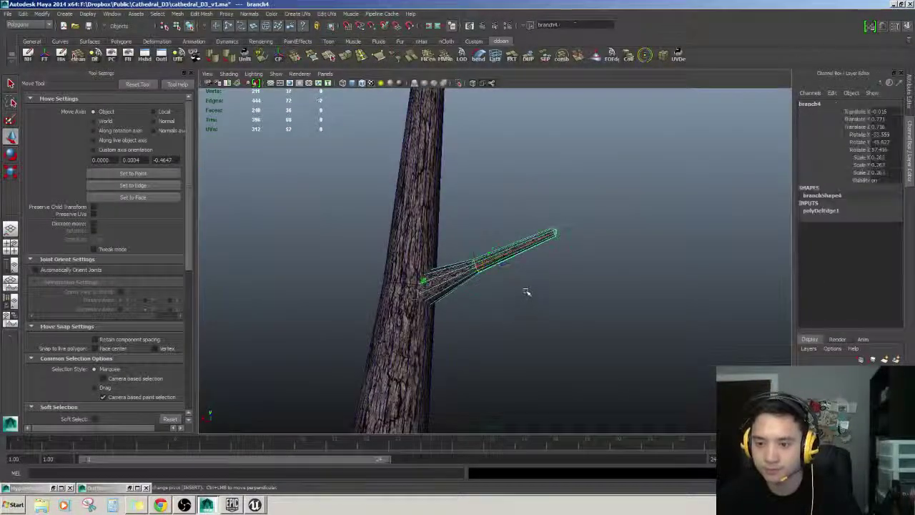
alt+drag(524, 291, 523, 266)
right_drag(547, 236, 548, 216)
drag(547, 203, 586, 239)
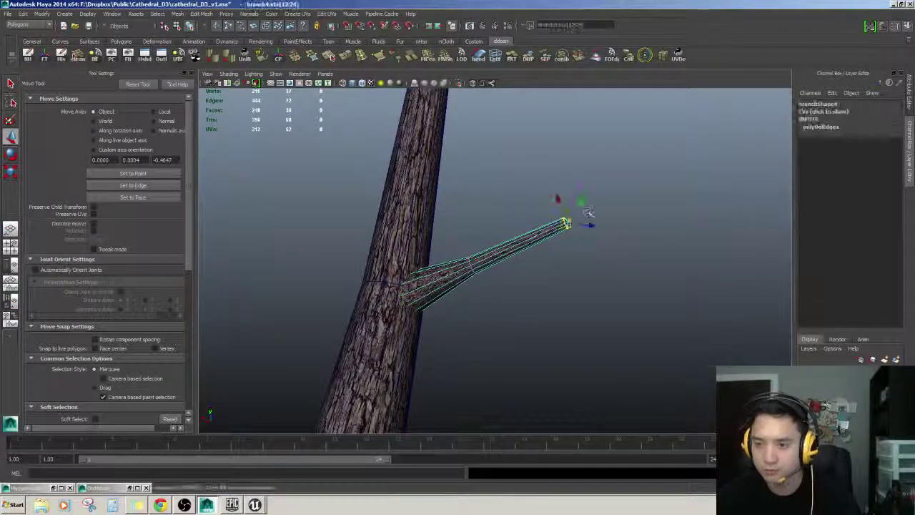
key(r)
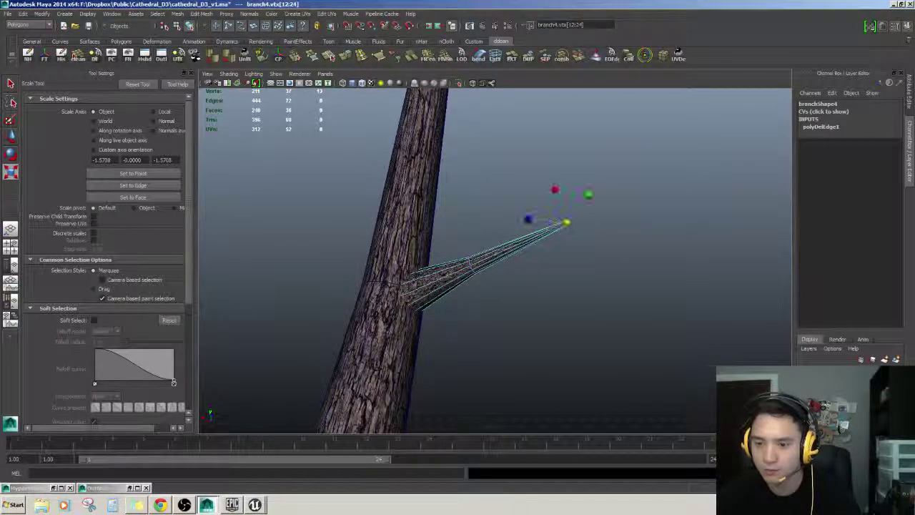
Scale the small branch's middle and base vertex rings, sink the base into the main branch, and return to object mode.
alt+drag(418, 258, 492, 310)
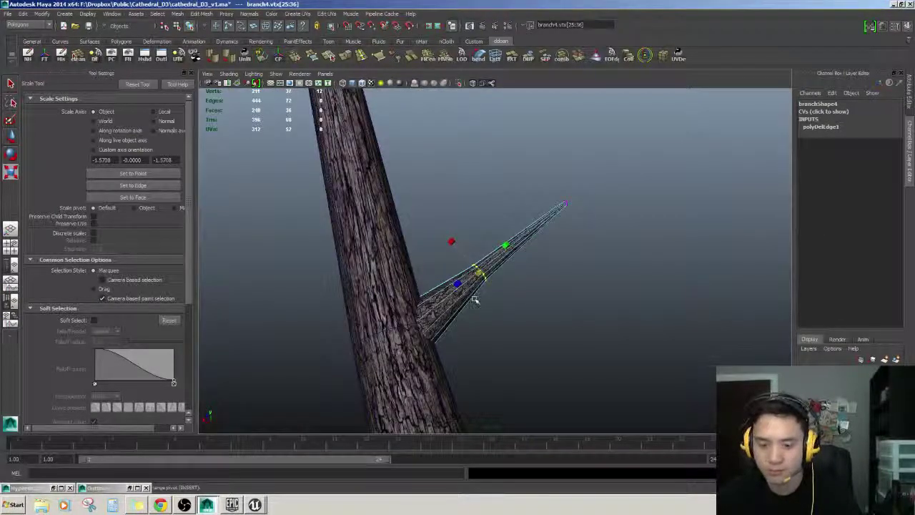
key(4)
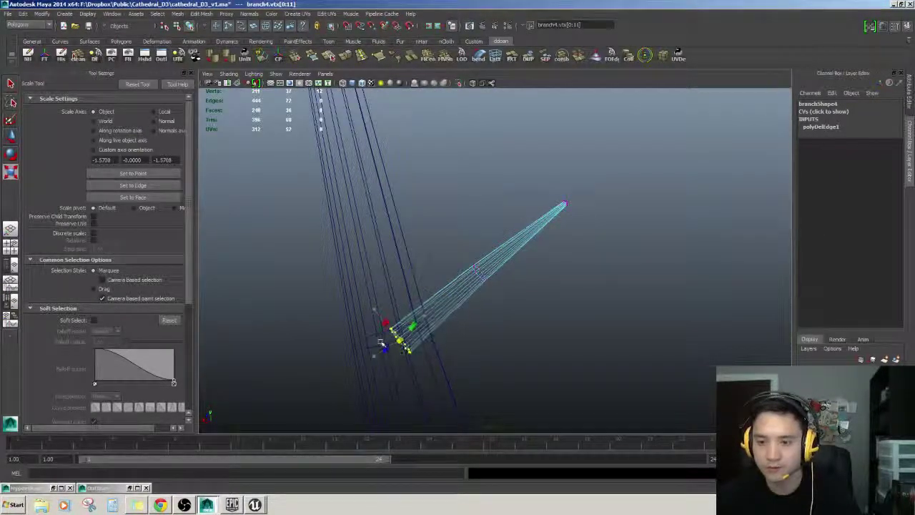
key(w)
key(6)
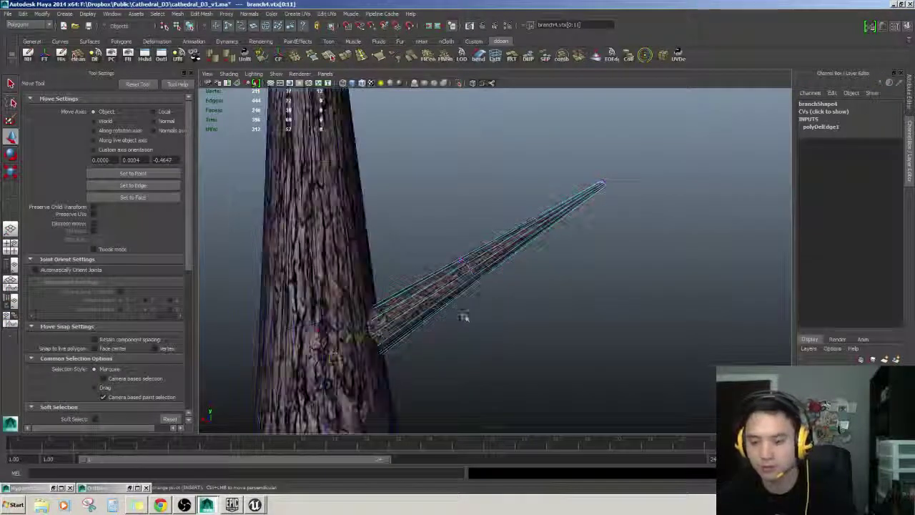
alt+drag(484, 291, 472, 333)
key(F8)
Examine the tapered side branch against the rest of the tree, from a distance and close up.
scroll(476, 293, down, 4)
click(491, 331)
scroll(511, 325, down, 4)
scroll(511, 324, up, 4)
click(484, 269)
scroll(494, 314, down, 3)
scroll(457, 315, down, 3)
alt+drag(429, 286, 482, 272)
scroll(578, 323, up, 5)
Collapse every other edge around the small branch's middle ring to reduce its sides, and return to object mode.
key(F10)
click(458, 265)
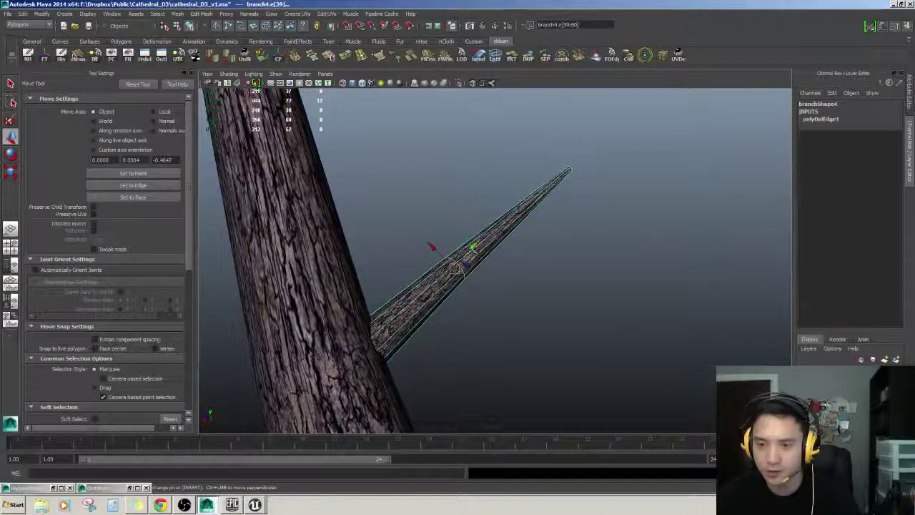
scroll(480, 291, up, 5)
click(519, 290)
scroll(519, 290, down, 4)
click(442, 281)
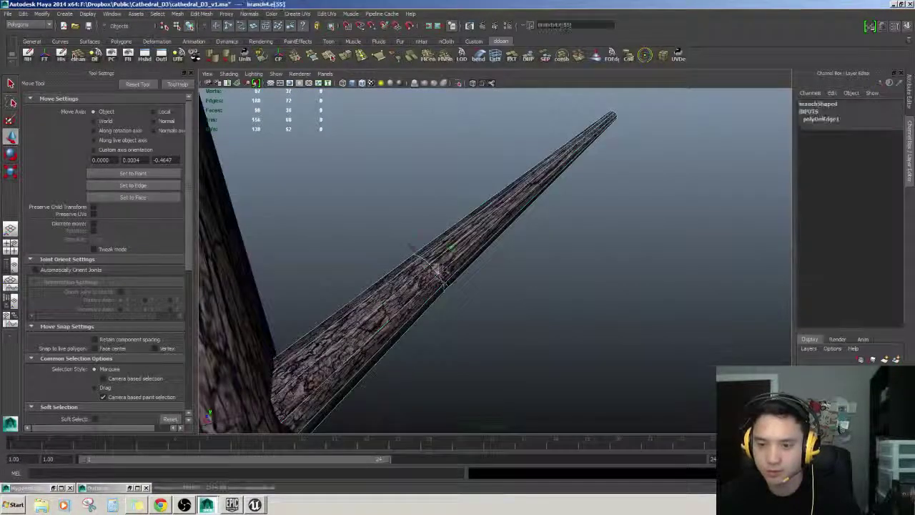
scroll(513, 292, down, 8)
alt+drag(511, 291, 410, 267)
scroll(437, 298, up, 8)
scroll(495, 324, up, 6)
scroll(494, 324, down, 5)
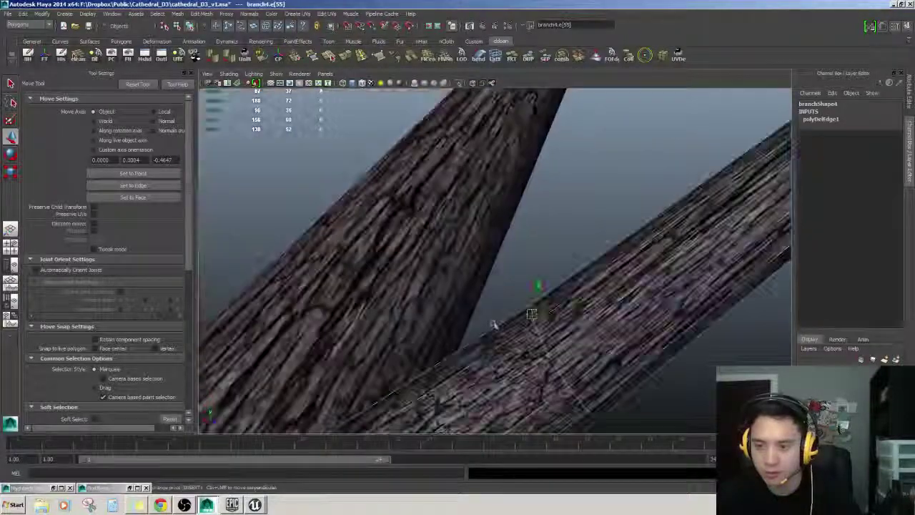
alt+drag(493, 324, 559, 345)
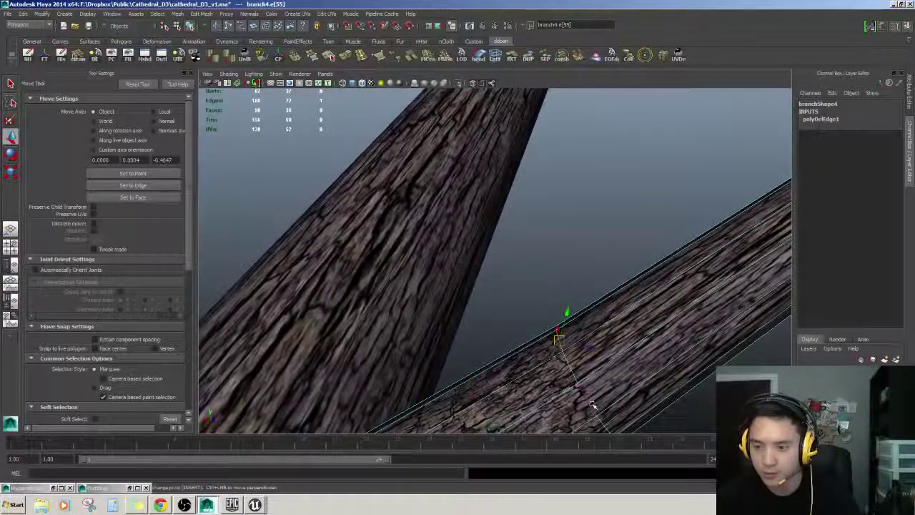
alt+drag(592, 405, 601, 374)
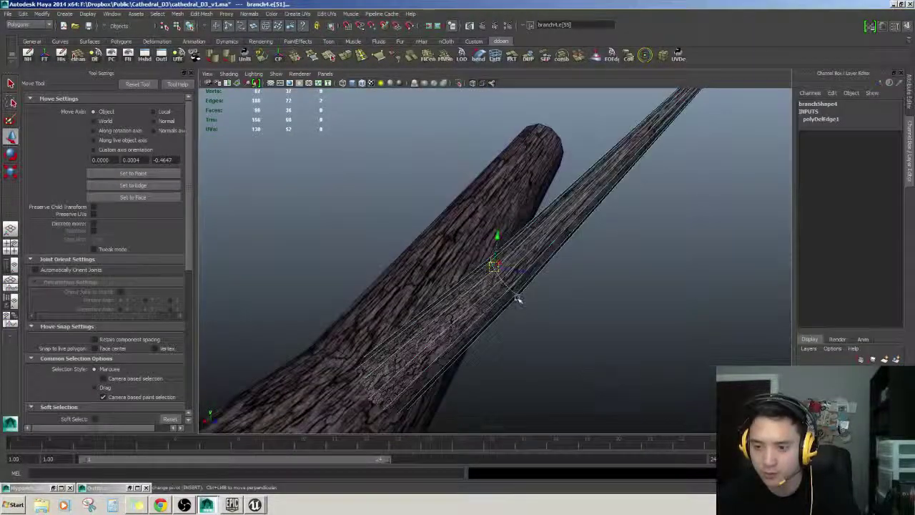
alt+drag(520, 299, 385, 322)
alt+drag(445, 323, 557, 392)
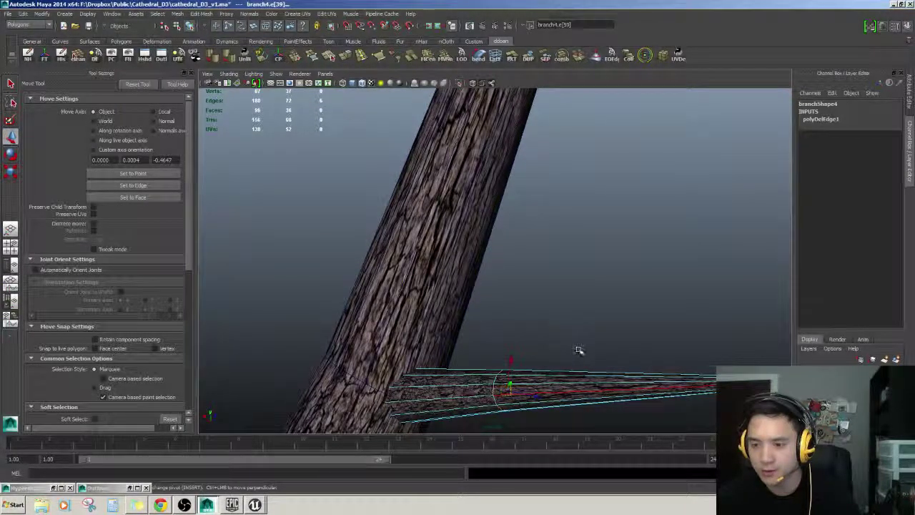
key(g)
alt+right_drag(582, 351, 529, 349)
alt+drag(529, 349, 579, 312)
key(F8)
Duplicate the small side branch and move the copy lower on the upright main branch.
alt+drag(572, 353, 637, 305)
key(alt+shift+d)
alt+drag(506, 256, 532, 267)
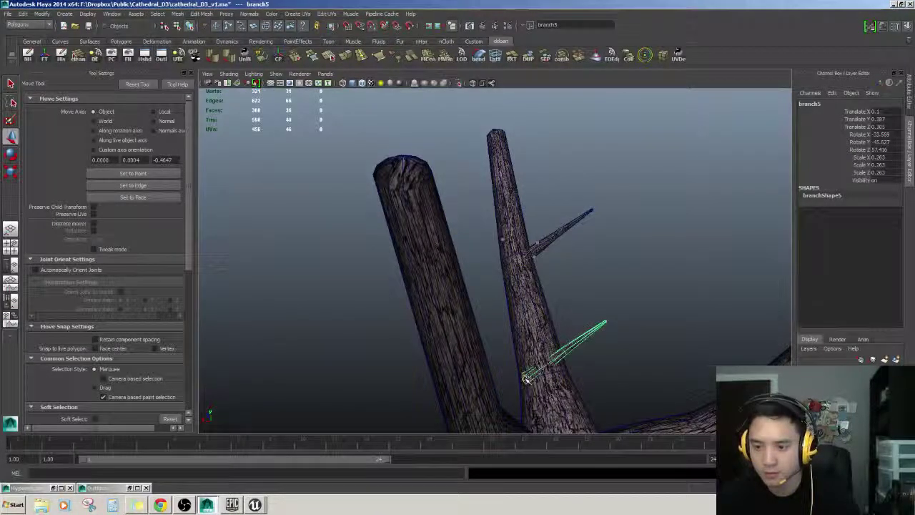
alt+drag(526, 379, 554, 336)
Rotate the copied side branch to point out from the other side of the main branch and seat its base in the bark.
key(e)
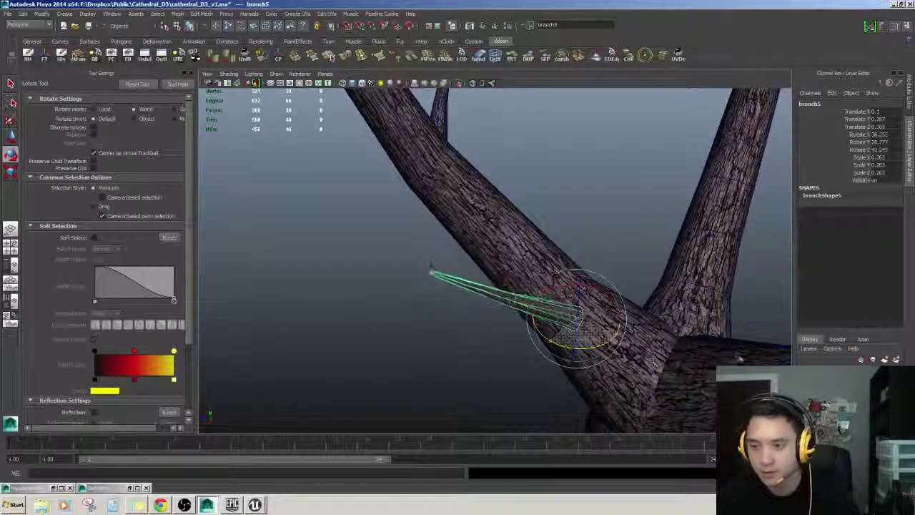
key(w)
alt+drag(633, 363, 583, 348)
key(e)
key(w)
alt+drag(583, 349, 491, 335)
scroll(470, 333, down, 3)
Try the Scale tool with its axis set to Local on the lower side branch and its vertices.
key(r)
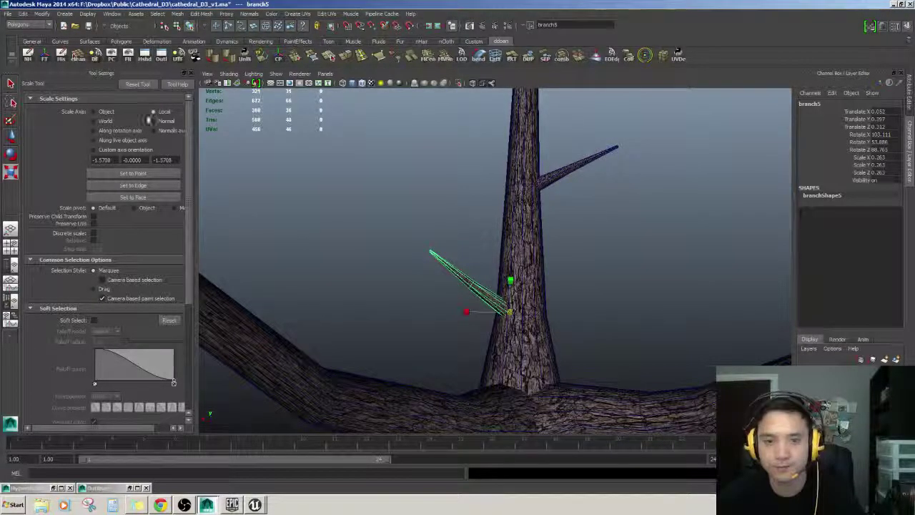
alt+drag(457, 207, 530, 246)
key(w)
key(r)
drag(550, 276, 669, 255)
alt+drag(550, 277, 425, 277)
alt+right_drag(425, 277, 408, 263)
drag(404, 256, 439, 282)
key(w)
alt+drag(439, 282, 512, 299)
key(F8)
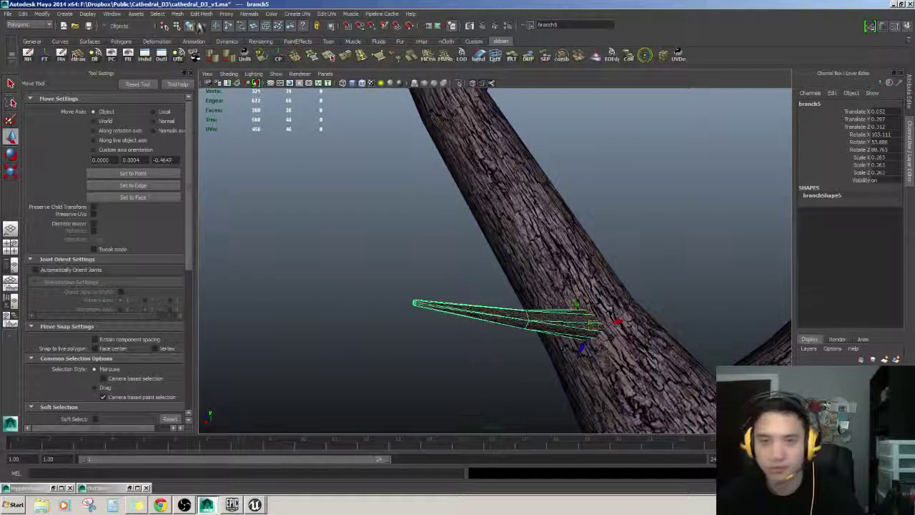
Apply Transform Component to the lower side branch and try scaling its vertices.
click(175, 14)
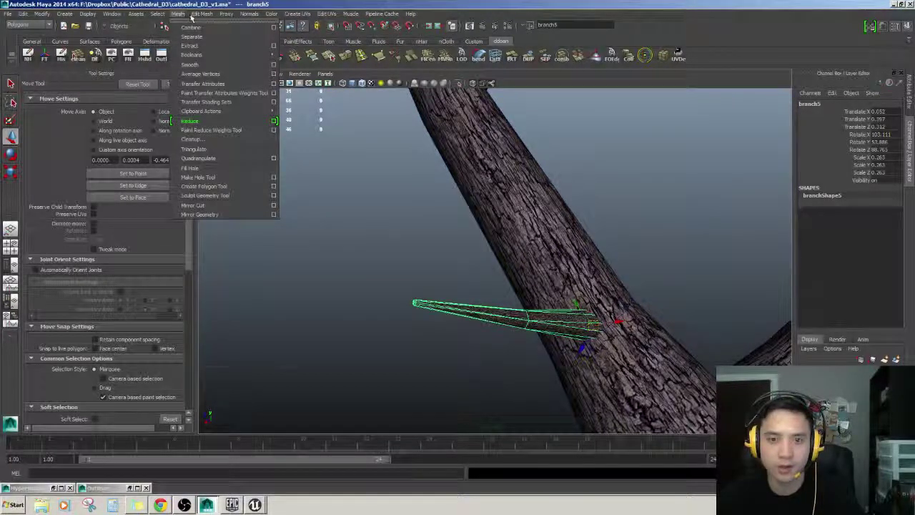
mouse_move(195, 15)
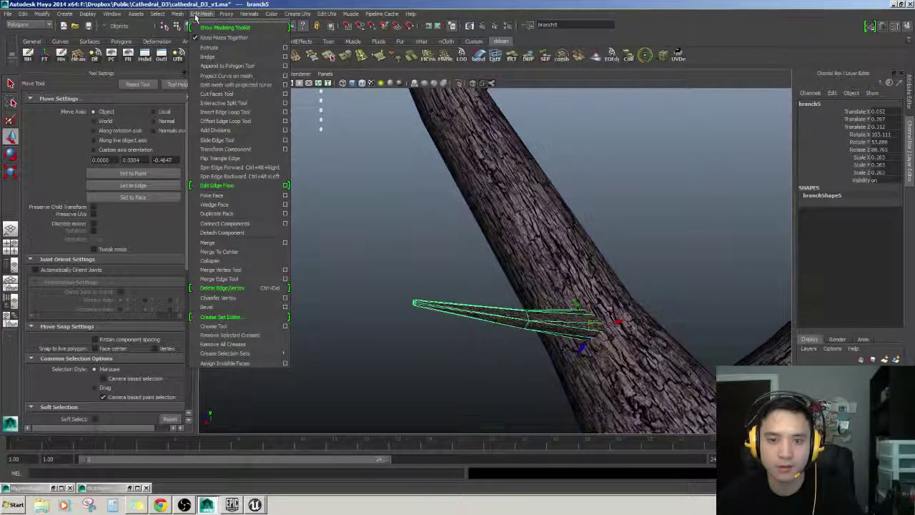
click(247, 149)
mouse_move(646, 272)
alt+mouse_down()
mouse_move(609, 259)
mouse_move(645, 278)
alt+mouse_up()
key(r)
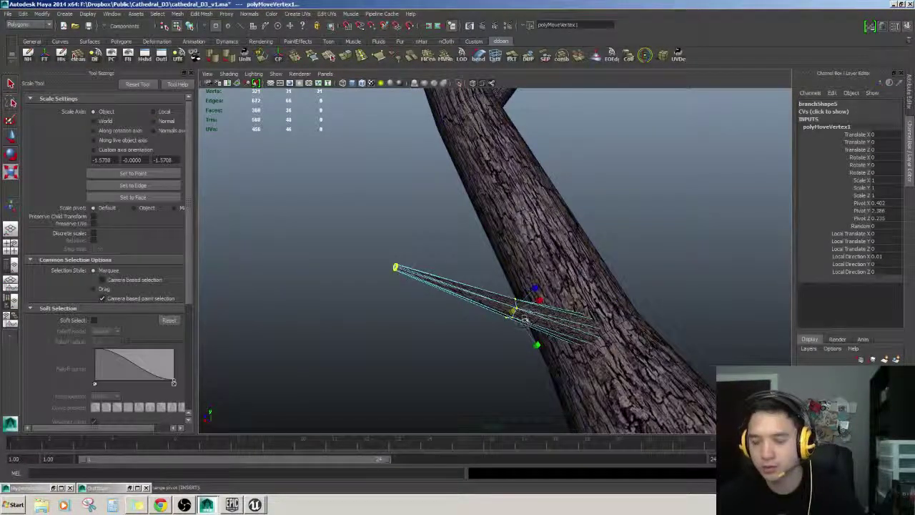
click(179, 14)
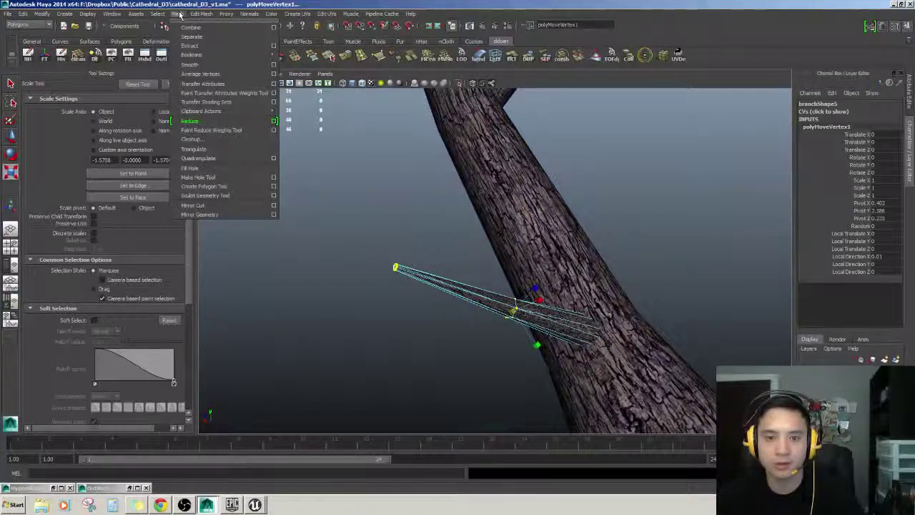
mouse_move(208, 14)
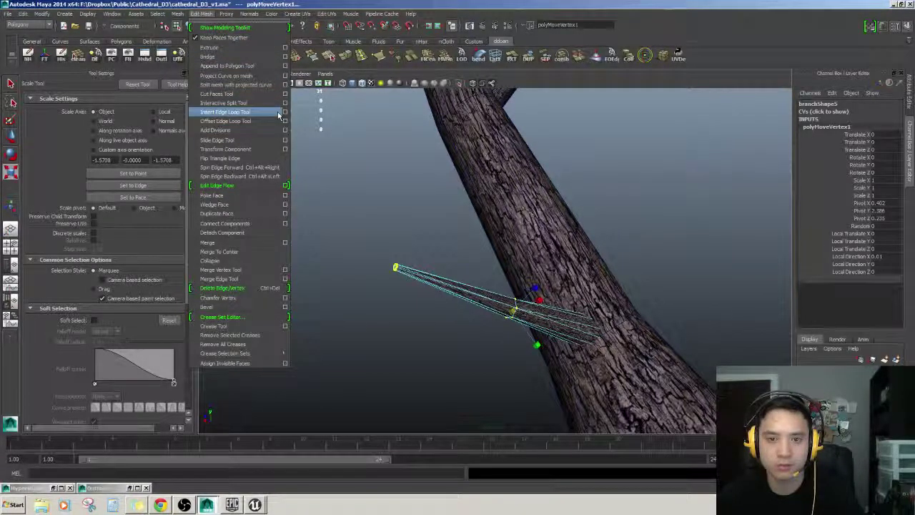
drag(537, 345, 545, 355)
key(ctrl+z)
Bend the lower side branch by moving its tip and middle vertices, so the outer half angles upward.
key(w)
alt+drag(549, 320, 415, 286)
drag(335, 194, 435, 282)
alt+right_drag(436, 281, 411, 279)
alt+drag(410, 277, 549, 303)
alt+right_drag(549, 303, 488, 279)
mouse_move(488, 279)
alt+mouse_down()
mouse_move(474, 281)
mouse_move(475, 269)
alt+mouse_up()
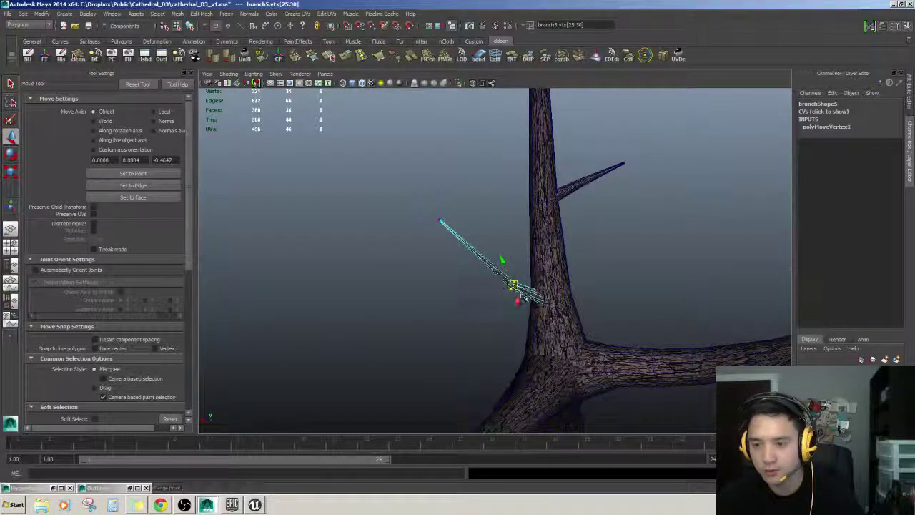
alt+drag(491, 278, 546, 299)
Bend the upper side branch upward at its middle ring by repositioning its tip and middle vertices.
right_drag(564, 260, 555, 262)
alt+drag(555, 261, 588, 298)
drag(616, 239, 659, 294)
alt+drag(659, 295, 606, 285)
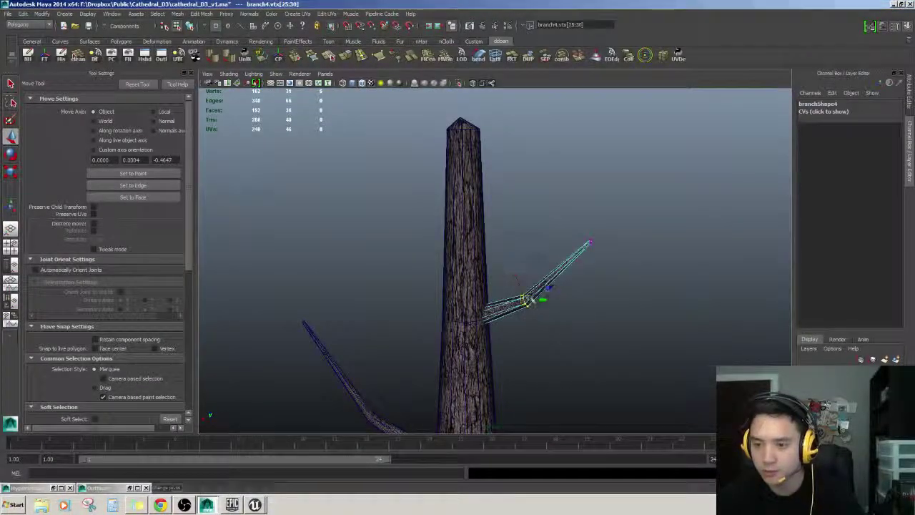
Refine the lower side branch's bend by moving its tip and middle vertices, and clear its construction history in object mode.
alt+drag(533, 300, 558, 317)
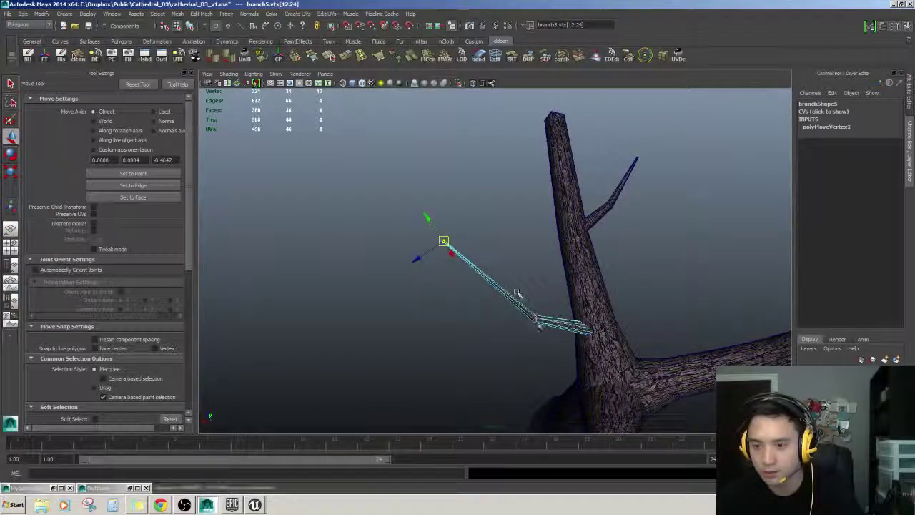
alt+drag(559, 317, 660, 327)
key(F8)
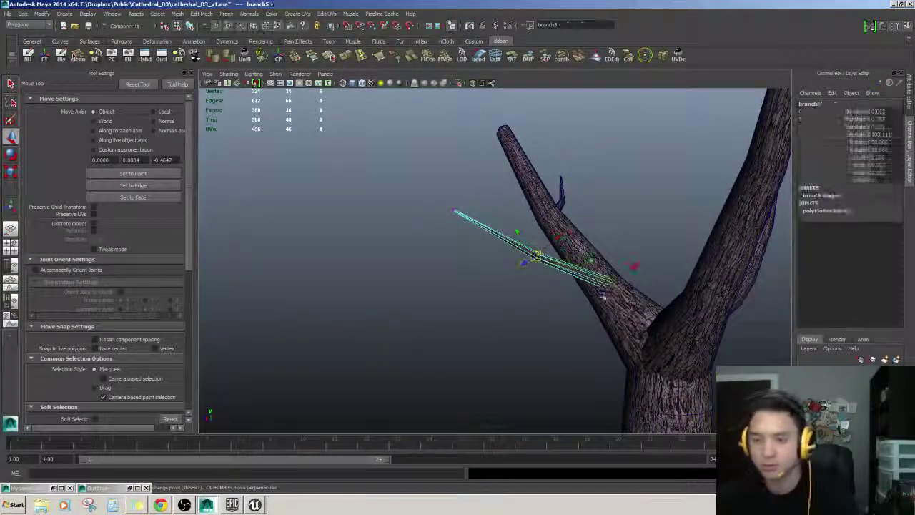
alt+drag(493, 290, 569, 272)
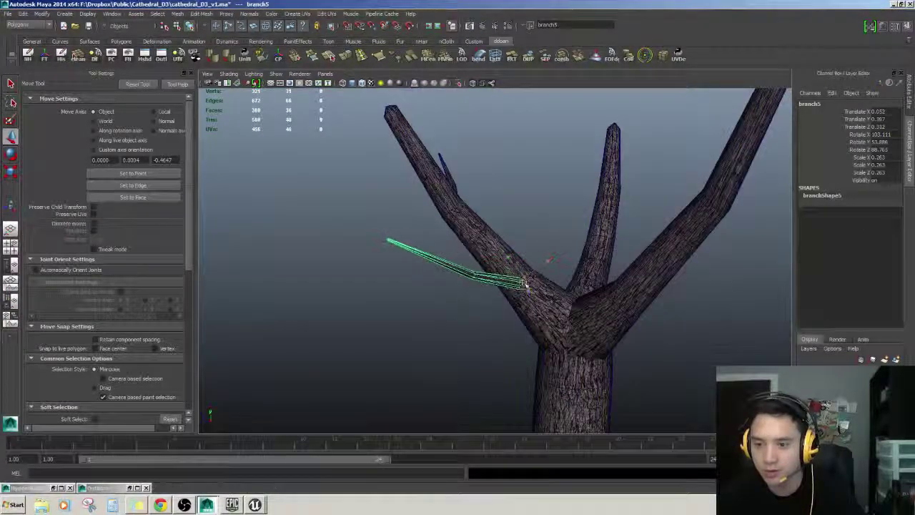
Duplicate the lower side branch, set the move axis to World, and move the copy onto a neighbouring bare main limb.
click(527, 241)
alt+drag(527, 241, 516, 286)
scroll(471, 275, down, 5)
click(479, 268)
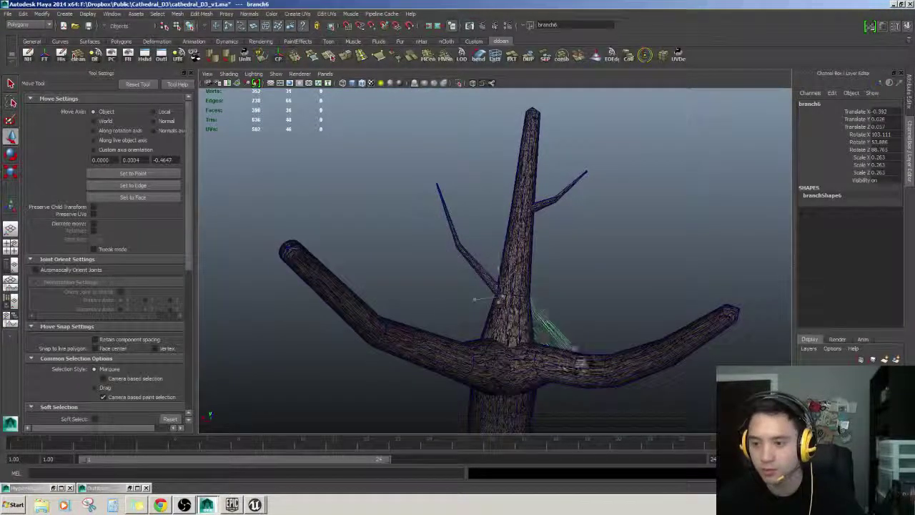
drag(578, 363, 574, 371)
alt+drag(574, 370, 529, 351)
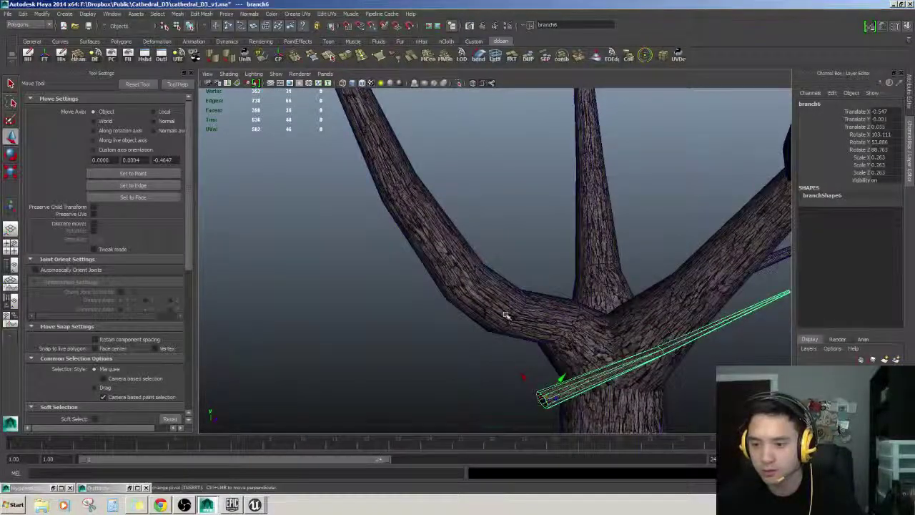
alt+drag(512, 319, 440, 326)
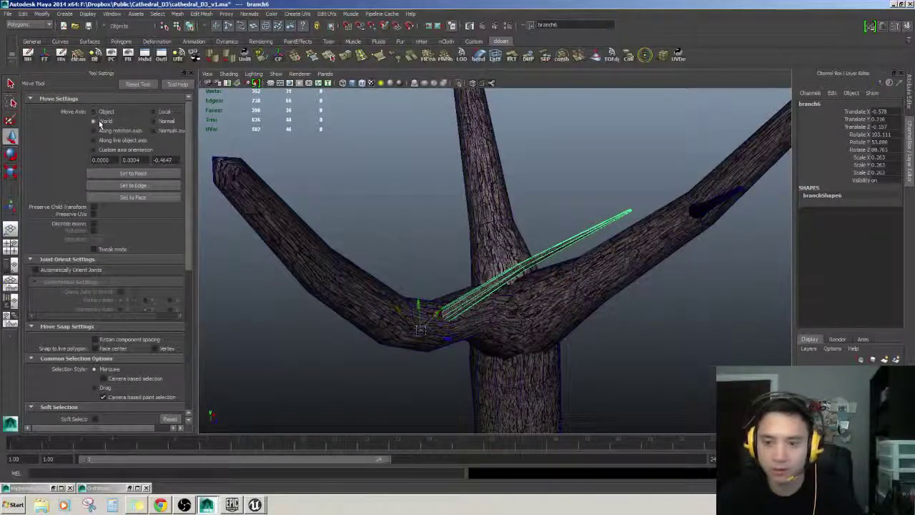
Rotate the copy to about 39.7, -23.2, -26.8 and seat its base on the main limb.
alt+drag(452, 327, 476, 326)
key(e)
key(w)
key(e)
drag(508, 284, 526, 279)
key(w)
alt+drag(526, 278, 516, 247)
Duplicate the small side branch, rotate the copy to about 191.9, -14.9, -161.9 and seat it higher on the main limb.
click(574, 290)
click(515, 214)
alt+drag(515, 214, 516, 244)
key(ctrl+d)
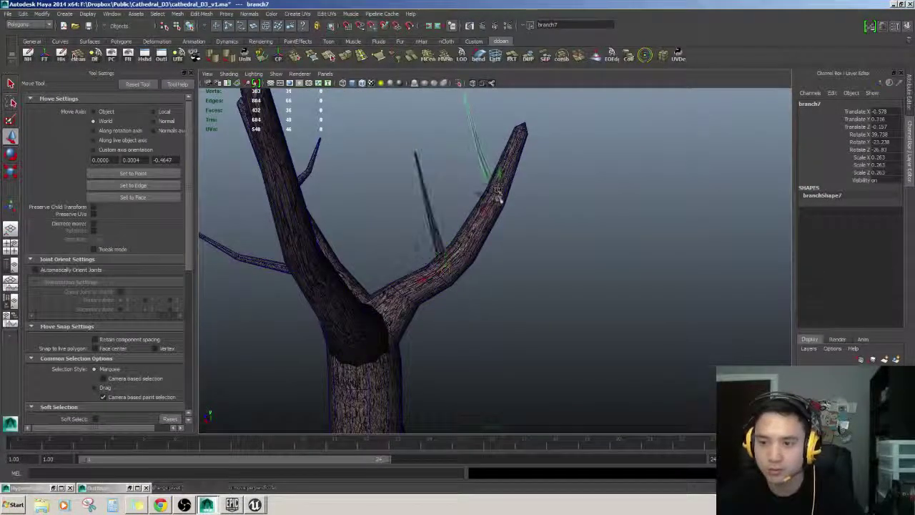
drag(504, 200, 502, 199)
alt+drag(502, 199, 534, 272)
key(e)
key(w)
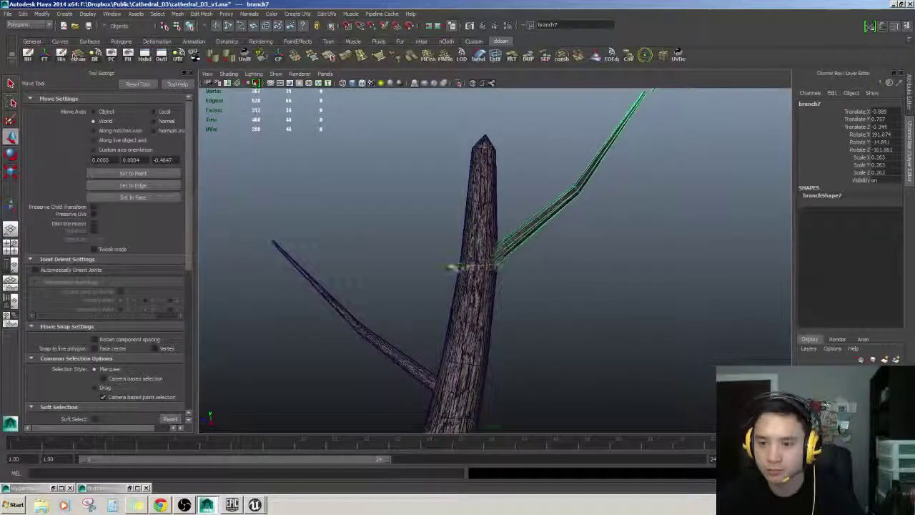
drag(452, 268, 438, 268)
Select the edge ring at the tip of the curved main limb and scale it down.
scroll(576, 266, down, 4)
alt+drag(672, 259, 535, 260)
scroll(575, 267, down, 5)
scroll(575, 267, up, 3)
click(519, 233)
click(506, 232)
scroll(508, 232, up, 2)
alt+drag(510, 231, 546, 231)
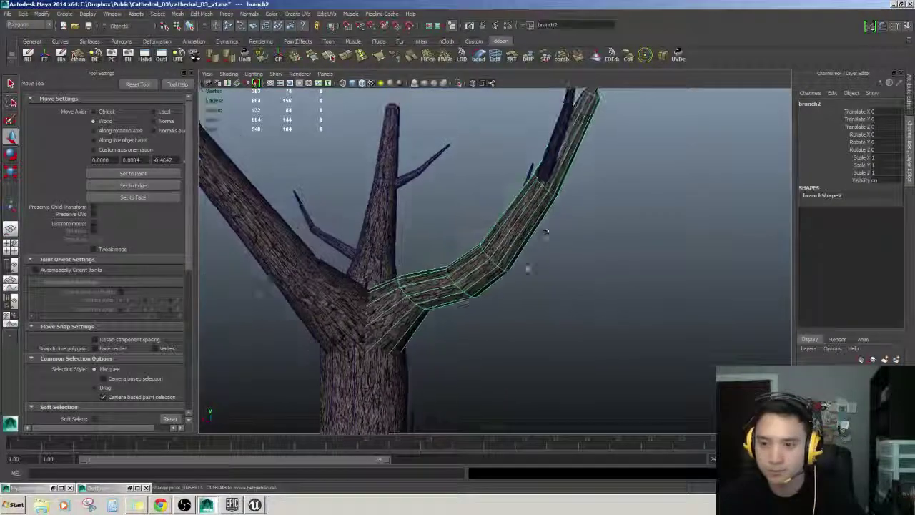
scroll(546, 231, up, 3)
alt+middle_drag(546, 231, 509, 307)
alt+drag(509, 307, 518, 293)
right_drag(524, 203, 525, 172)
alt+drag(525, 179, 511, 193)
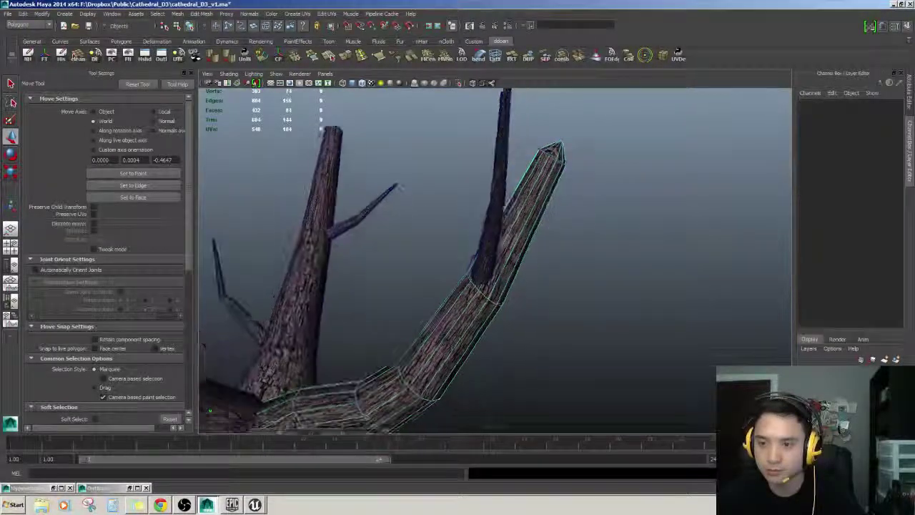
alt+middle_drag(547, 172, 497, 220)
scroll(509, 212, up, 5)
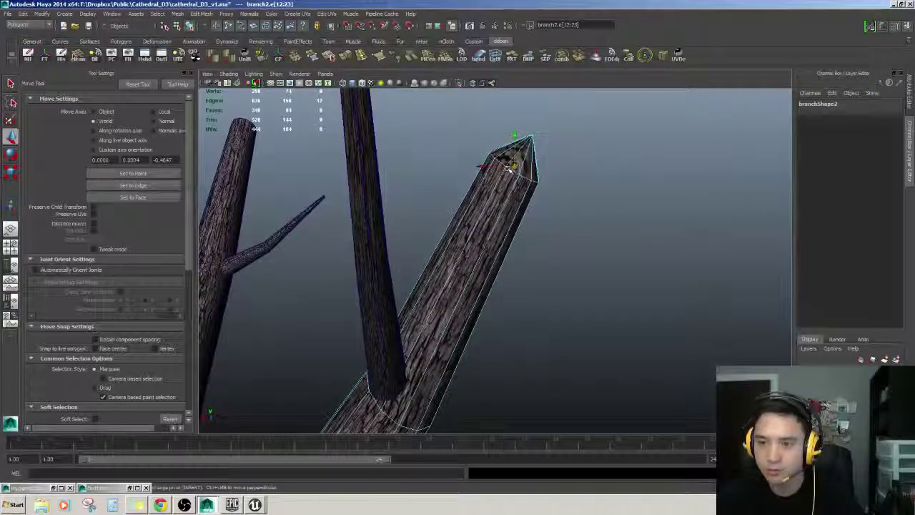
alt+drag(511, 167, 519, 169)
key(r)
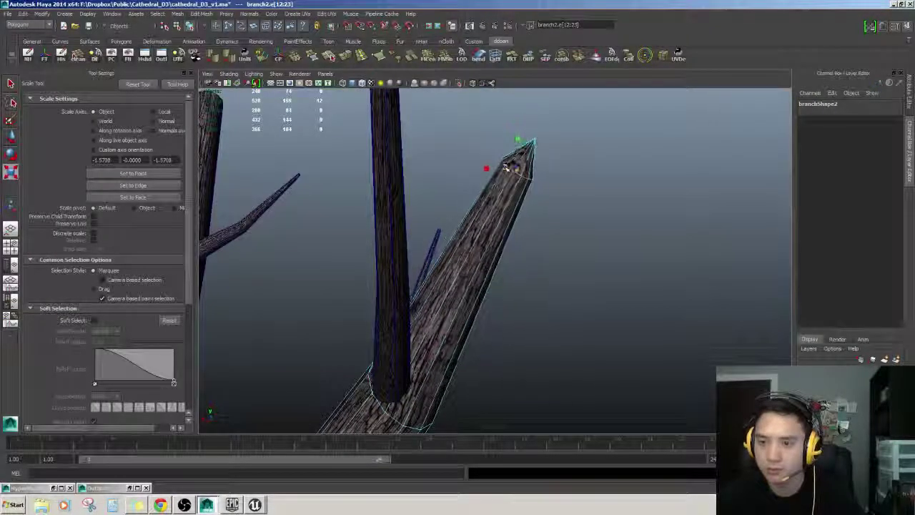
Scale down the edge loop at the upper bend of the same main limb to taper it.
scroll(506, 167, down, 4)
alt+middle_drag(407, 379, 433, 267)
scroll(433, 267, up, 4)
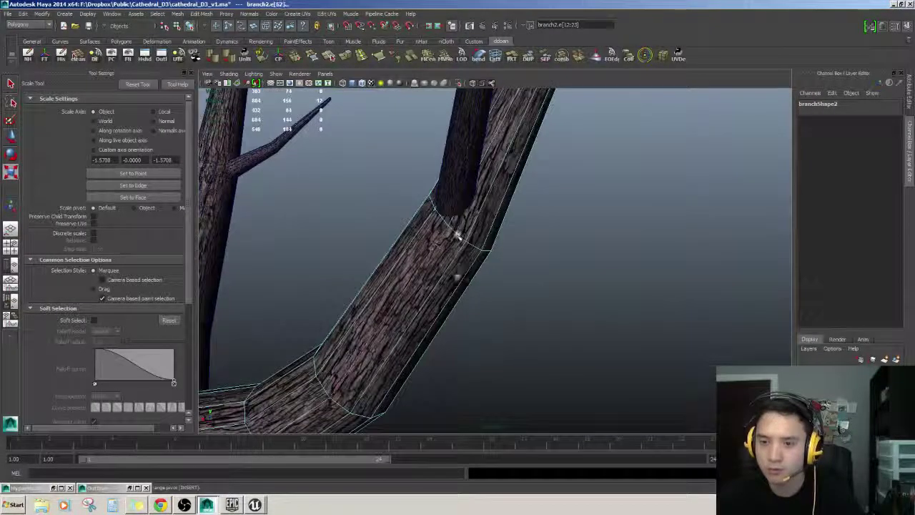
double_click(458, 236)
alt+drag(458, 236, 490, 219)
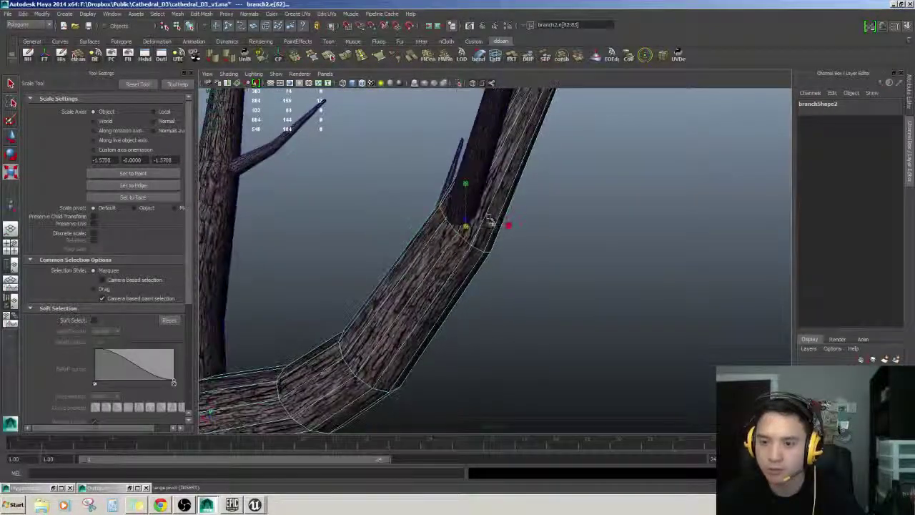
alt+drag(451, 256, 488, 211)
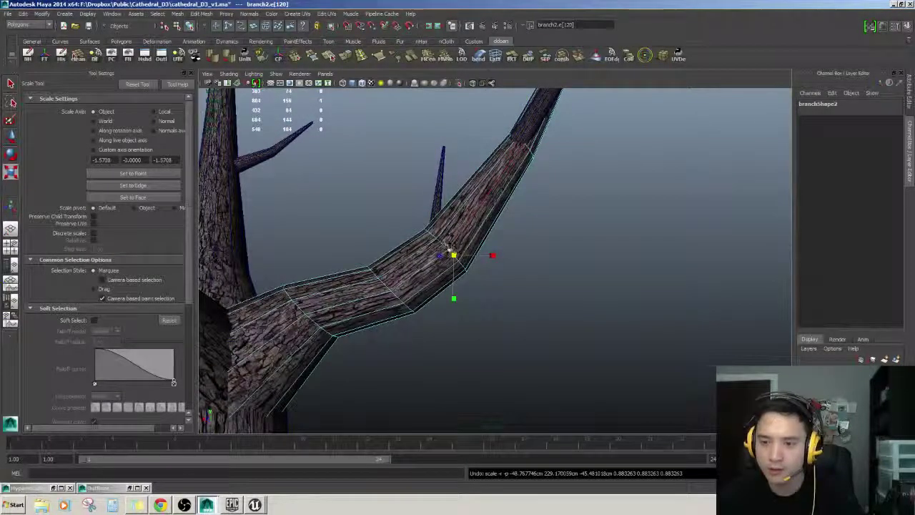
alt+drag(443, 243, 486, 300)
Rotate and reposition an edge loop along the curved limb, and return to object mode.
double_click(481, 221)
key(e)
key(w)
double_click(494, 231)
alt+drag(494, 231, 468, 251)
key(F8)
click(458, 260)
Duplicate the lower side branch of the straight main limb and rotate the copy to the limb's opposite side.
alt+right_drag(468, 252, 480, 259)
alt+drag(480, 259, 500, 256)
click(501, 256)
alt+drag(558, 286, 469, 349)
alt+right_drag(470, 349, 507, 312)
alt+drag(507, 312, 393, 261)
click(381, 275)
alt+right_drag(382, 276, 483, 270)
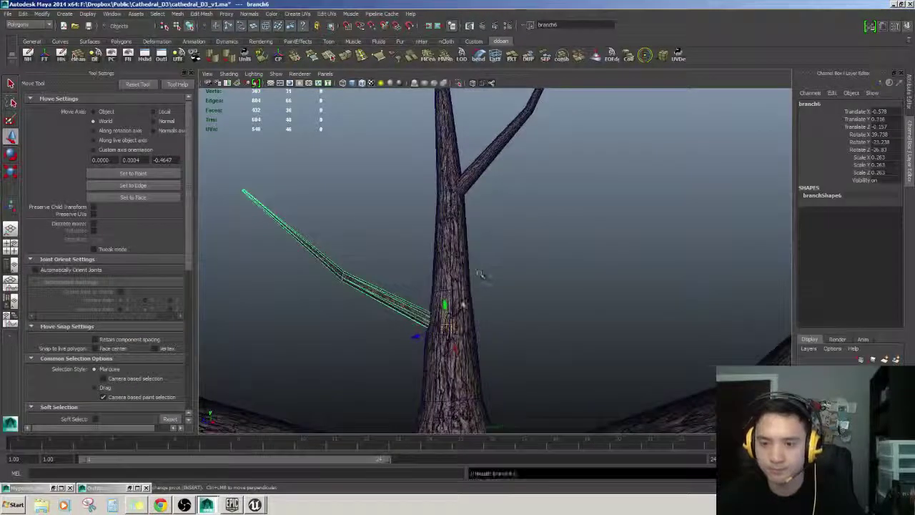
key(ctrl+d)
key(e)
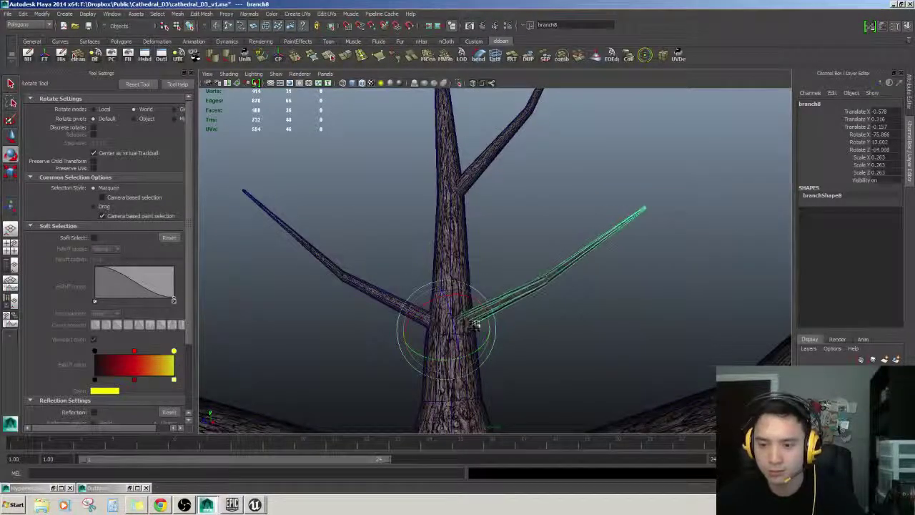
Move the copy down the limb to about -0.325, 0.249, -0.157 and seat its base in the bark.
key(w)
drag(480, 311, 463, 259)
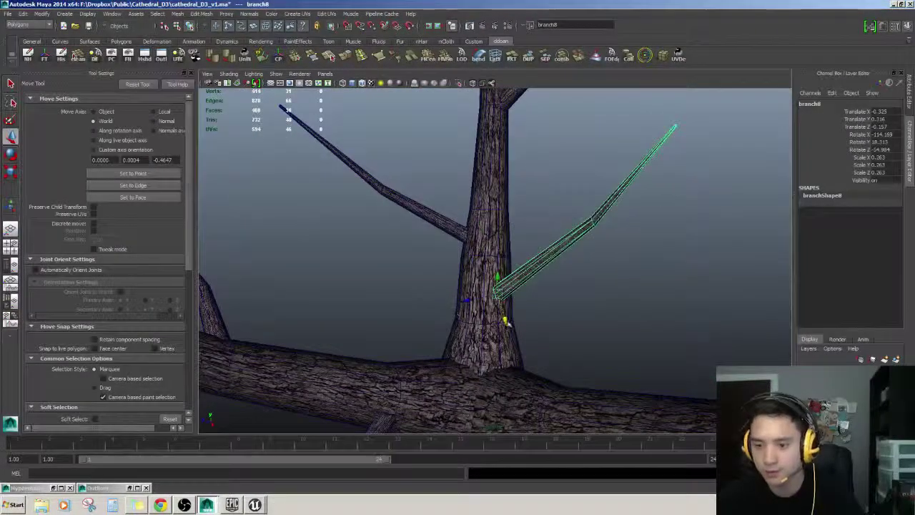
alt+drag(516, 319, 490, 285)
alt+drag(490, 284, 536, 246)
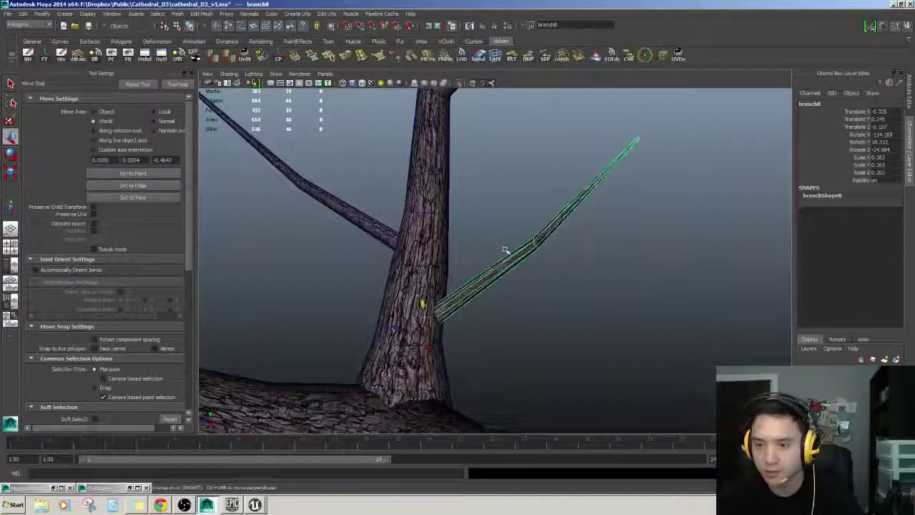
Move the copy's middle ring of vertices down and inward to change its bend.
right_drag(506, 249, 489, 249)
drag(523, 231, 543, 258)
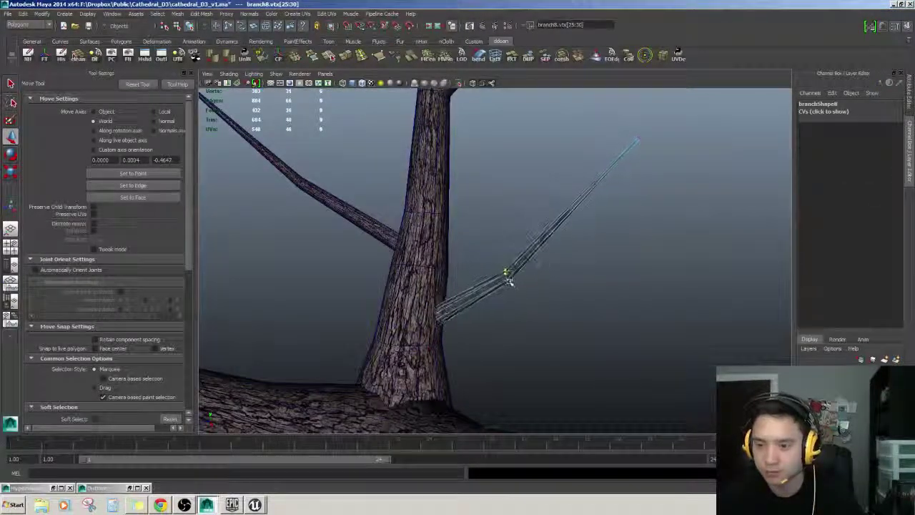
alt+drag(580, 184, 512, 303)
key(F8)
Reposition the tip vertices of the same copy and return to object mode.
click(523, 266)
click(484, 224)
key(F8)
drag(467, 241, 541, 300)
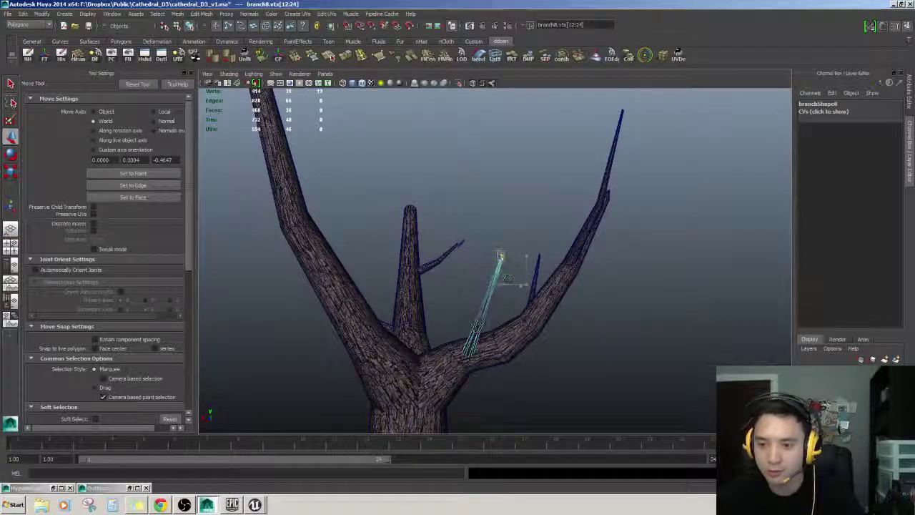
alt+drag(478, 267, 509, 284)
key(F8)
Duplicate the side branch twice more and distribute the copies over the main limbs.
click(586, 313)
click(510, 255)
alt+right_drag(510, 255, 531, 261)
mouse_move(531, 260)
alt+mouse_down()
mouse_move(633, 308)
mouse_move(570, 307)
mouse_move(533, 270)
alt+mouse_up()
alt+drag(489, 182, 549, 266)
click(592, 333)
alt+drag(592, 333, 511, 297)
alt+right_drag(429, 266, 460, 269)
alt+drag(459, 269, 479, 247)
Rotate the newest copy to about -1.8, -15.4, -80.4 and seat it on the limb at about 0.187, 0.368, -0.247.
click(603, 308)
key(e)
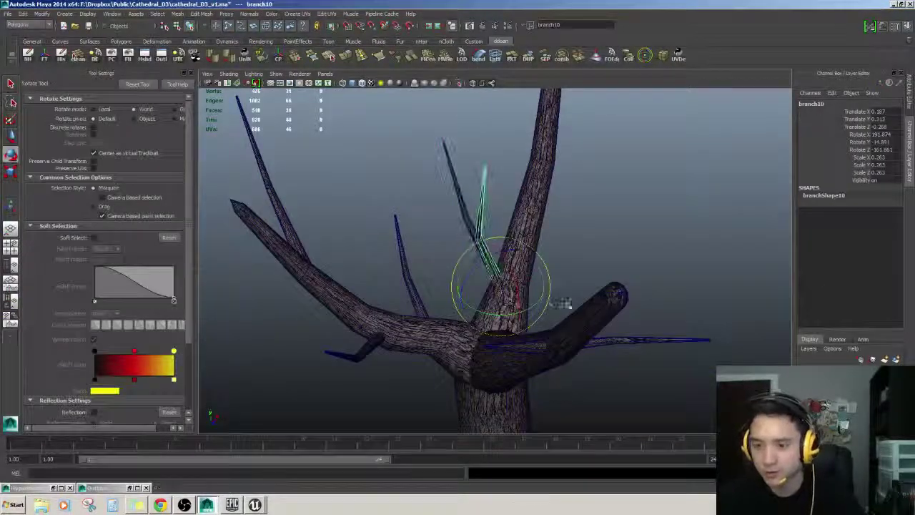
key(w)
alt+drag(513, 286, 433, 299)
alt+right_drag(432, 299, 501, 322)
alt+drag(500, 322, 570, 307)
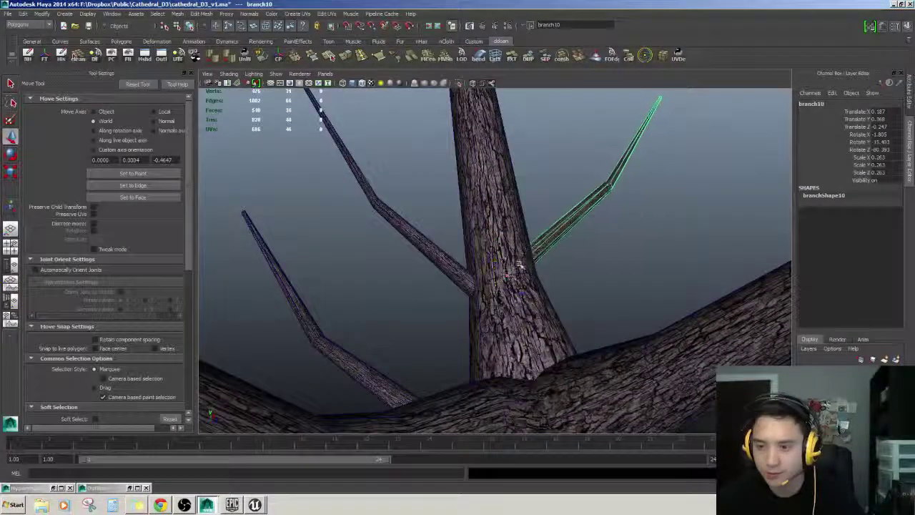
Convert the newest copy's selection to vertices in wireframe display and scale its base ring.
alt+drag(520, 266, 527, 292)
key(ctrl+F9)
key(4)
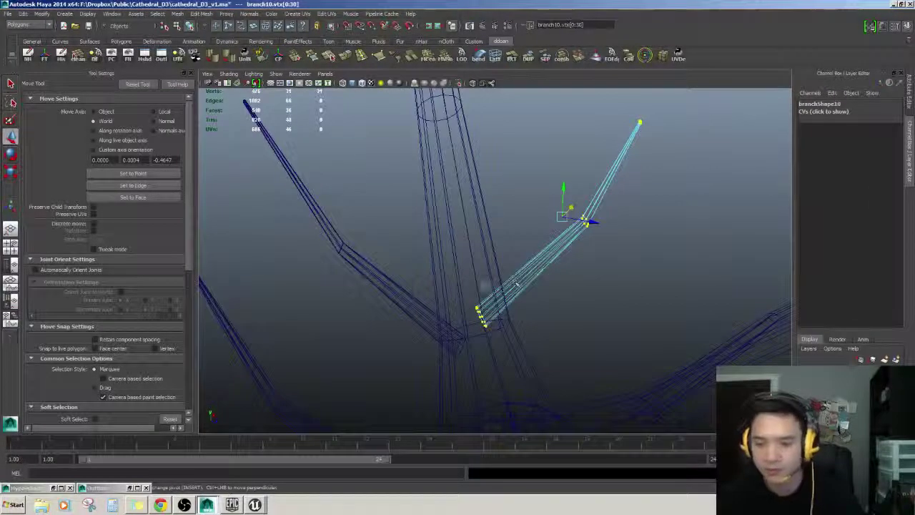
drag(457, 286, 532, 364)
alt+drag(533, 365, 498, 258)
key(r)
Reposition the copy's middle ring of vertices and restore the textured display.
key(w)
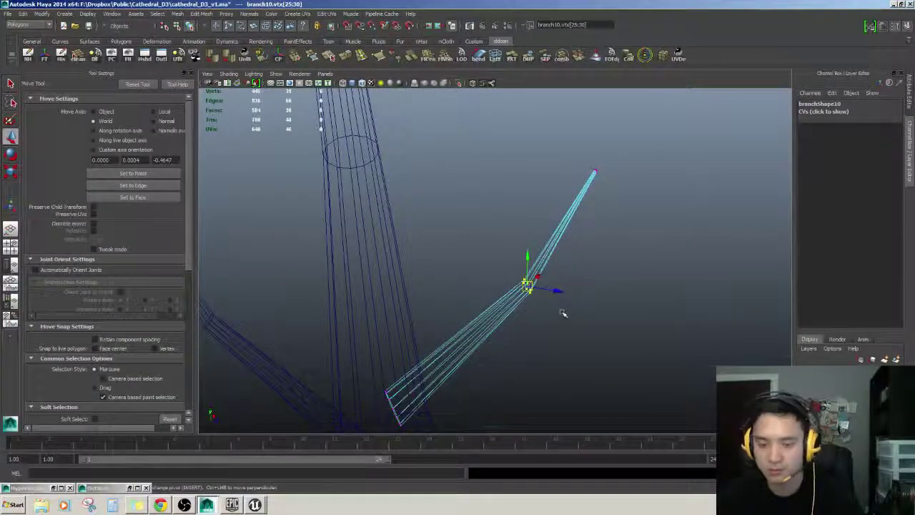
key(6)
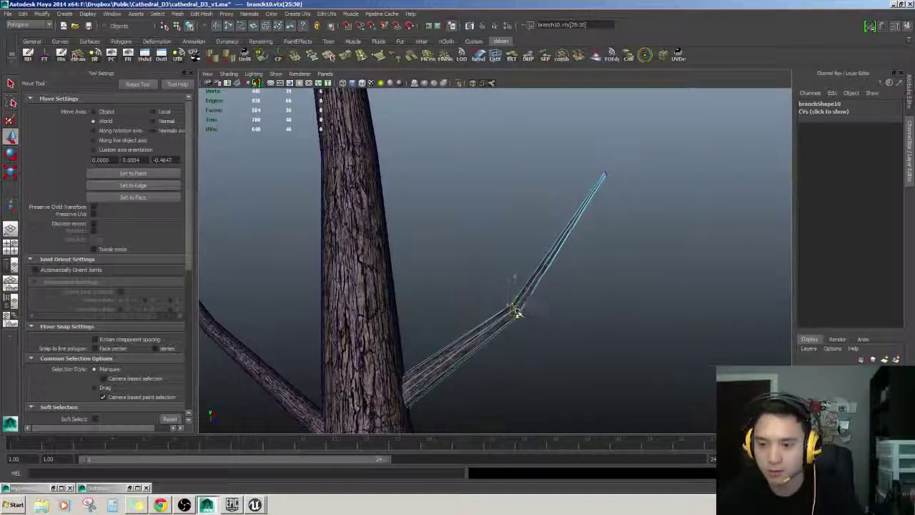
scroll(521, 316, down, 3)
Reposition the copy's tip vertices to refine its direction, and return to object mode.
drag(542, 177, 606, 223)
alt+drag(565, 198, 484, 265)
key(F8)
key(F8)
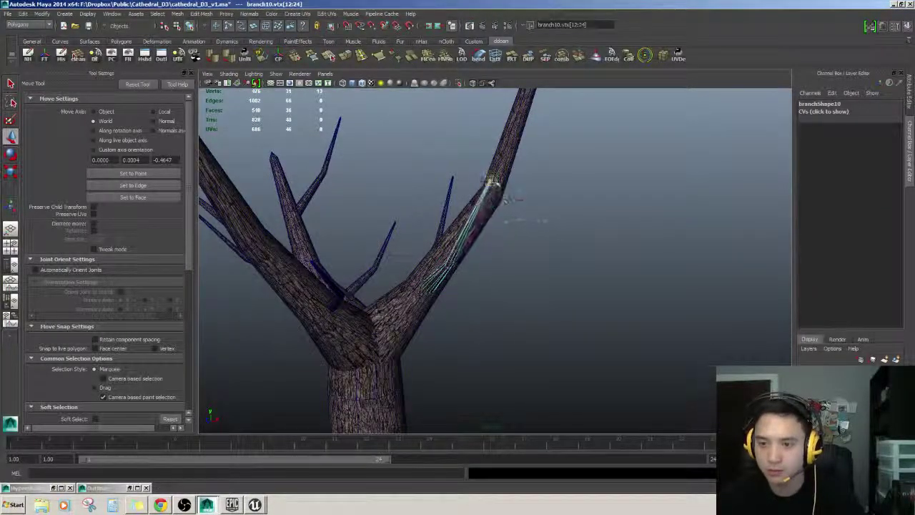
alt+drag(492, 181, 365, 268)
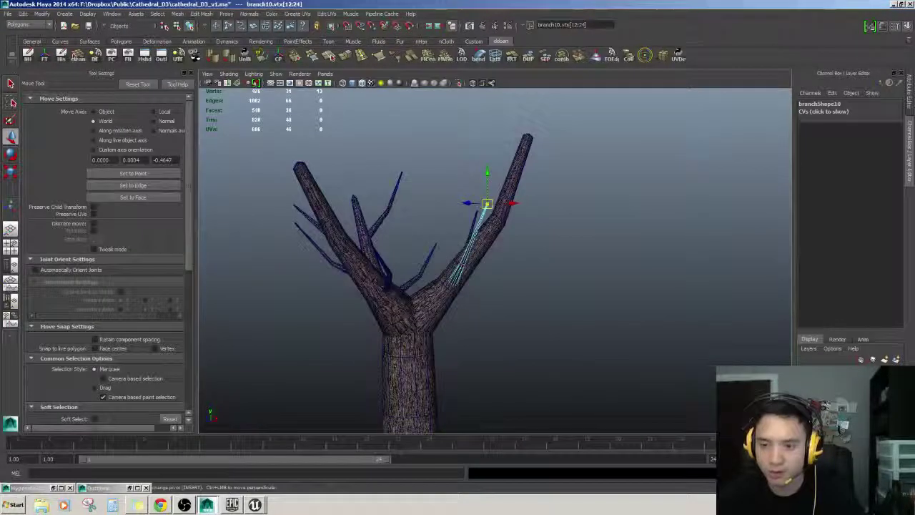
alt+drag(464, 257, 562, 349)
key(F8)
Duplicate a bent side branch and move the copy onto a main limb's bare upper section at about 0.648, 1.155, -0.593.
click(503, 294)
click(478, 300)
alt+right_drag(562, 349, 550, 280)
alt+drag(549, 279, 551, 313)
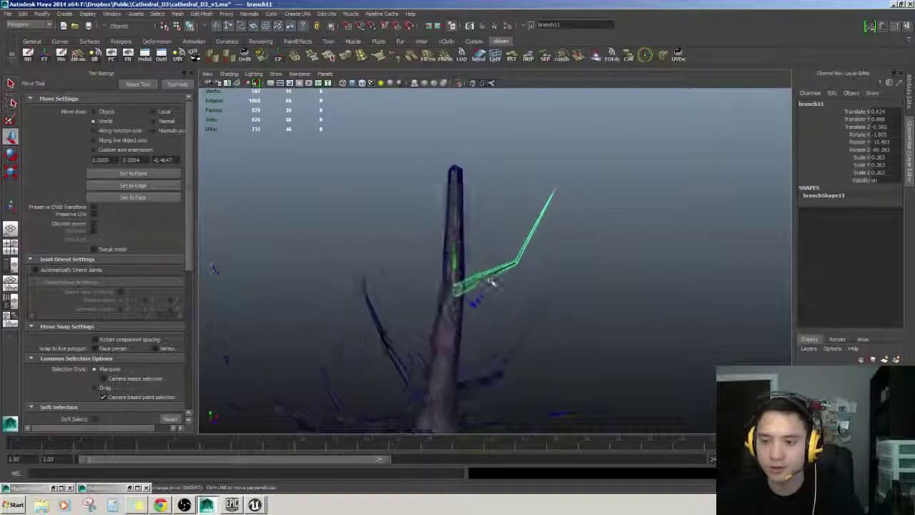
alt+right_drag(389, 268, 429, 276)
alt+drag(429, 276, 503, 331)
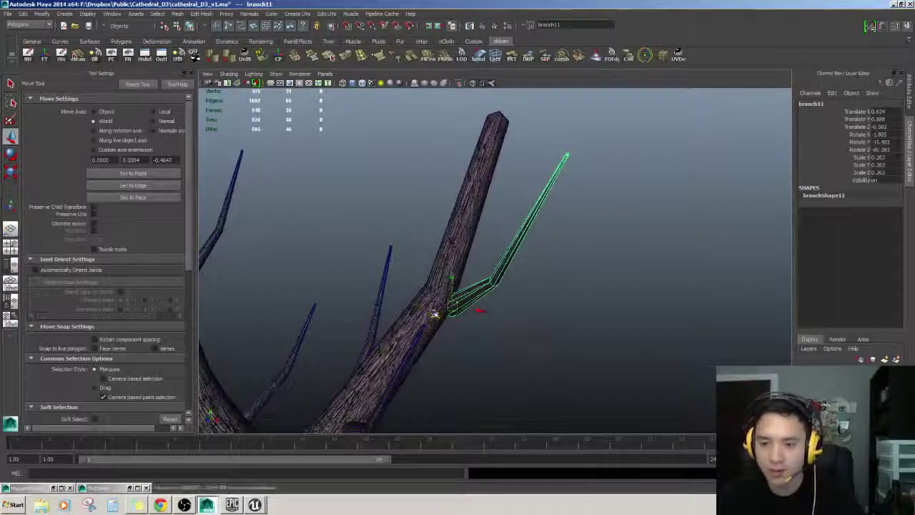
alt+drag(410, 316, 517, 278)
alt+drag(457, 274, 428, 269)
alt+drag(490, 277, 485, 244)
Rotate the upper copy to about 29.6, 31.7, -15.8 so it points away from the limb.
key(e)
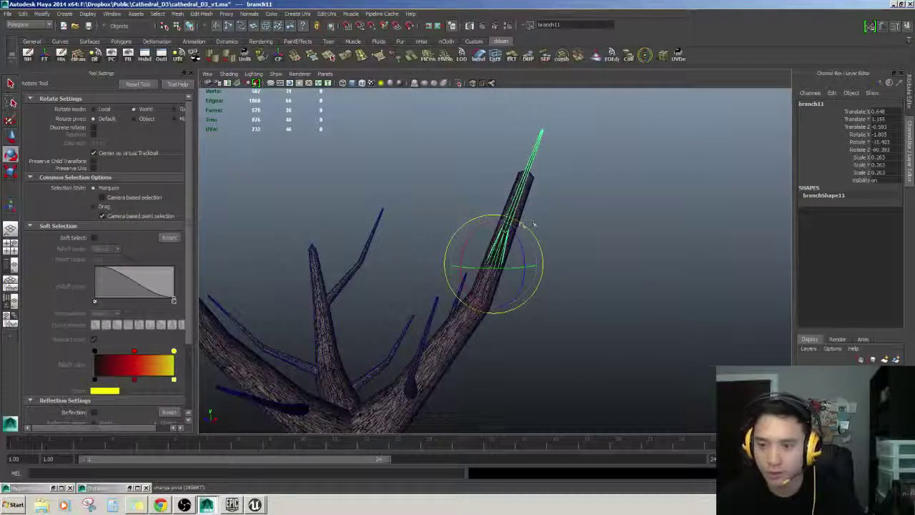
drag(458, 213, 451, 223)
key(w)
alt+drag(463, 240, 532, 223)
key(e)
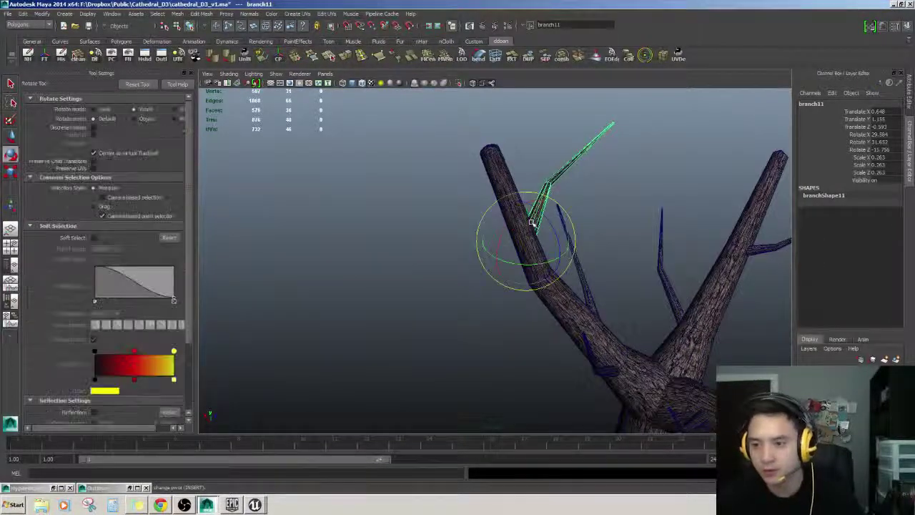
key(ctrl+z)
alt+middle_drag(461, 231, 429, 236)
Duplicate the upper branch in place, rotate the copy toward the limb's opposite side, and clear the selection.
key(ctrl+d)
key(w)
key(e)
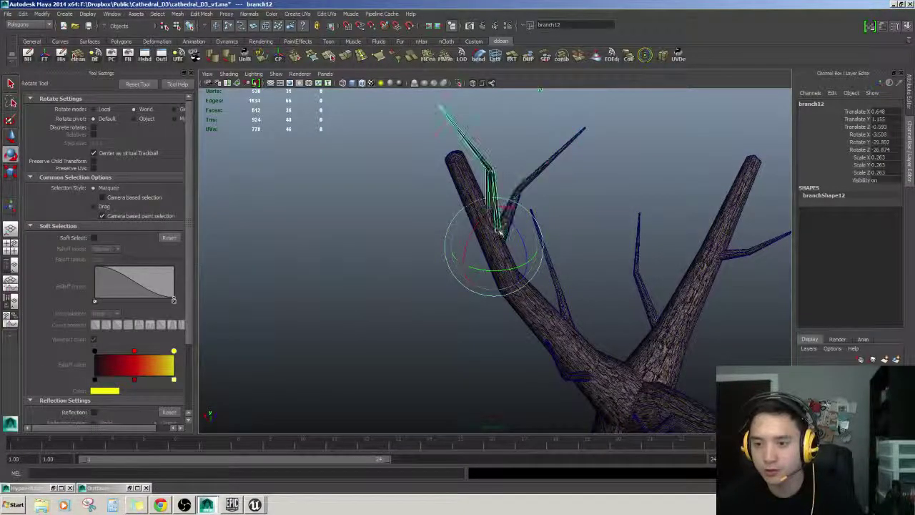
key(w)
alt+drag(524, 284, 522, 195)
key(e)
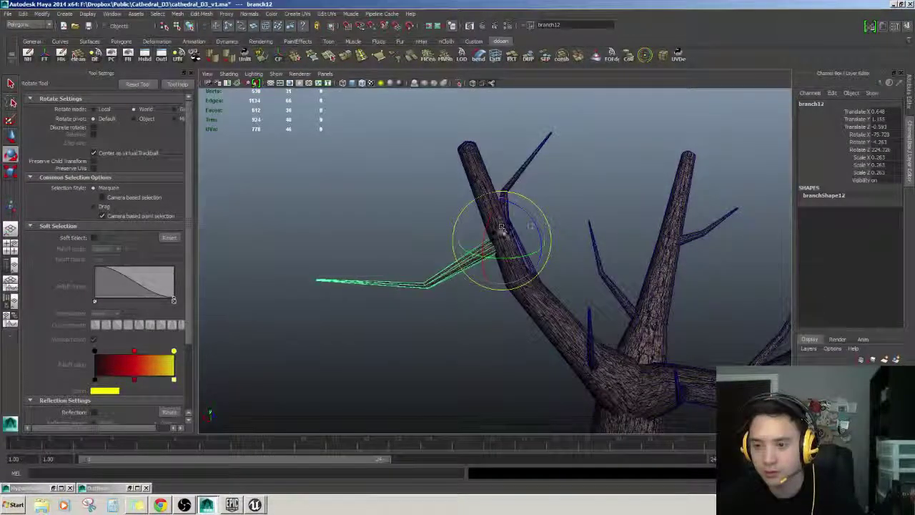
key(w)
mouse_move(534, 234)
alt+mouse_down()
mouse_move(500, 221)
mouse_move(494, 229)
mouse_move(528, 242)
alt+mouse_up()
key(e)
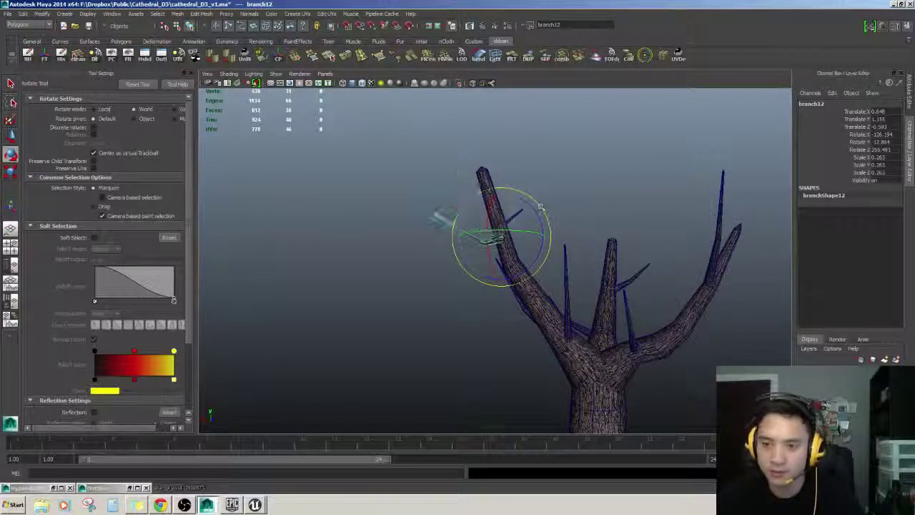
key(w)
click(317, 194)
Examine the whole tree's silhouette and open a reference image from the file explorer.
alt+drag(317, 194, 451, 269)
scroll(451, 268, down, 5)
scroll(451, 269, up, 5)
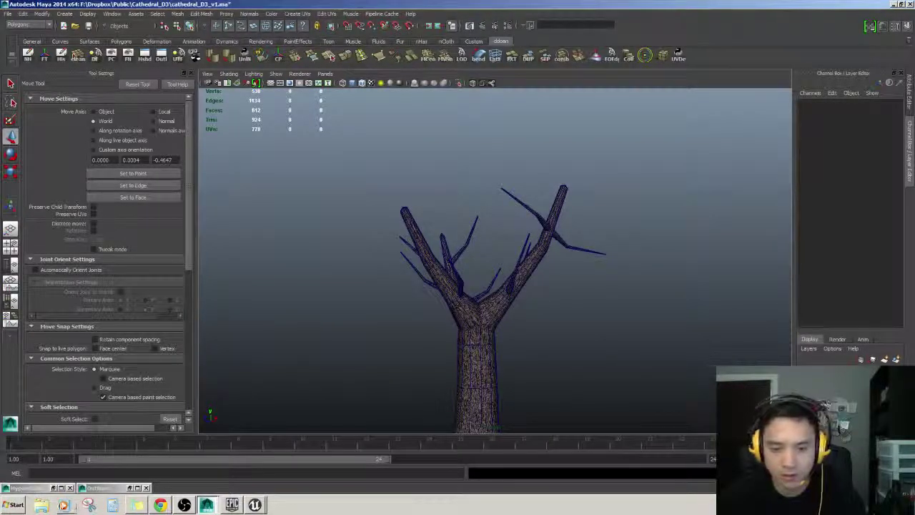
click(50, 505)
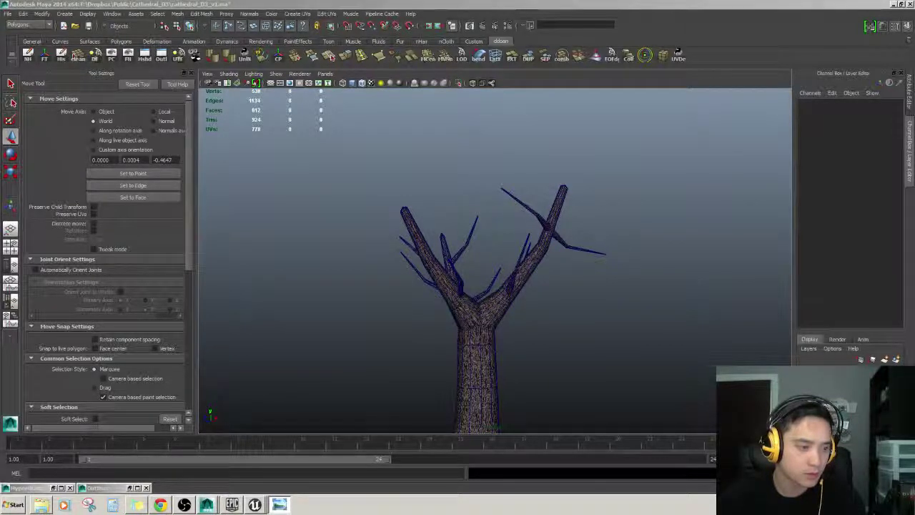
Rotate the outward-pointing copy on the upper limb to about -38.3, -13.7, 209.9.
mouse_move(491, 239)
alt+mouse_down()
mouse_move(462, 235)
mouse_move(440, 250)
mouse_move(488, 227)
alt+mouse_up()
click(556, 178)
alt+drag(553, 178, 514, 163)
key(e)
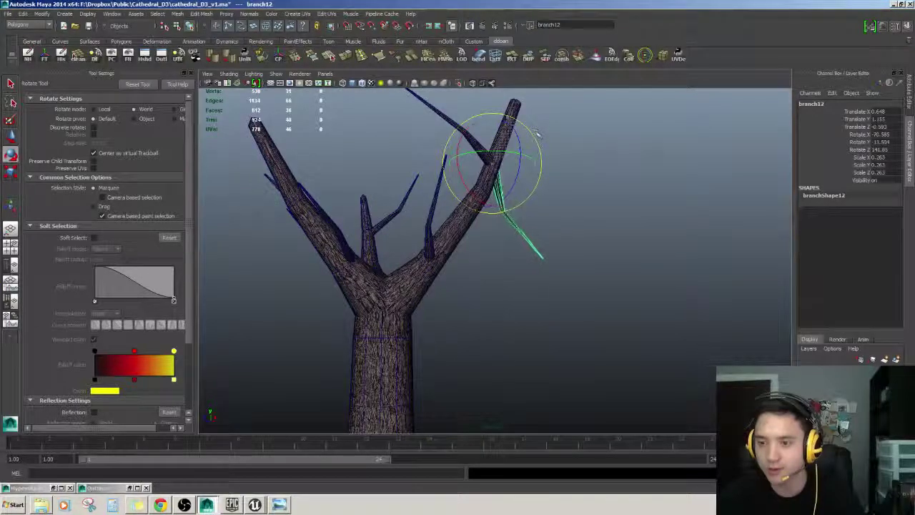
drag(536, 133, 534, 131)
key(w)
alt+drag(534, 132, 418, 179)
alt+drag(476, 168, 409, 296)
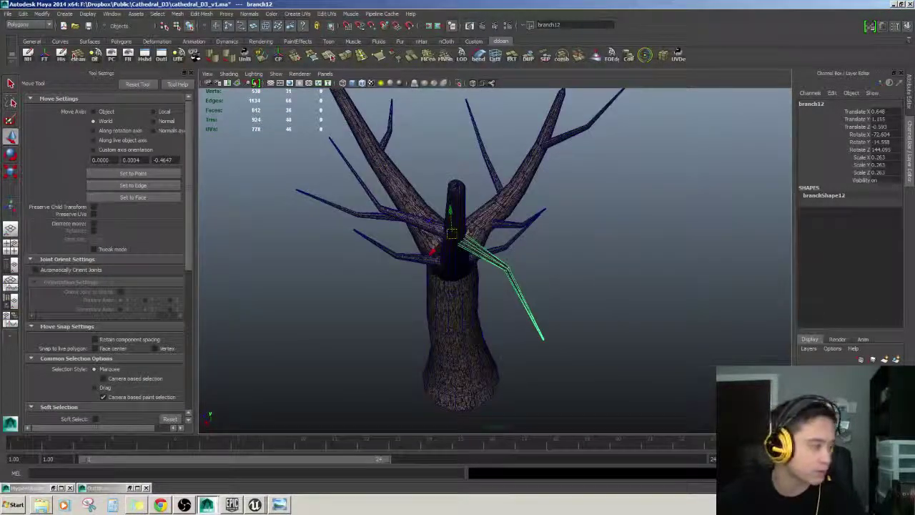
alt+drag(659, 246, 502, 187)
key(e)
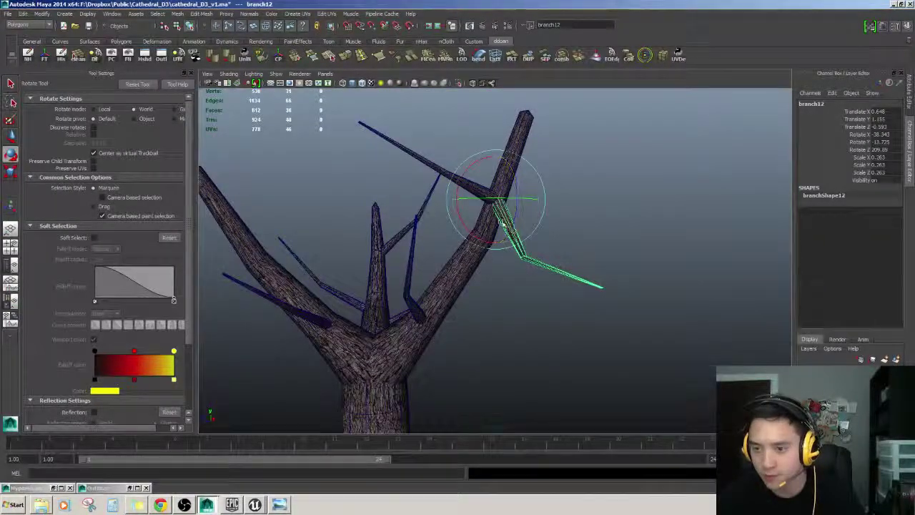
key(w)
Select the low branch on the side limb and rotate it to about 104.5, 45.5, 86.8.
alt+drag(499, 231, 608, 220)
alt+drag(524, 218, 494, 223)
key(e)
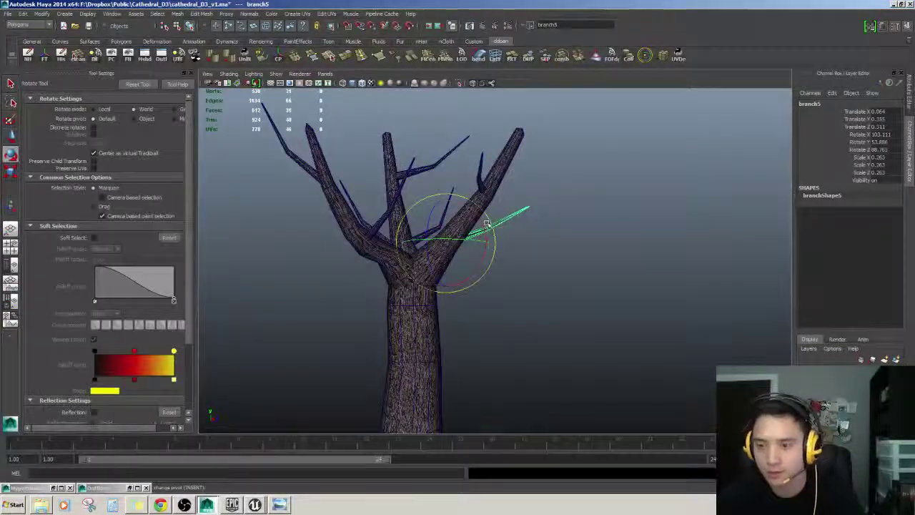
key(w)
alt+right_drag(491, 230, 540, 208)
Duplicate the low side branch and move the copy outward along it to about 0.429, 0.467, 0.378.
click(541, 207)
click(527, 212)
alt+middle_drag(527, 212, 536, 264)
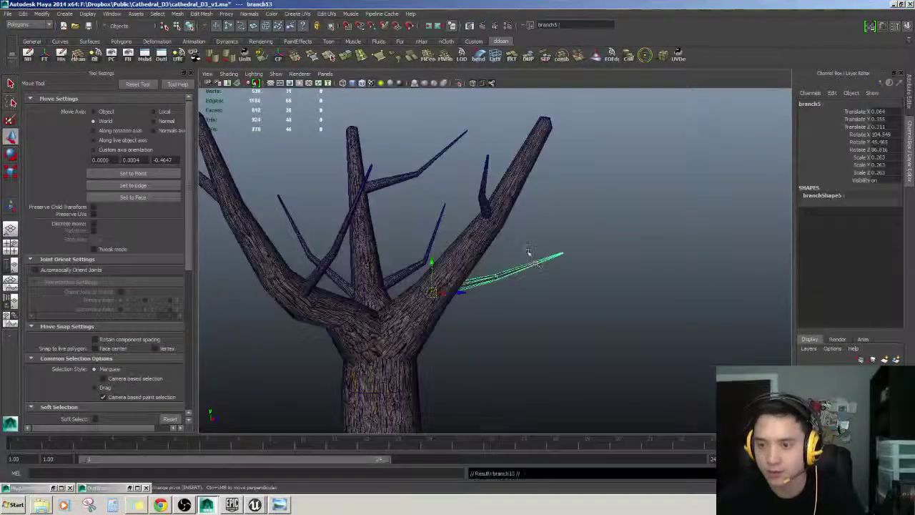
alt+right_drag(530, 252, 545, 266)
alt+middle_drag(529, 268, 519, 244)
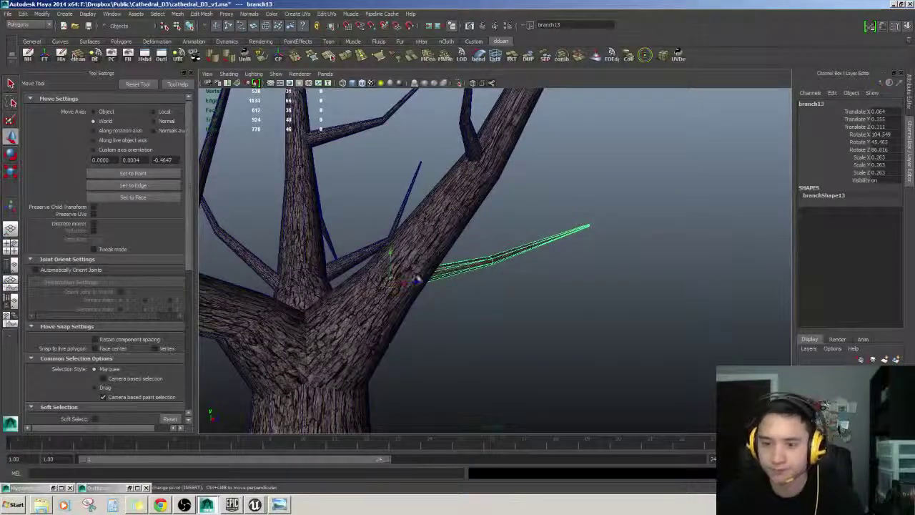
alt+drag(418, 278, 511, 331)
alt+right_drag(510, 331, 526, 321)
alt+drag(526, 322, 427, 323)
drag(393, 359, 533, 245)
Scale the copied branch uniformly to 0.123 and rotate it to about 133.4, 67.6, 146.4 as a side twig.
key(r)
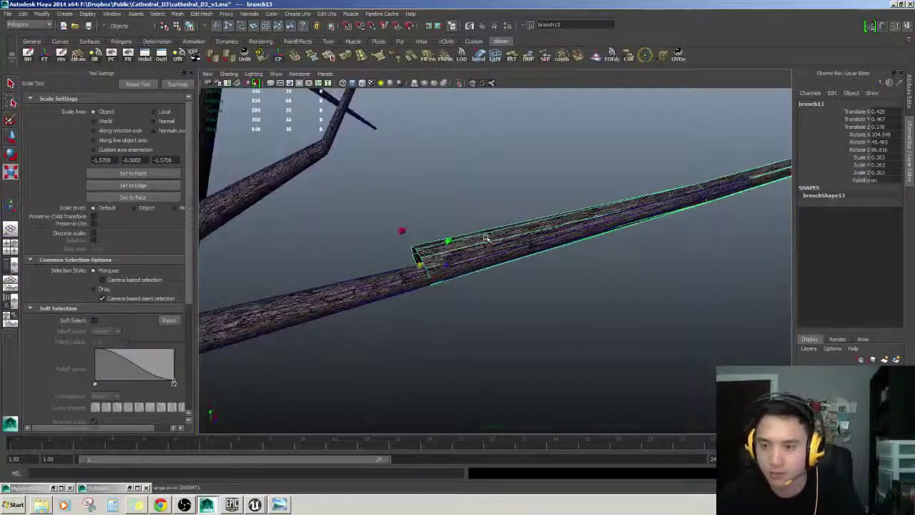
drag(423, 270, 48, 276)
key(e)
drag(468, 229, 337, 262)
Lower the twig onto its parent branch at a Y translation of 0.451 and isolate it in the view.
key(w)
click(415, 244)
click(442, 236)
drag(419, 239, 420, 247)
alt+drag(429, 252, 457, 263)
alt+right_drag(587, 283, 542, 291)
alt+drag(544, 293, 551, 221)
right_drag(562, 221, 527, 196)
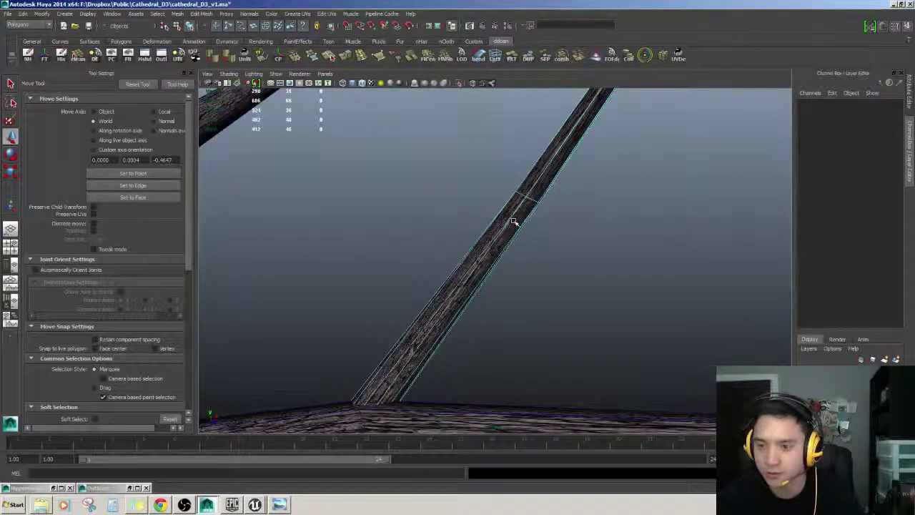
click(479, 295)
alt+drag(499, 296, 529, 257)
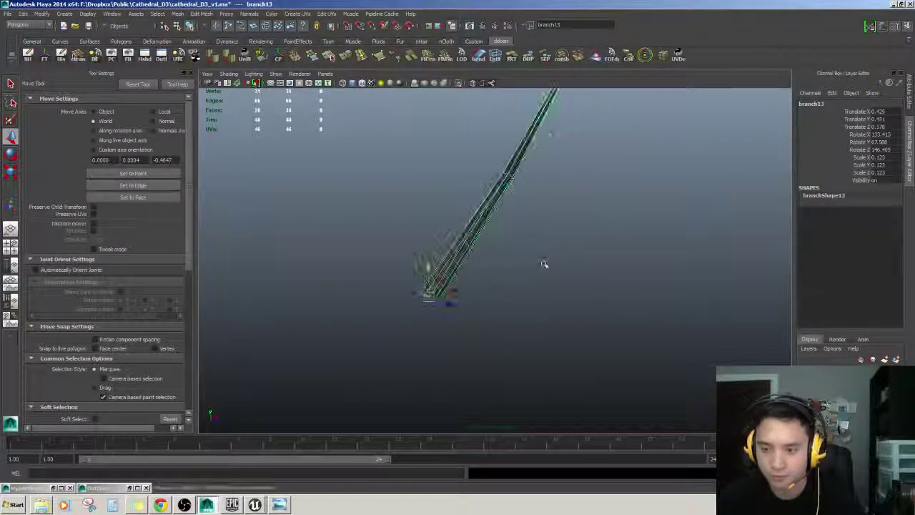
alt+right_drag(544, 264, 515, 274)
Select alternate edges around the twig's open base and collapse them.
mouse_move(515, 273)
alt+mouse_down()
mouse_move(494, 290)
mouse_move(503, 286)
alt+mouse_up()
right_drag(587, 206, 592, 200)
alt+drag(593, 200, 470, 301)
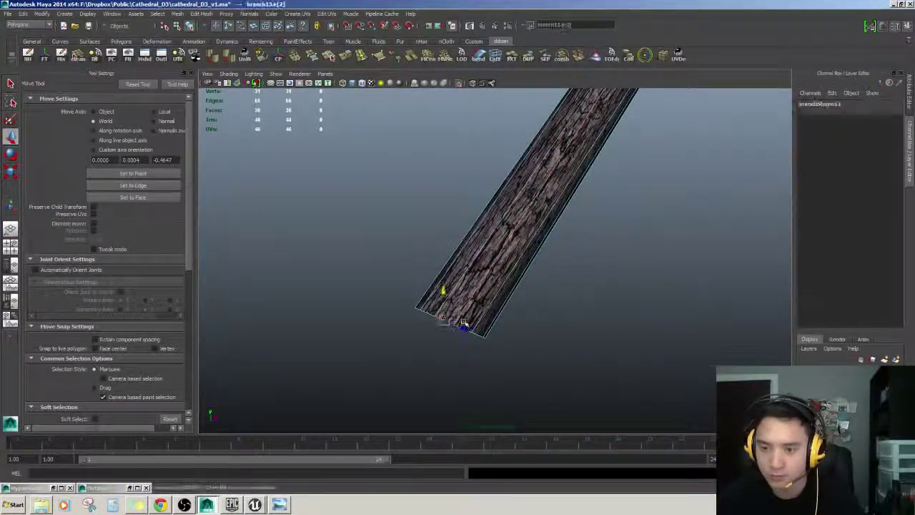
key(f)
alt+right_drag(535, 310, 519, 310)
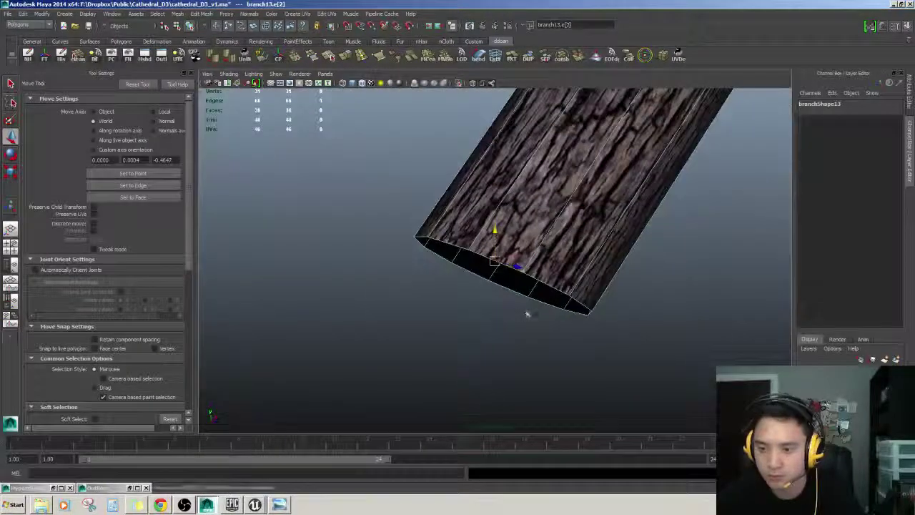
alt+drag(527, 313, 474, 313)
scroll(472, 311, down, 8)
alt+drag(565, 241, 529, 220)
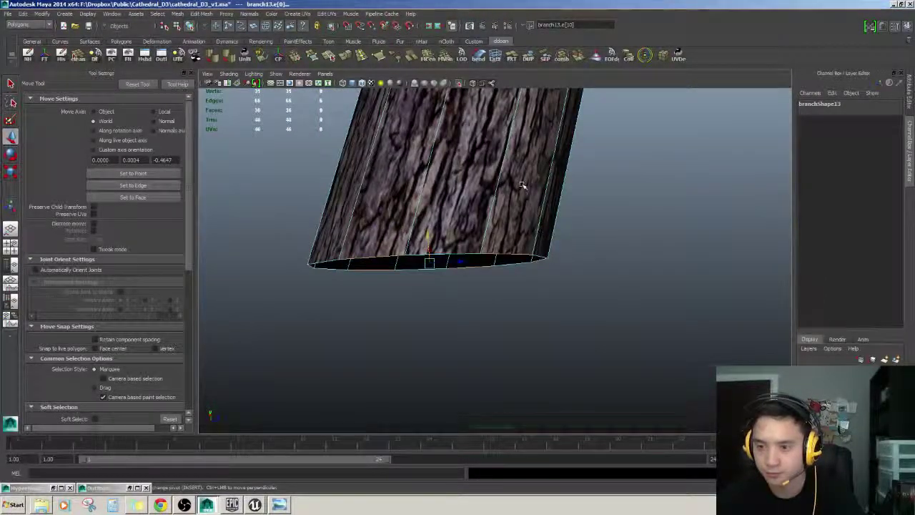
shift+right_drag(554, 187, 554, 165)
scroll(555, 166, down, 6)
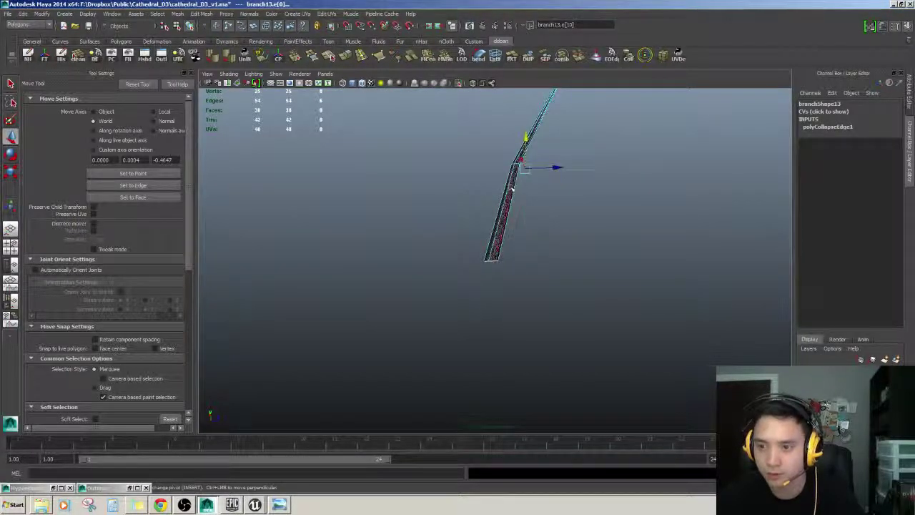
Select alternate edges around the ring at the twig's tip and collapse them as well.
right_drag(504, 242, 549, 203)
alt+middle_drag(549, 203, 521, 281)
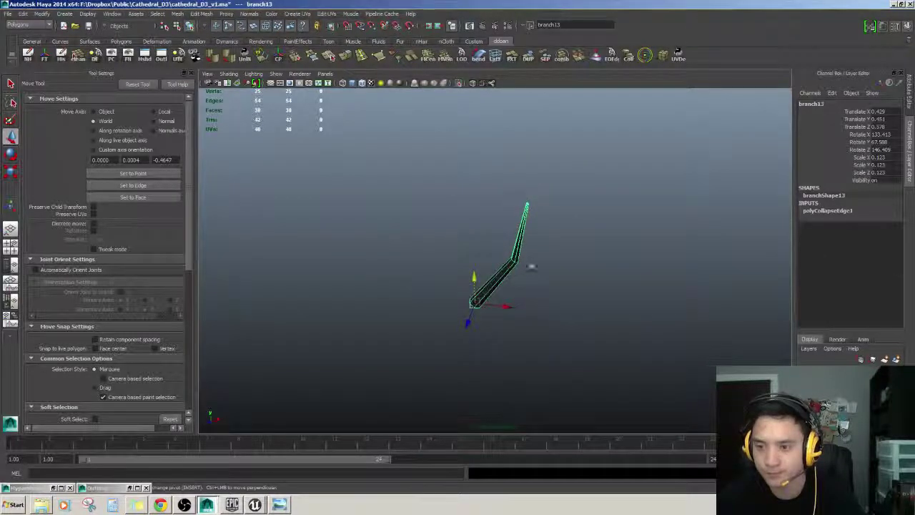
alt+drag(541, 251, 483, 277)
right_drag(484, 283, 481, 264)
alt+drag(481, 265, 495, 255)
click(510, 213)
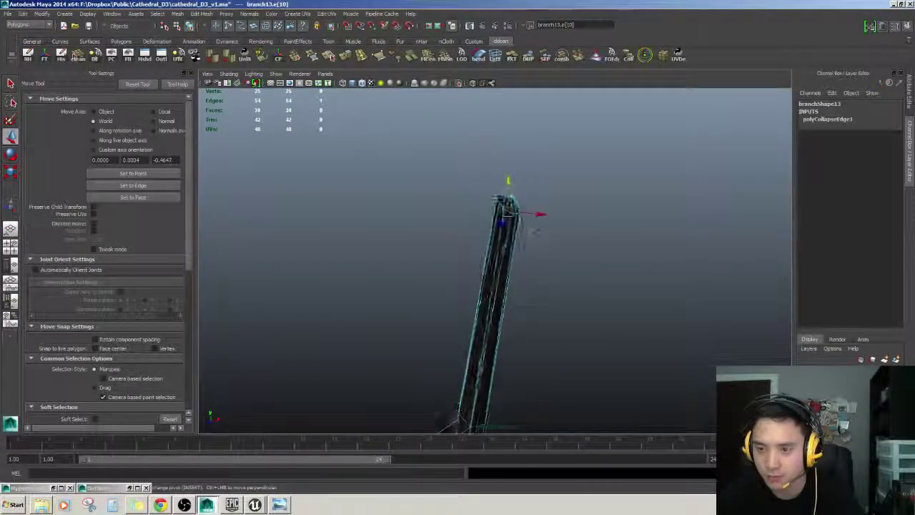
key(f)
scroll(588, 251, down, 5)
alt+drag(572, 252, 505, 235)
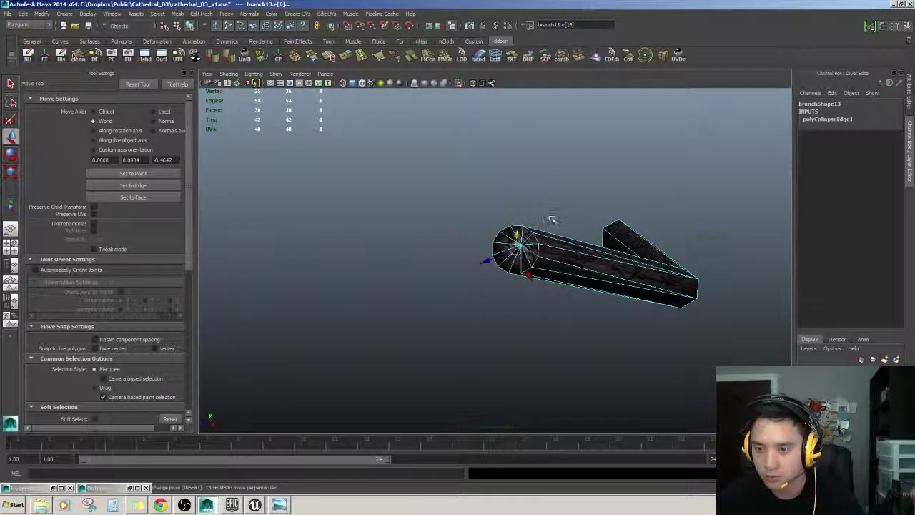
key(g)
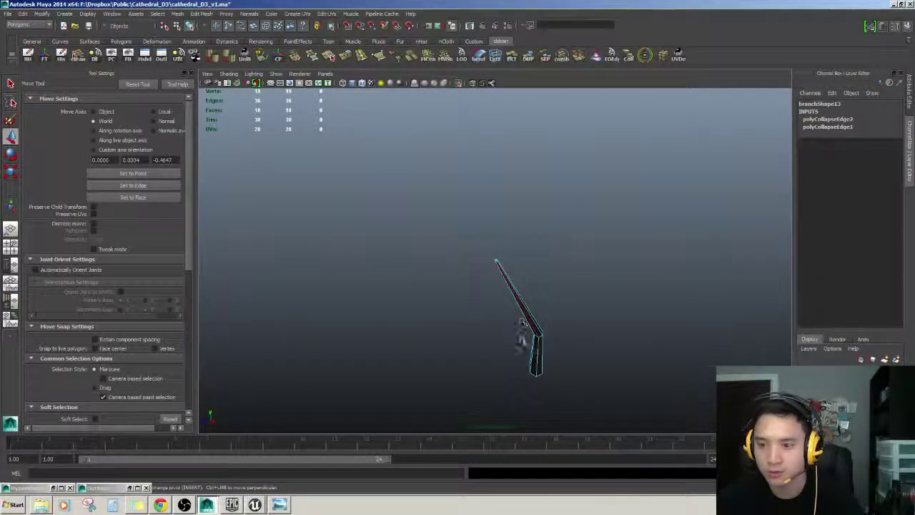
Delete the simplified twig's construction history and bring the rest of the tree back into view.
key(F8)
key(alt+shift+d)
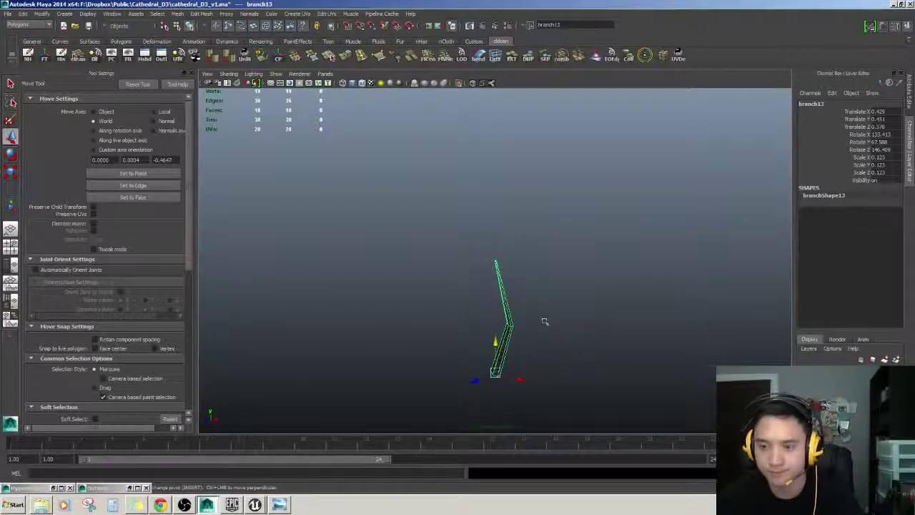
key(ctrl+1)
Scale the twig uniformly to 0.097 and reposition its base on the low side branch.
alt+drag(545, 316, 448, 252)
key(r)
key(w)
scroll(525, 292, down, 10)
shift+drag(493, 287, 495, 289)
alt+drag(413, 281, 507, 259)
scroll(564, 281, up, 5)
Duplicate the twig, rotate the copy to about 113.3, 8.7, 72.3, and move it under the branch closer to the trunk.
click(564, 300)
click(504, 257)
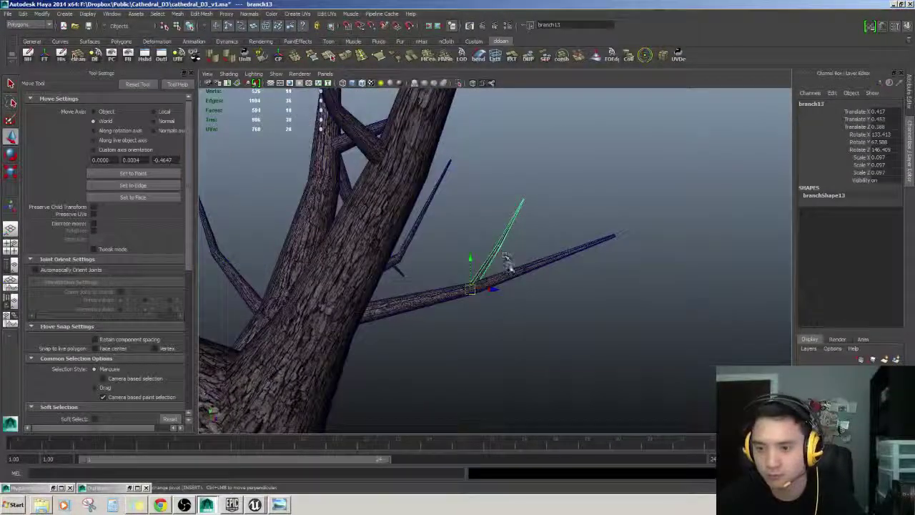
key(e)
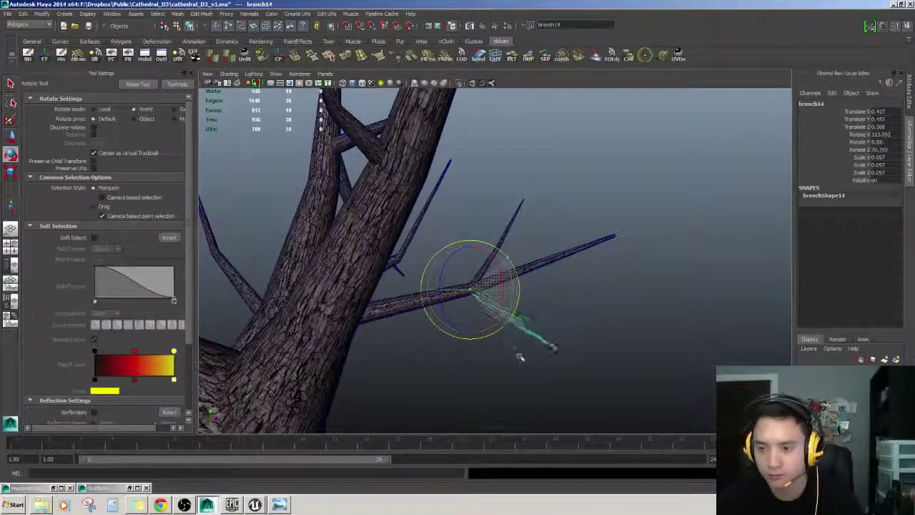
key(w)
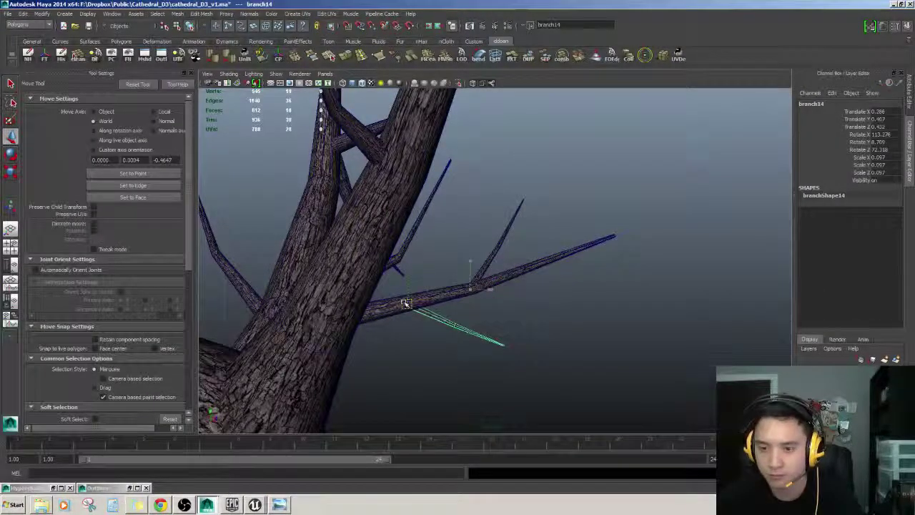
alt+drag(406, 303, 592, 279)
alt+right_drag(592, 279, 465, 266)
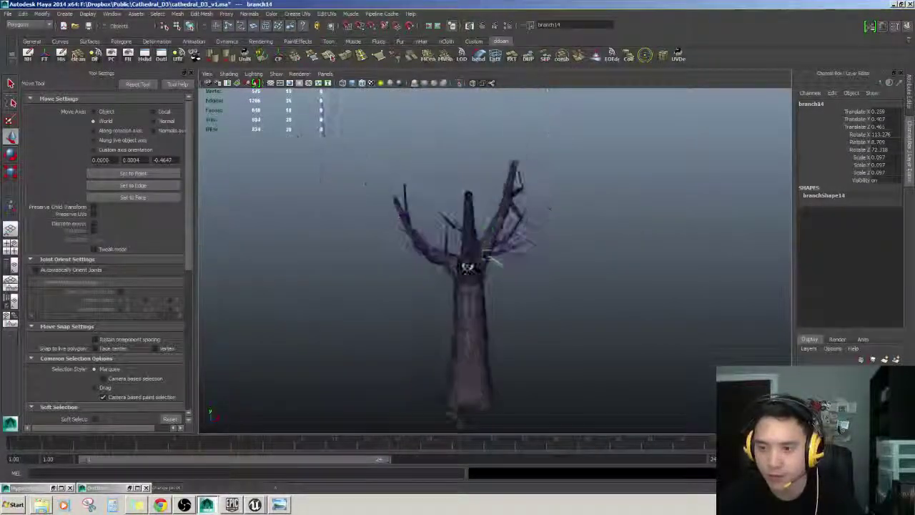
alt+drag(465, 265, 496, 255)
alt+right_drag(497, 256, 529, 266)
alt+drag(529, 266, 548, 274)
Move the underside twig's tip vertices outward to give it a stronger bend, and return to object selection.
click(540, 272)
mouse_move(541, 272)
alt+right_down()
mouse_move(570, 259)
mouse_move(527, 270)
alt+right_up()
click(516, 254)
alt+drag(527, 269, 545, 264)
right_drag(548, 253, 513, 249)
drag(517, 228, 513, 254)
alt+drag(624, 277, 608, 288)
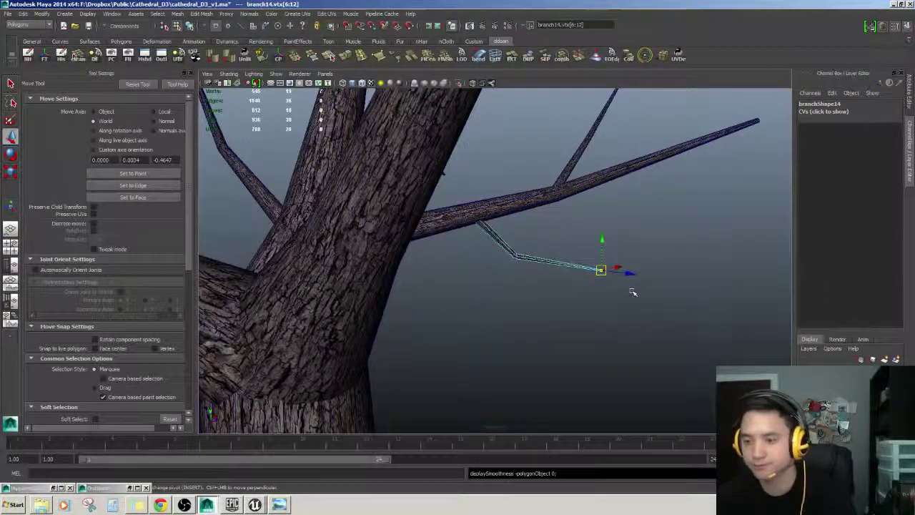
key(F8)
click(602, 299)
alt+right_drag(601, 296, 537, 302)
click(549, 269)
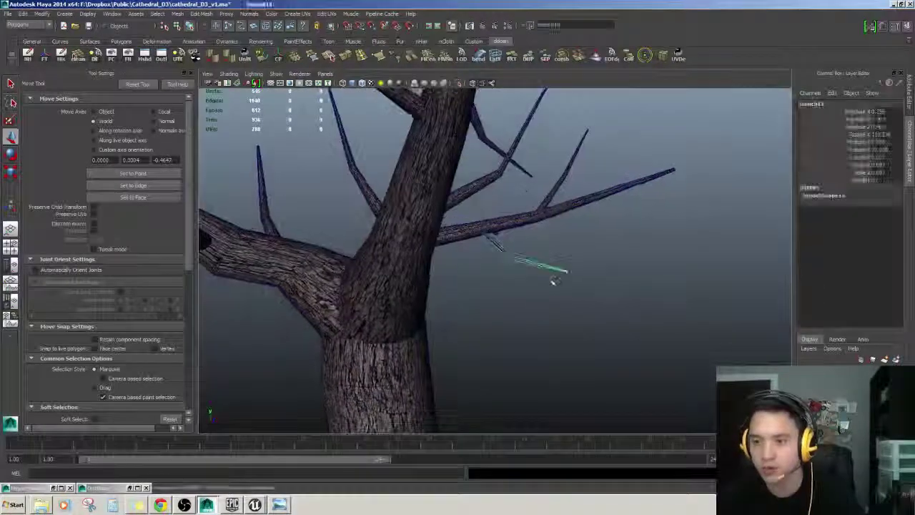
Select the small branch high on the neighbouring limb and reposition the vertex ring at its bend.
mouse_move(551, 281)
alt+mouse_down()
mouse_move(514, 280)
mouse_move(580, 282)
mouse_move(566, 271)
mouse_move(593, 261)
mouse_move(554, 275)
alt+mouse_up()
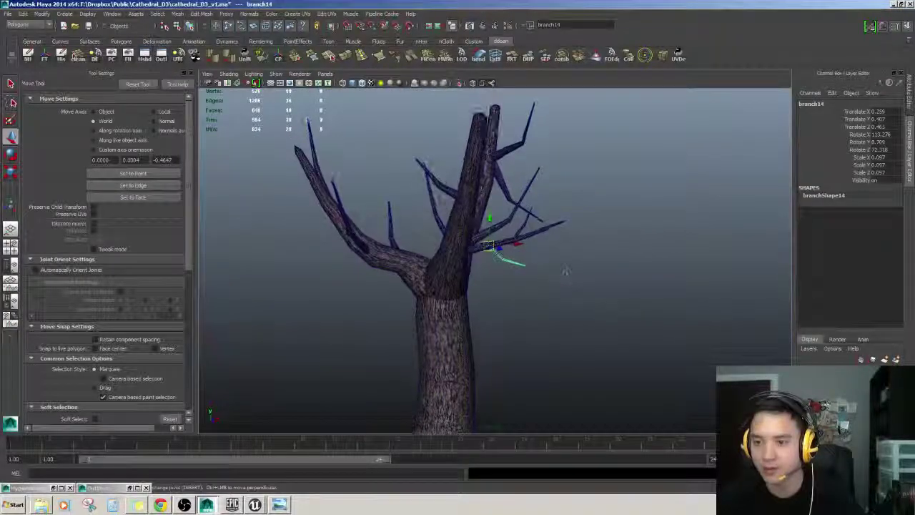
alt+right_drag(554, 275, 564, 310)
alt+drag(564, 311, 602, 303)
click(590, 235)
alt+drag(591, 239, 546, 331)
right_drag(548, 280, 512, 278)
drag(558, 299, 524, 264)
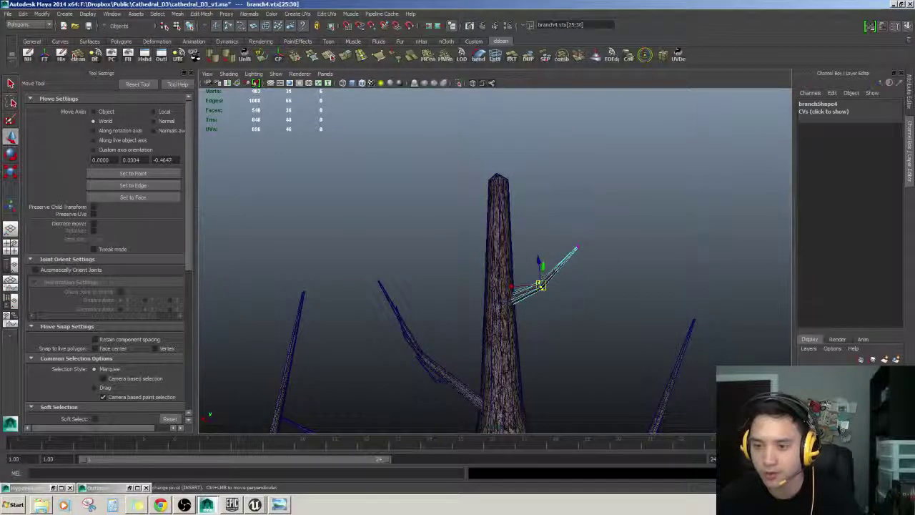
click(565, 268)
drag(553, 274, 490, 248)
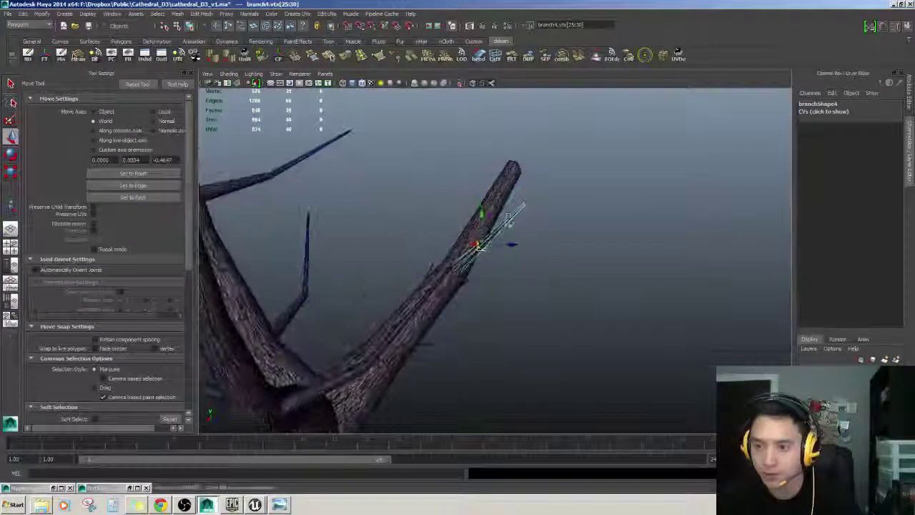
Move the high branch's tip vertices so its outer part rises nearly vertically, and clear the selection.
alt+drag(508, 216, 527, 225)
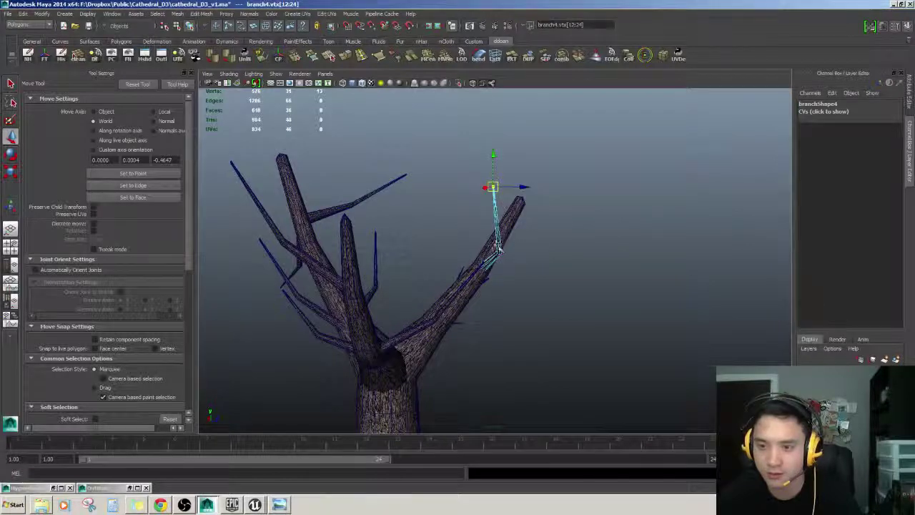
alt+drag(556, 280, 623, 307)
right_drag(623, 306, 637, 293)
click(672, 321)
Duplicate the reshaped high branch and move the copy down the limb to about -0.023, 0.304, 0.311.
scroll(623, 303, up, 5)
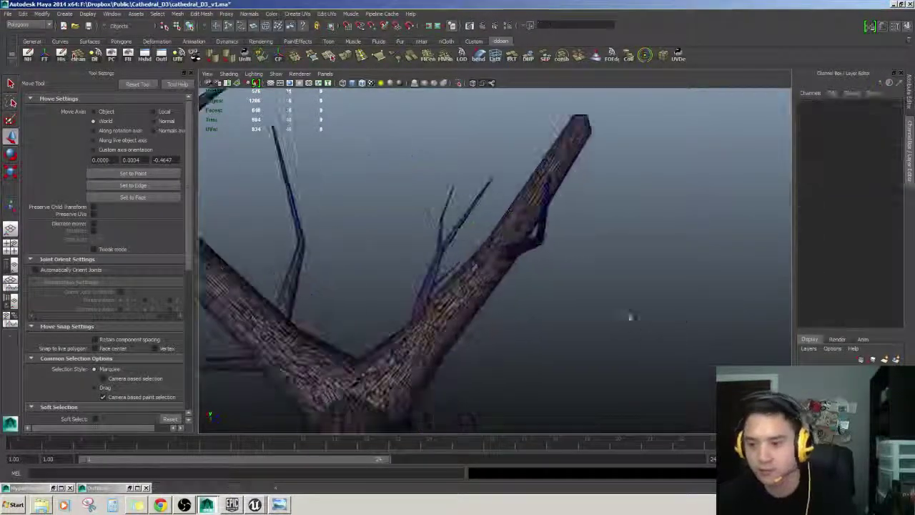
alt+drag(622, 303, 558, 285)
click(578, 245)
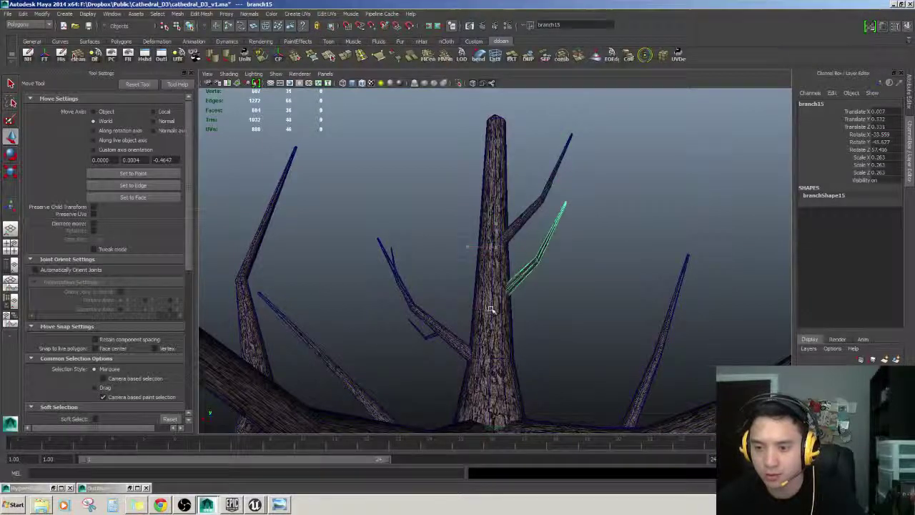
alt+drag(496, 315, 462, 313)
Rotate the lower copy to about -54.1, -28.4, 63.9 so it leans toward the tree's centre.
key(e)
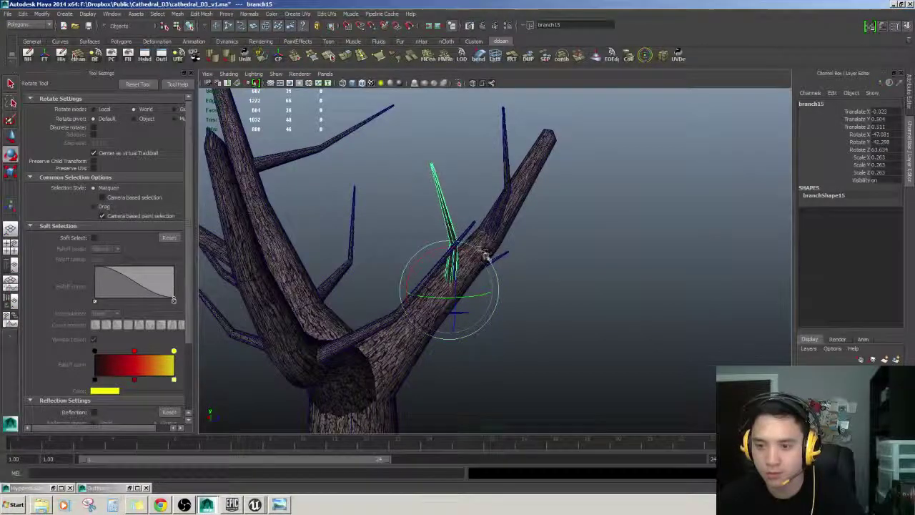
drag(475, 245, 479, 248)
alt+drag(478, 248, 531, 341)
Select the lower copy's tip vertices and move them upward to lengthen and straighten its outer part.
key(r)
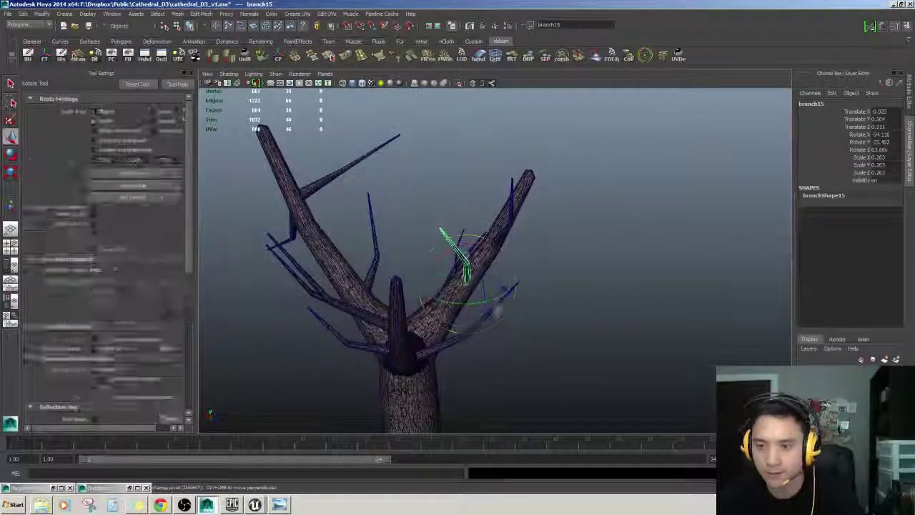
alt+drag(490, 287, 492, 227)
right_drag(488, 206, 463, 201)
drag(465, 171, 510, 205)
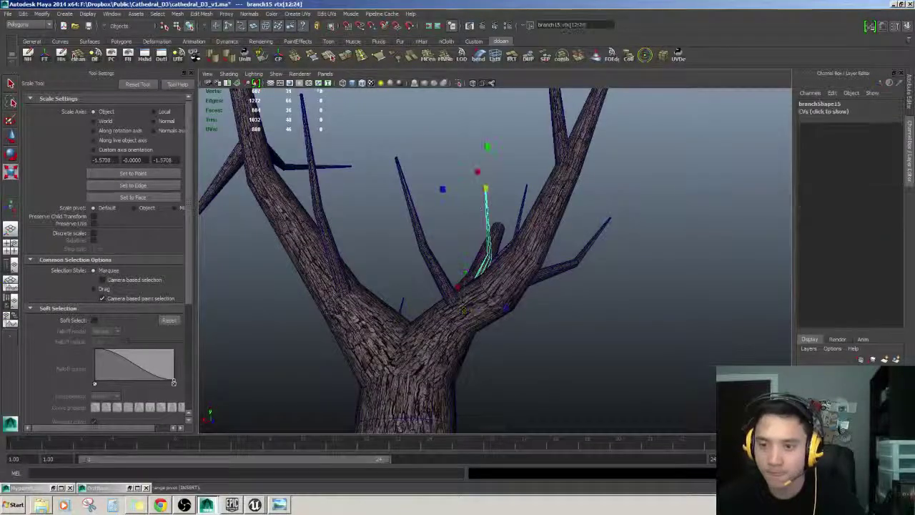
key(w)
alt+drag(490, 137, 369, 310)
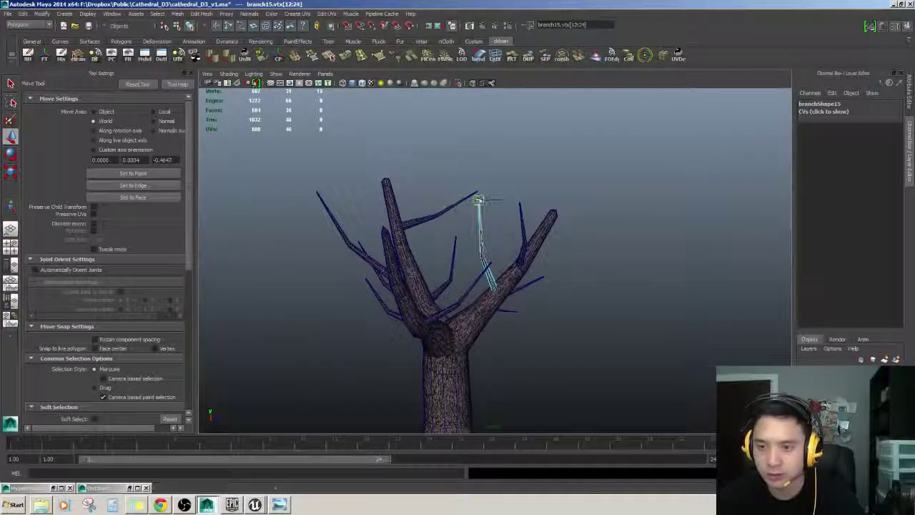
alt+drag(522, 278, 407, 243)
alt+drag(450, 268, 612, 288)
Return to object selection and rotate the lengthened branch copy to about -76.5, -55.6, 40.3.
key(F8)
key(e)
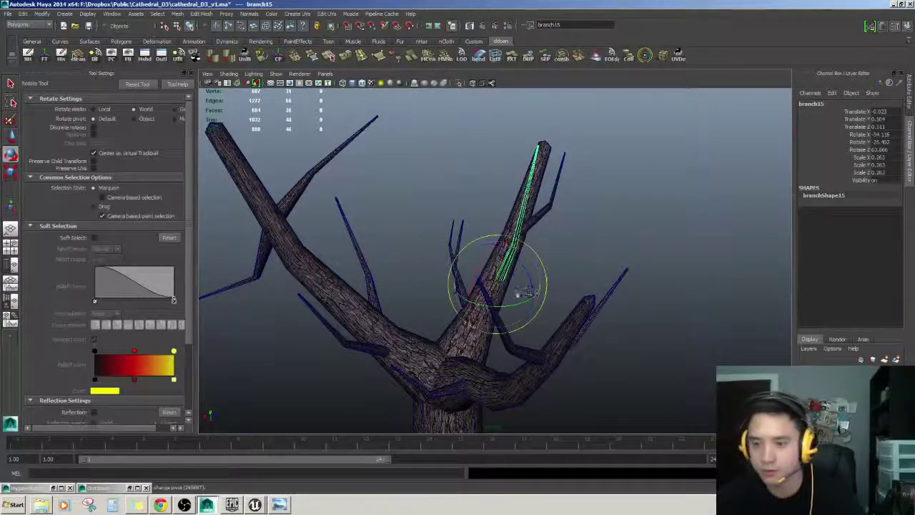
key(w)
alt+drag(506, 276, 545, 297)
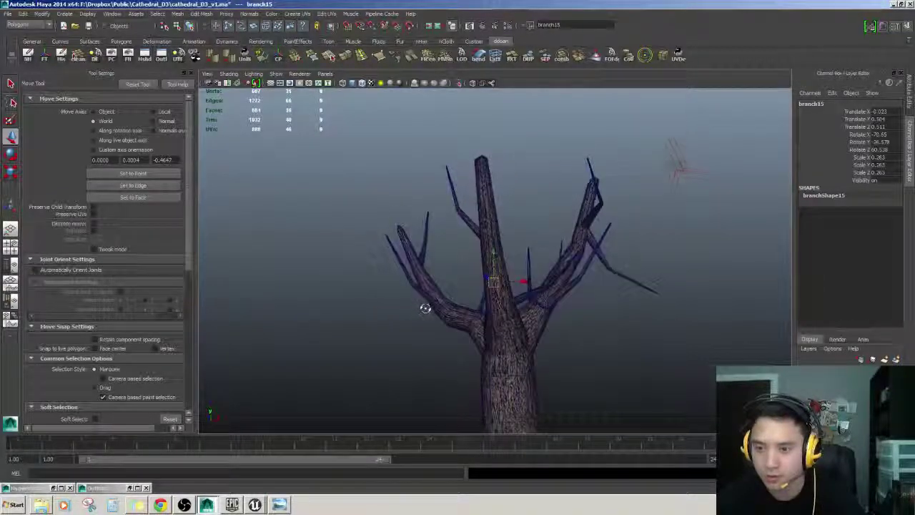
key(e)
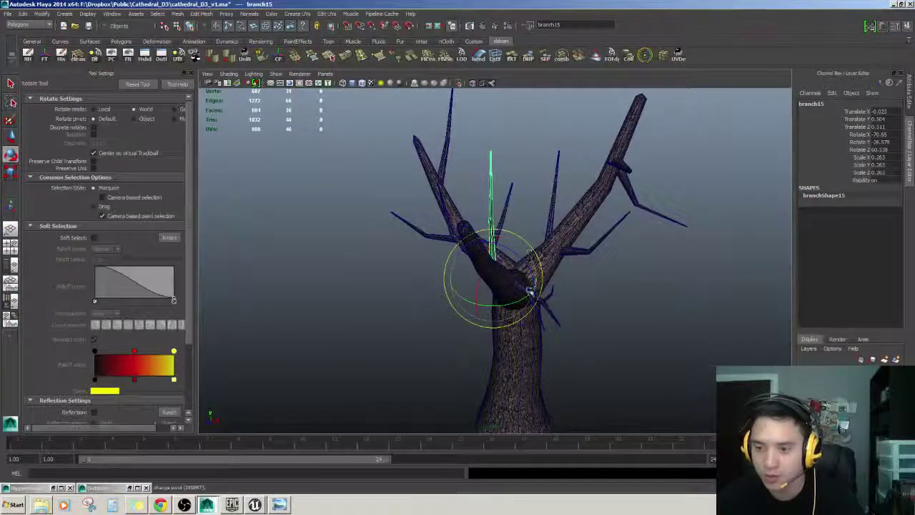
alt+drag(500, 296, 495, 288)
drag(495, 288, 612, 280)
key(w)
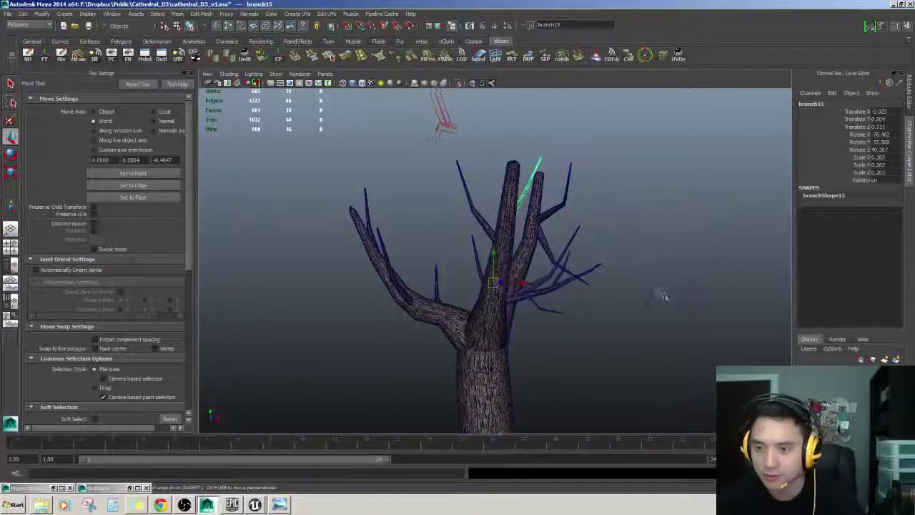
Duplicate the small bent twig and place the copy on the neighbouring side branch at about 0.1, 0.94, 0.454.
click(659, 298)
alt+drag(659, 298, 621, 314)
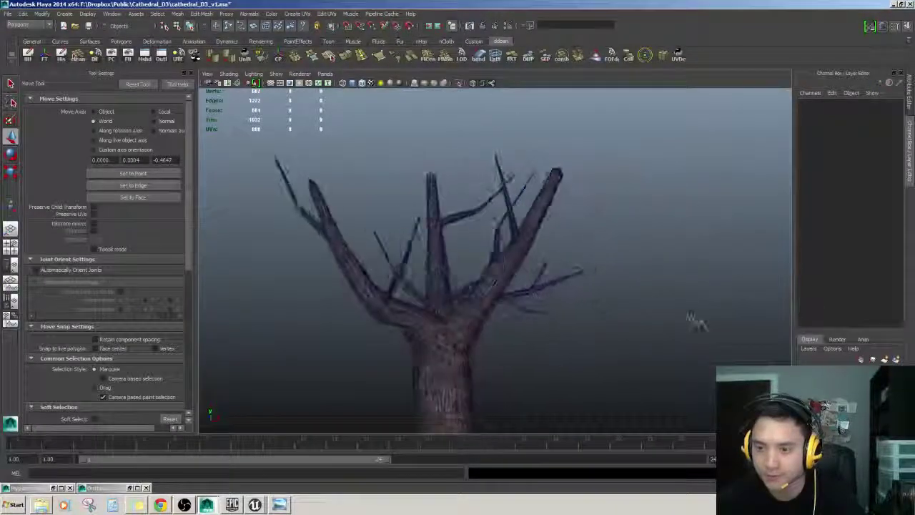
alt+drag(703, 324, 600, 293)
click(561, 333)
scroll(558, 332, up, 3)
scroll(523, 329, down, 3)
scroll(528, 336, up, 5)
alt+right_drag(622, 281, 547, 284)
key(ctrl+d)
drag(475, 224, 476, 223)
alt+drag(476, 223, 472, 324)
scroll(511, 289, up, 3)
alt+drag(473, 325, 686, 284)
Rotate the copied twig to about 151.6, -11.9, 159.3 so it grows outward from its parent branch.
key(e)
drag(601, 184, 582, 204)
key(w)
scroll(565, 243, down, 3)
alt+drag(564, 243, 583, 335)
key(e)
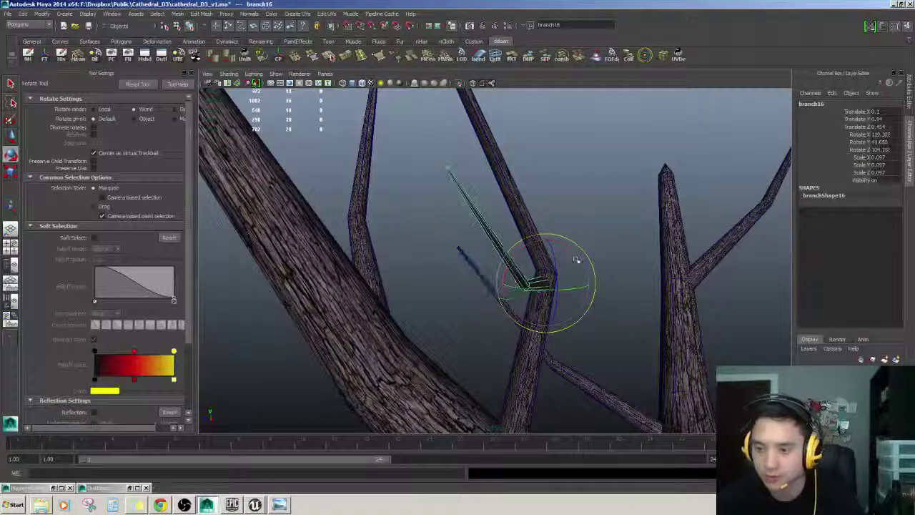
drag(579, 259, 574, 267)
key(w)
alt+drag(558, 272, 540, 285)
key(e)
key(w)
mouse_move(536, 293)
alt+mouse_down()
mouse_move(484, 321)
mouse_move(520, 336)
mouse_move(551, 319)
mouse_move(501, 302)
mouse_move(578, 348)
mouse_move(529, 266)
mouse_move(535, 293)
alt+mouse_up()
scroll(484, 321, down, 5)
scroll(486, 323, up, 4)
Duplicate the twig, move the copy to the high side branch and rotate it to about 23.7, -72.4, 349.4.
click(529, 266)
click(431, 283)
alt+drag(431, 283, 462, 291)
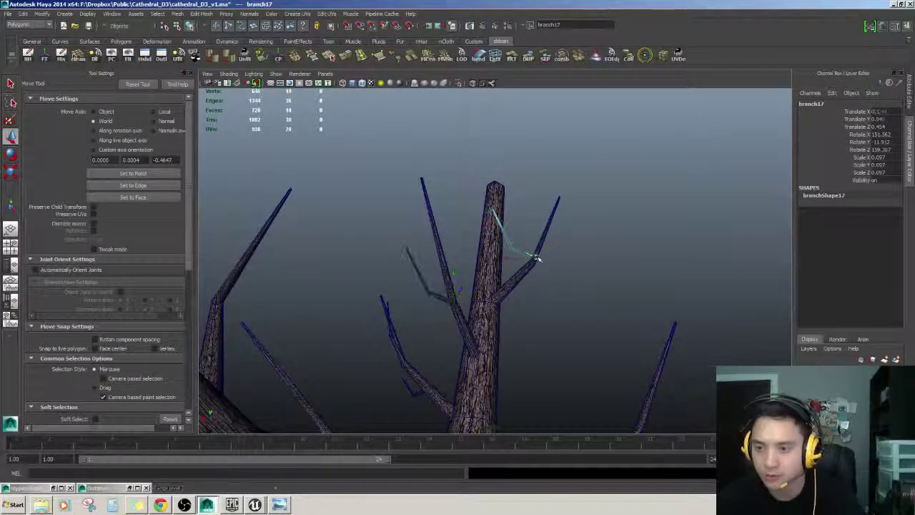
alt+drag(537, 263, 494, 248)
key(b)
key(e)
key(w)
alt+drag(472, 247, 675, 286)
alt+right_drag(429, 286, 496, 304)
alt+drag(370, 417, 453, 262)
Switch the new twig to vertex editing and scale the vertices of its base ring.
right_drag(453, 262, 441, 257)
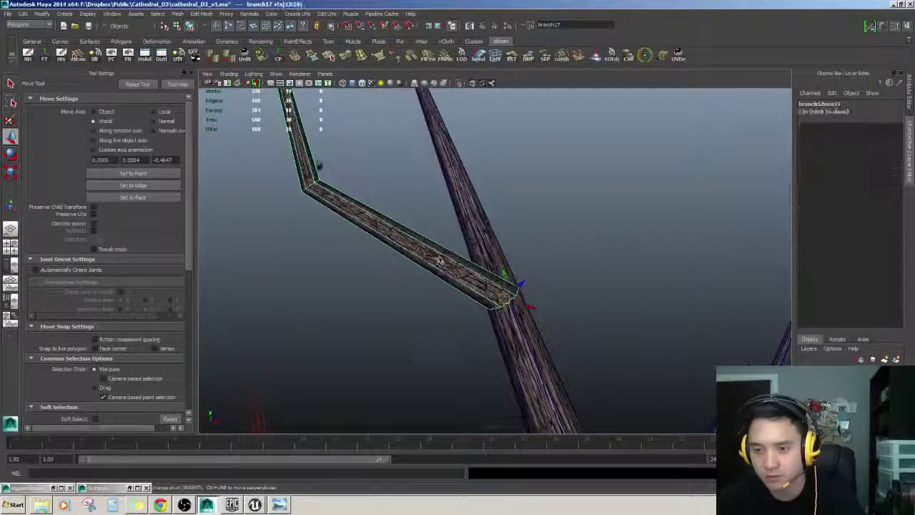
alt+drag(441, 257, 501, 265)
key(b)
key(r)
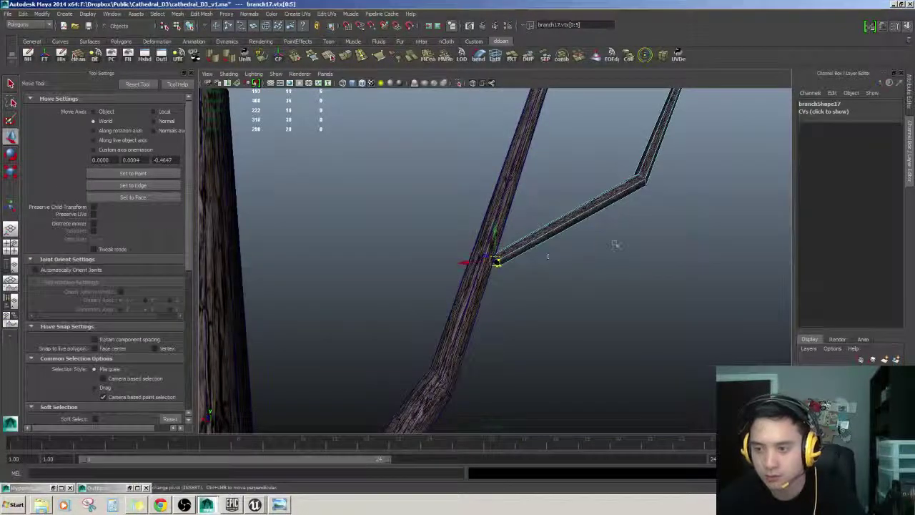
alt+drag(564, 243, 576, 231)
alt+right_drag(577, 231, 510, 293)
Scale the twig's bend and tip vertices, and readjust its base vertices to refine the taper.
drag(516, 174, 562, 219)
alt+drag(537, 277, 536, 227)
key(r)
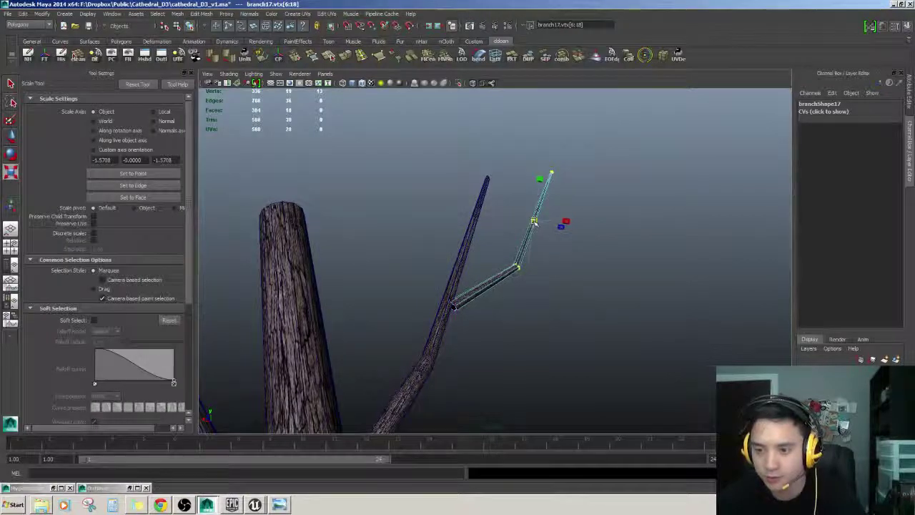
key(w)
drag(509, 348, 511, 350)
scroll(482, 326, up, 4)
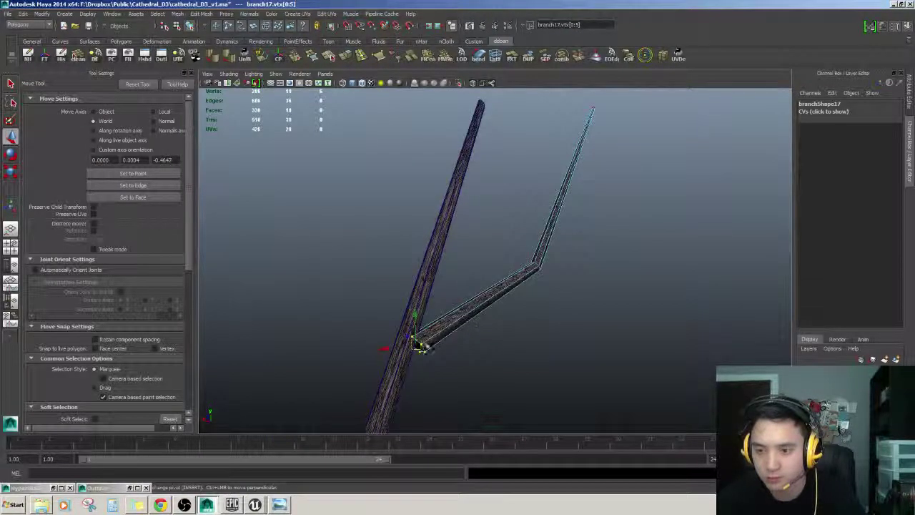
key(r)
key(w)
alt+drag(420, 347, 519, 148)
Return to object selection and lower the twig slightly to about -0.287, 1.145, 0.768.
click(505, 162)
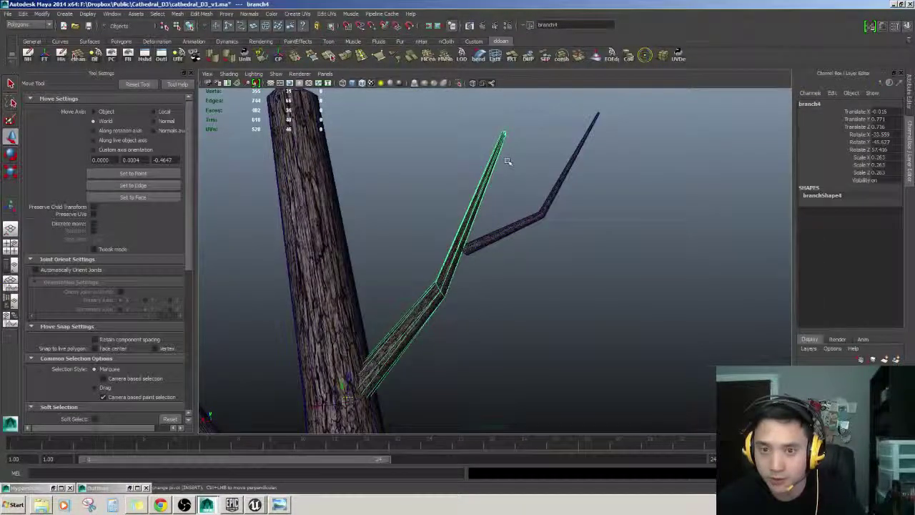
alt+drag(518, 180, 512, 228)
click(512, 228)
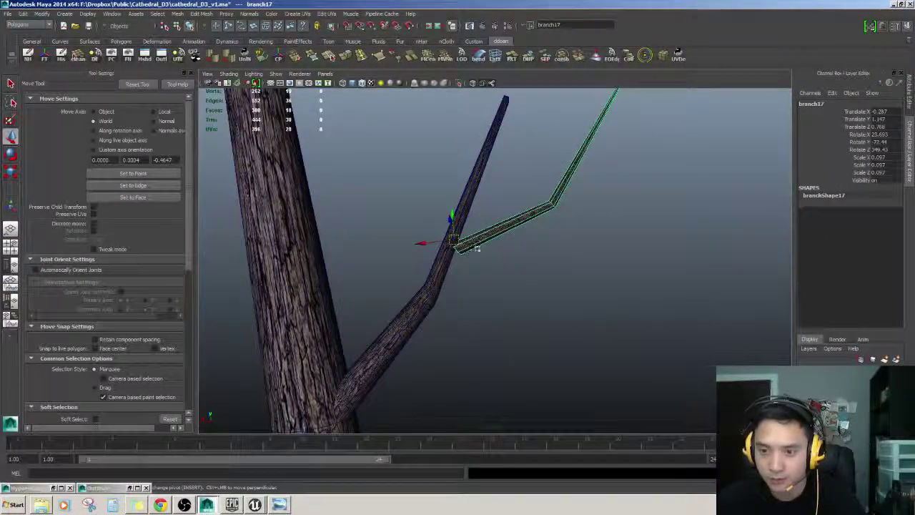
scroll(481, 250, up, 8)
alt+drag(457, 153, 475, 233)
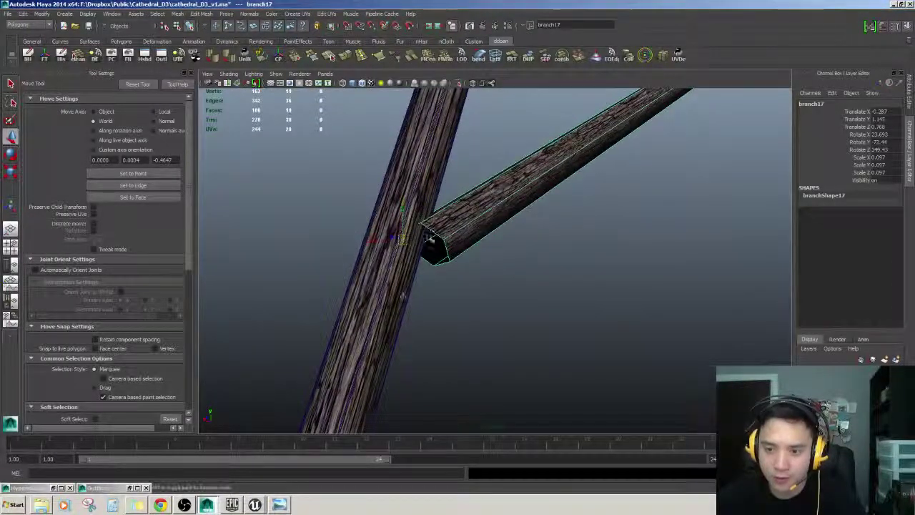
scroll(444, 242, down, 8)
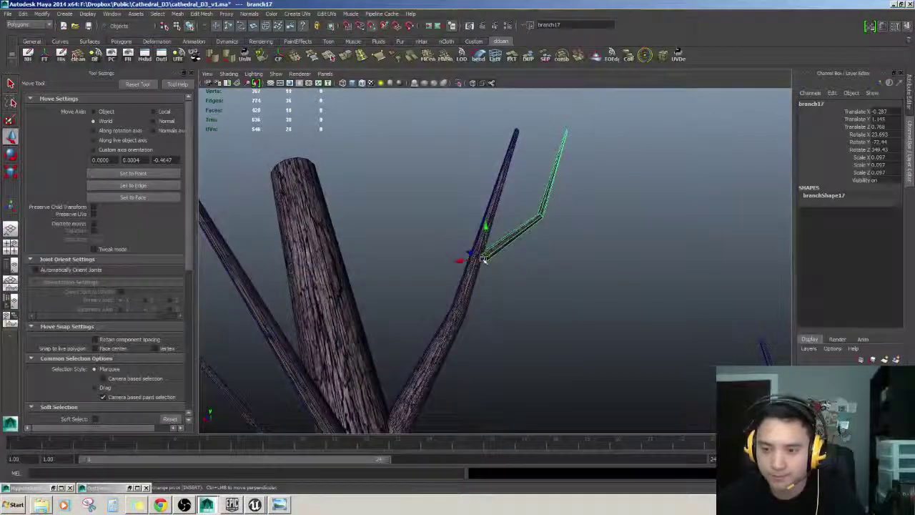
Move the twig further down and turn it so it joins near its parent branch's bend.
alt+drag(513, 291, 529, 257)
scroll(500, 290, down, 5)
scroll(531, 229, up, 4)
alt+drag(531, 222, 487, 247)
click(653, 246)
scroll(651, 247, down, 5)
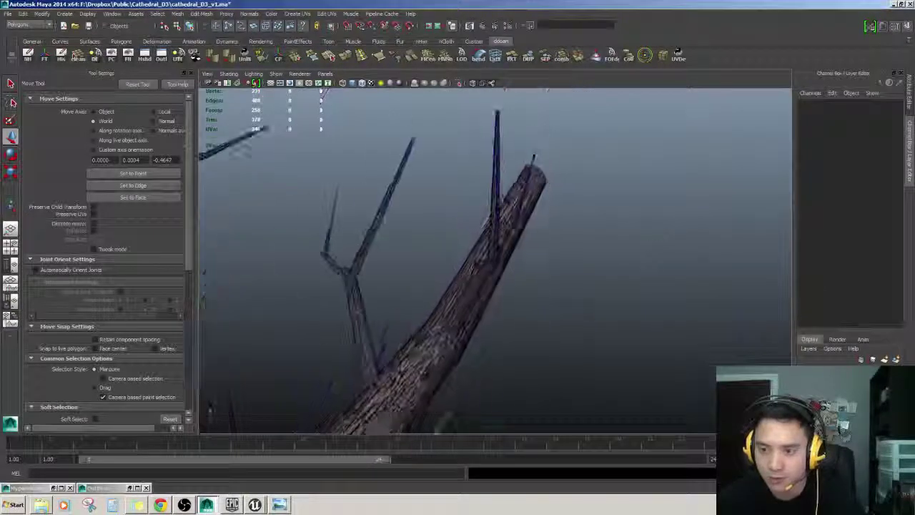
alt+drag(629, 258, 408, 214)
scroll(408, 214, down, 5)
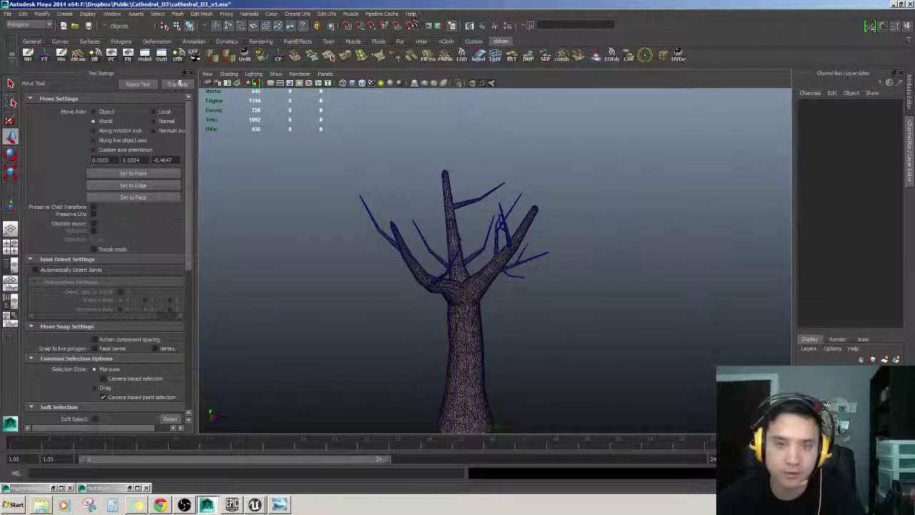
Open the Outliner and show the hidden meshes polySurface81 through polySurface109 in the Tree_Dead_01 group.
click(164, 57)
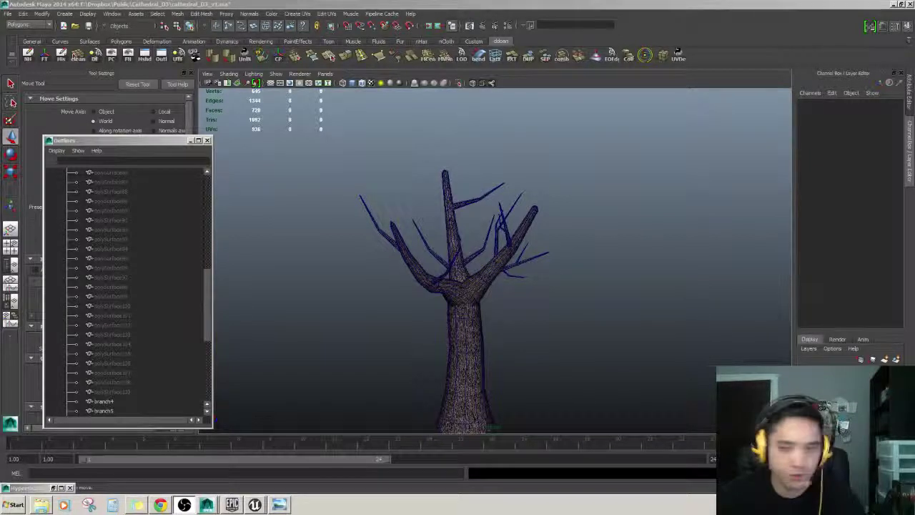
drag(207, 300, 205, 361)
click(125, 258)
scroll(123, 265, up, 5)
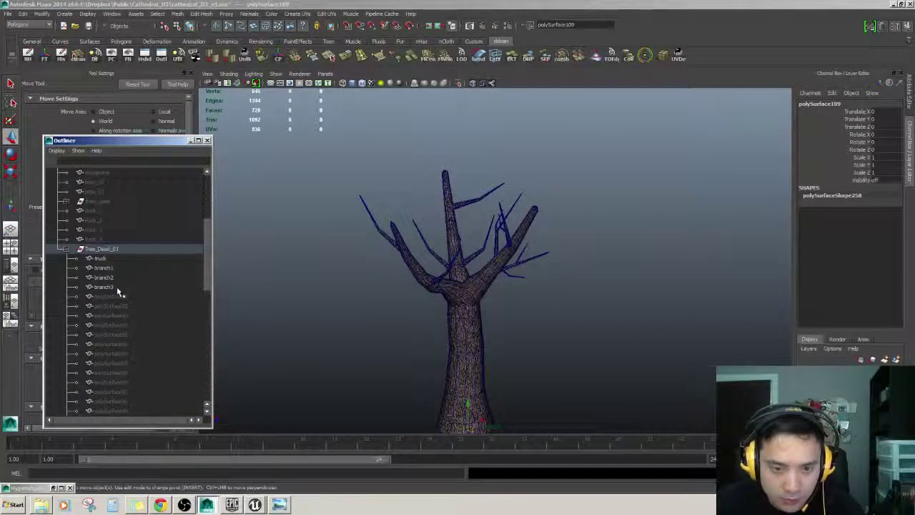
shift+click(119, 296)
key(shift+h)
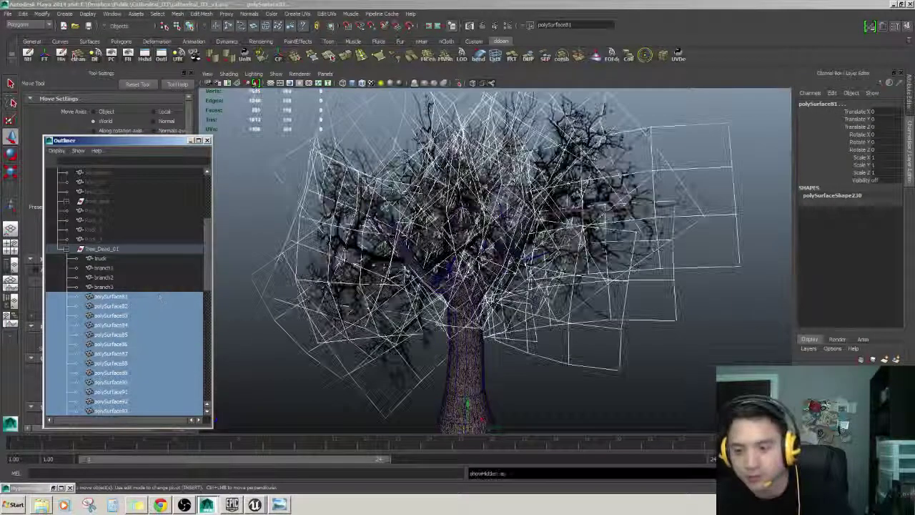
Examine how the textured twig cards are arranged around the trunk and limbs from several angles.
click(622, 399)
alt+drag(491, 351, 440, 336)
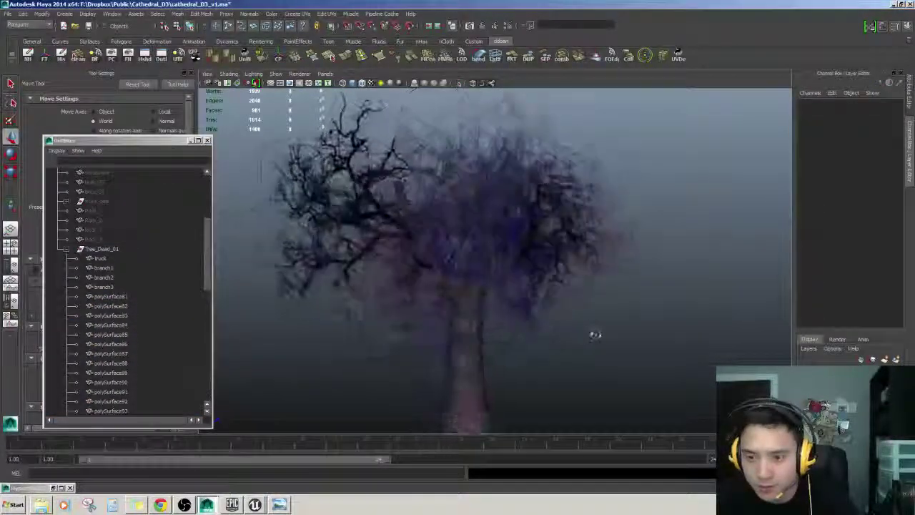
scroll(646, 312, up, 3)
alt+drag(640, 339, 614, 328)
alt+right_drag(614, 328, 486, 294)
alt+drag(473, 291, 542, 262)
alt+right_drag(543, 262, 544, 276)
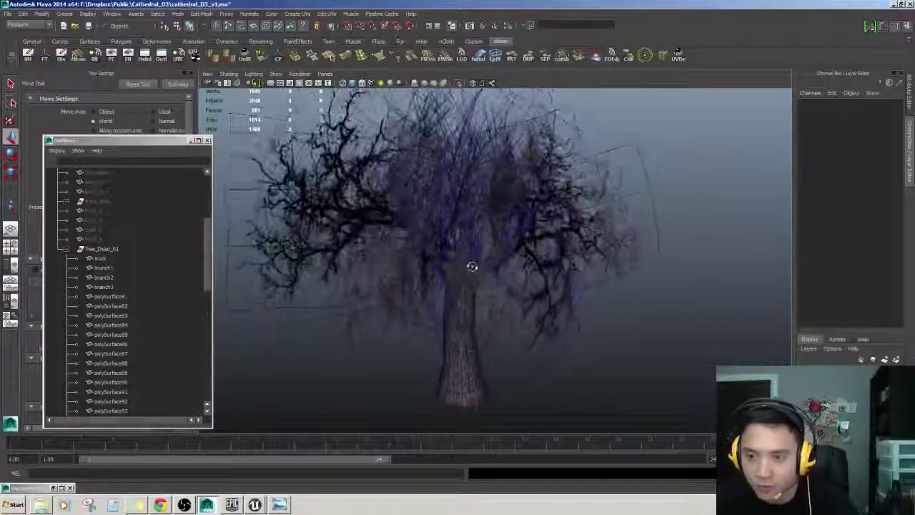
alt+drag(504, 258, 535, 248)
click(560, 260)
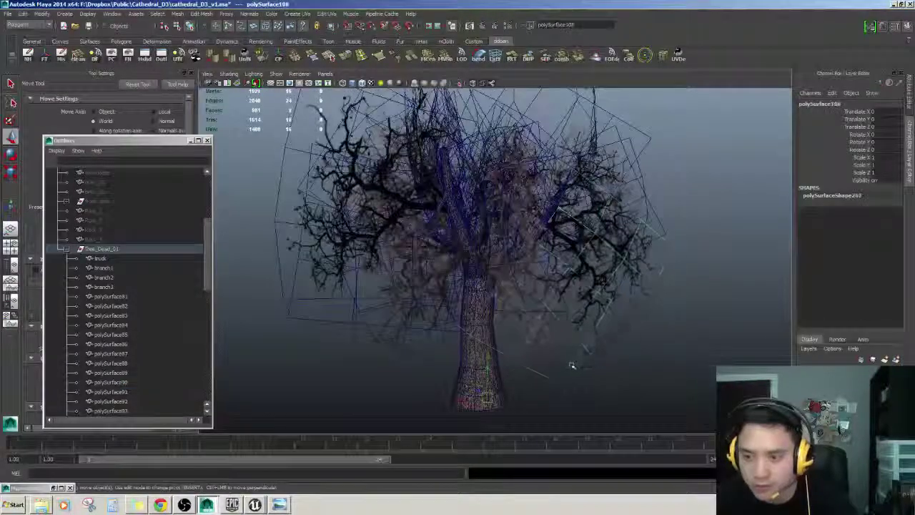
click(670, 337)
alt+drag(670, 337, 546, 362)
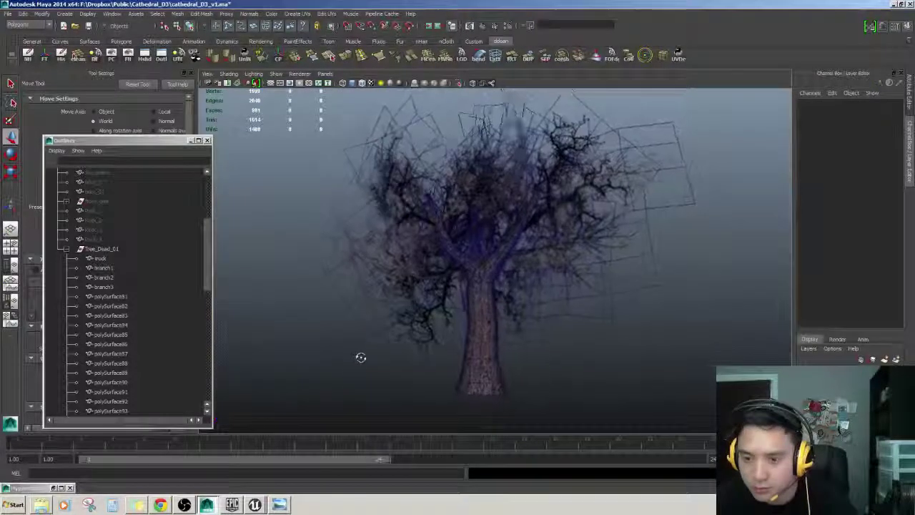
Hide the twig card meshes polySurface81 through polySurface109 again.
click(115, 296)
scroll(132, 336, down, 8)
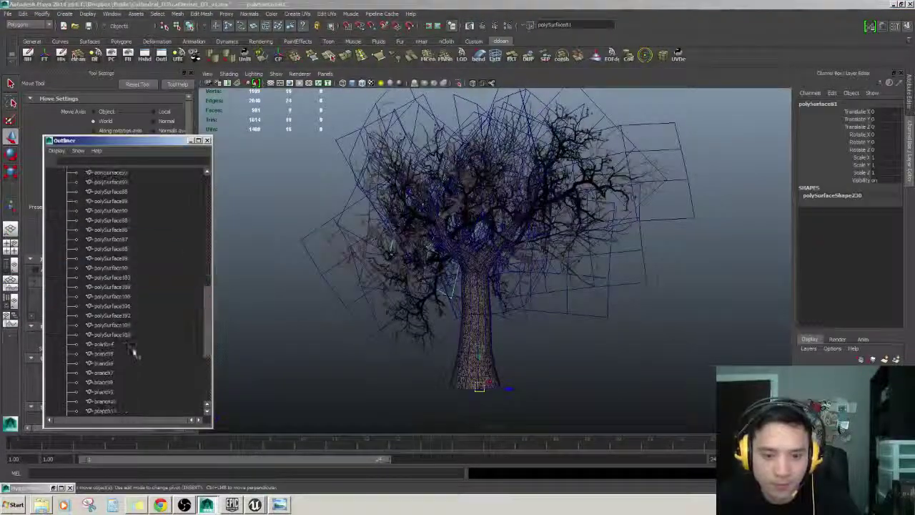
shift+click(132, 335)
key(ctrl+h)
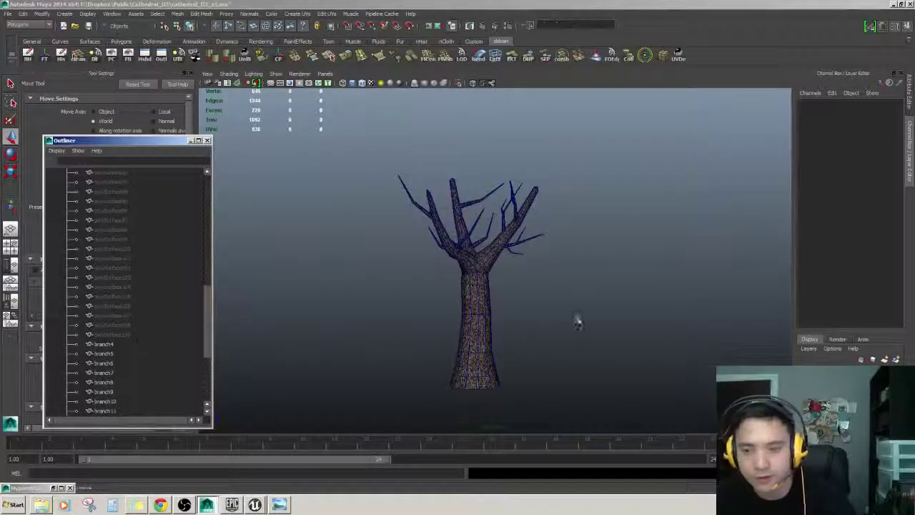
Examine the spacing of the modelled branches and twigs around the main limbs.
scroll(579, 300, up, 5)
alt+drag(611, 303, 501, 231)
click(554, 241)
mouse_move(554, 242)
alt+mouse_down()
mouse_move(571, 254)
mouse_move(537, 238)
alt+mouse_up()
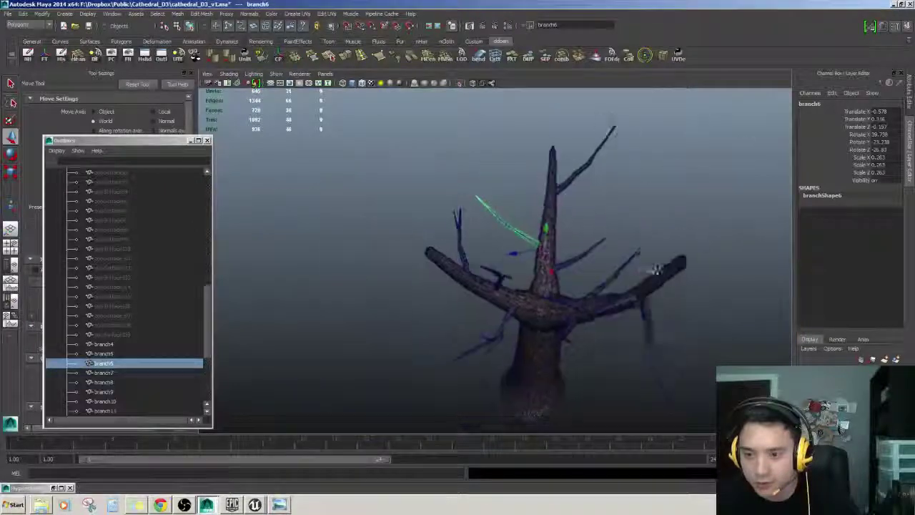
alt+drag(657, 270, 496, 200)
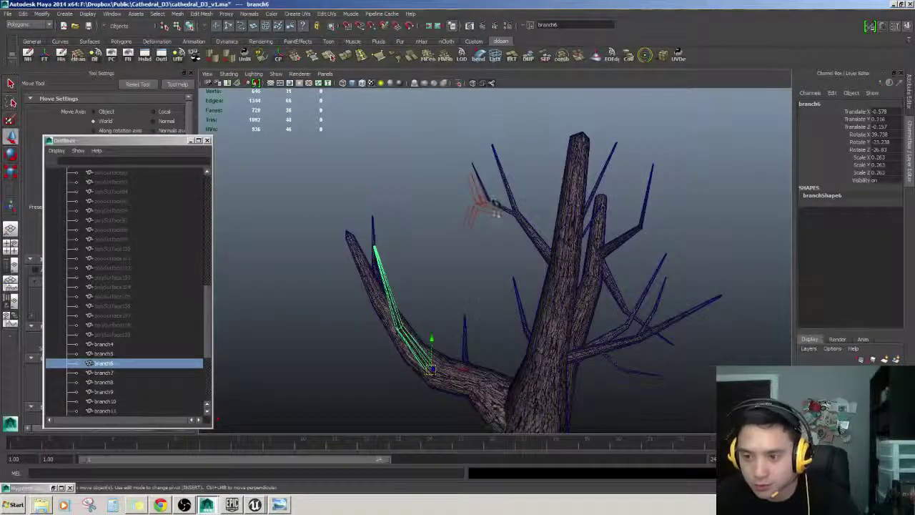
alt+drag(498, 234, 619, 341)
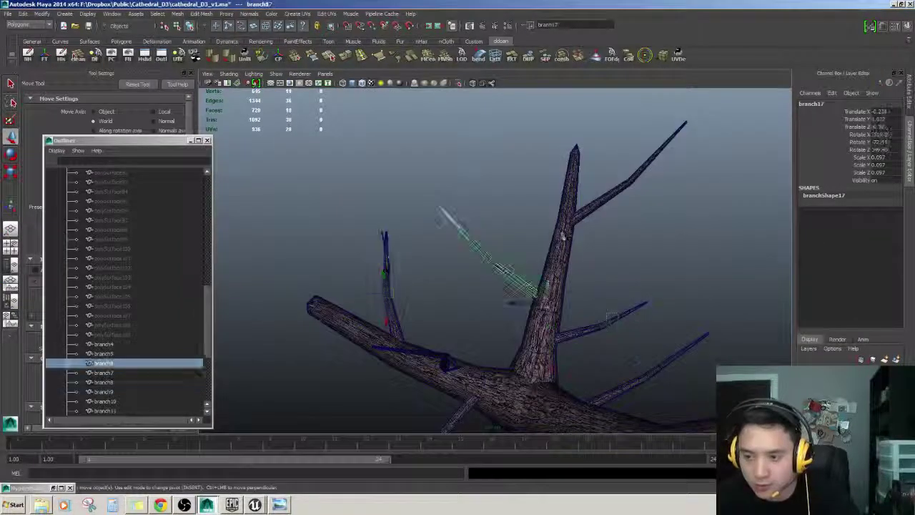
click(388, 290)
alt+drag(389, 291, 608, 286)
Select branch12 at the outer limb's upper bend, try rotating it downward, and delete it.
click(532, 244)
alt+drag(532, 243, 463, 247)
click(499, 278)
alt+drag(498, 278, 441, 216)
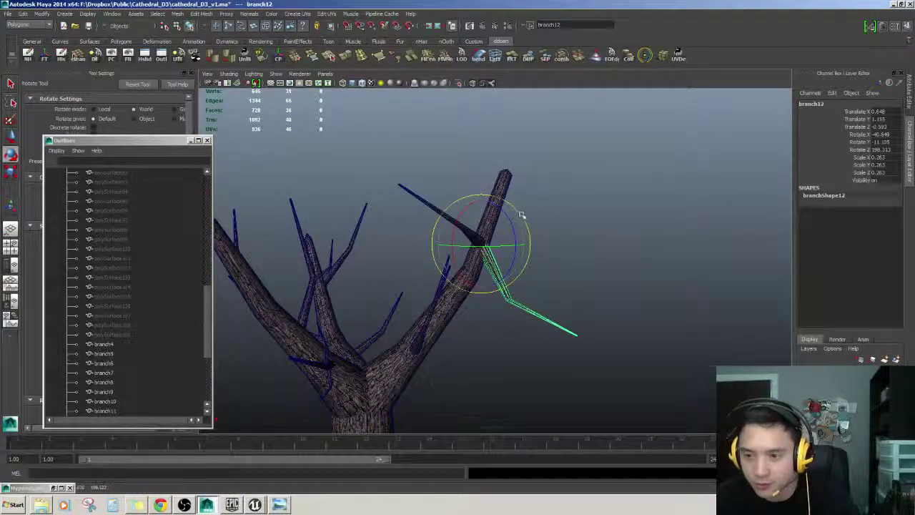
key(Delete)
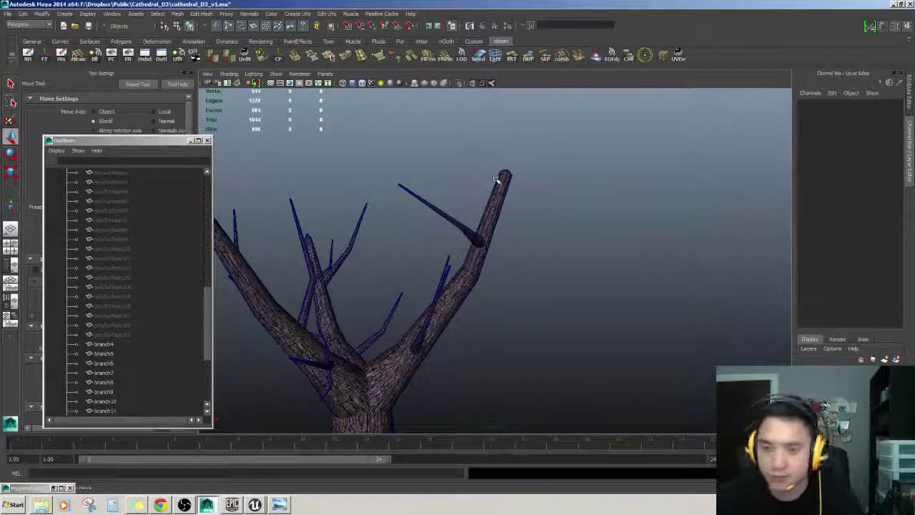
Rotate the overlapping branches low on the outer limb so they spread apart, with branch10 leaning outward.
alt+drag(504, 308, 527, 349)
click(445, 347)
alt+drag(444, 346, 485, 339)
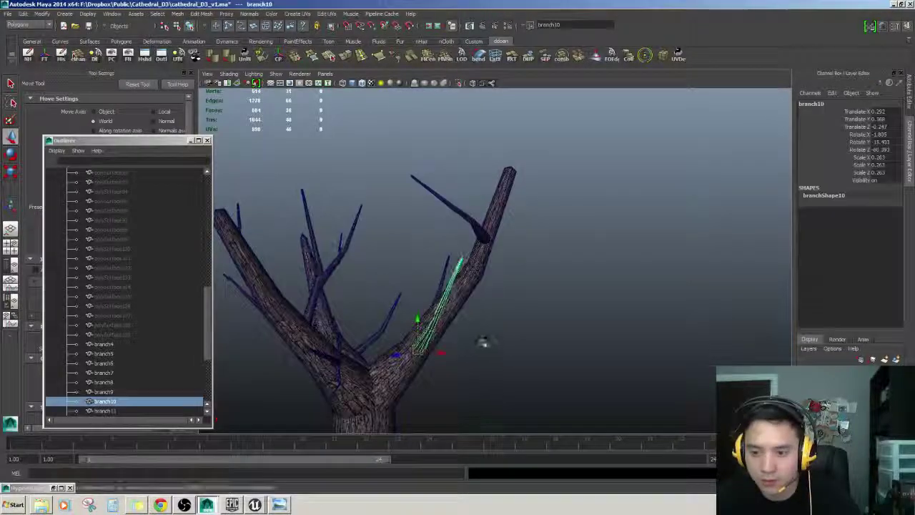
click(518, 306)
alt+drag(520, 293, 519, 234)
click(448, 277)
key(e)
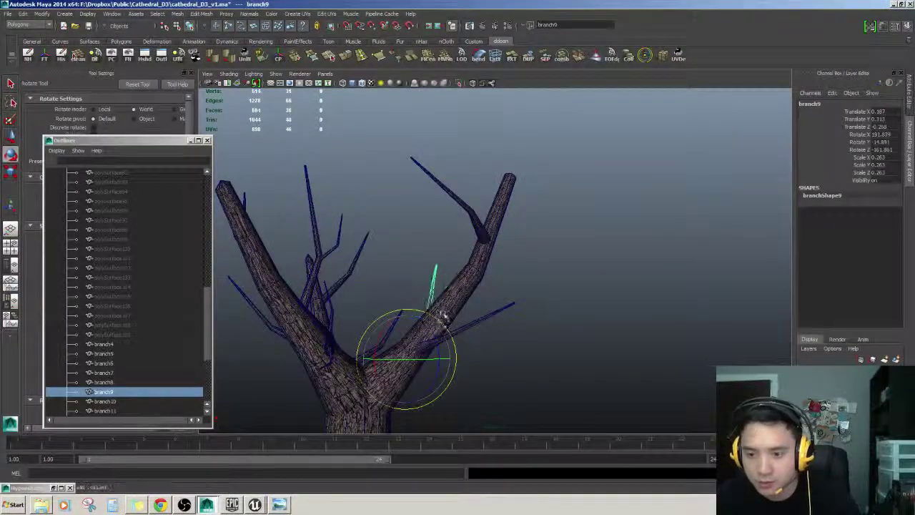
key(w)
Duplicate the small twig branch16 and move the copy to the opposite limb's branch at about -0.771, 0.551, 0.197.
alt+drag(438, 302, 643, 308)
click(534, 226)
alt+drag(534, 226, 430, 246)
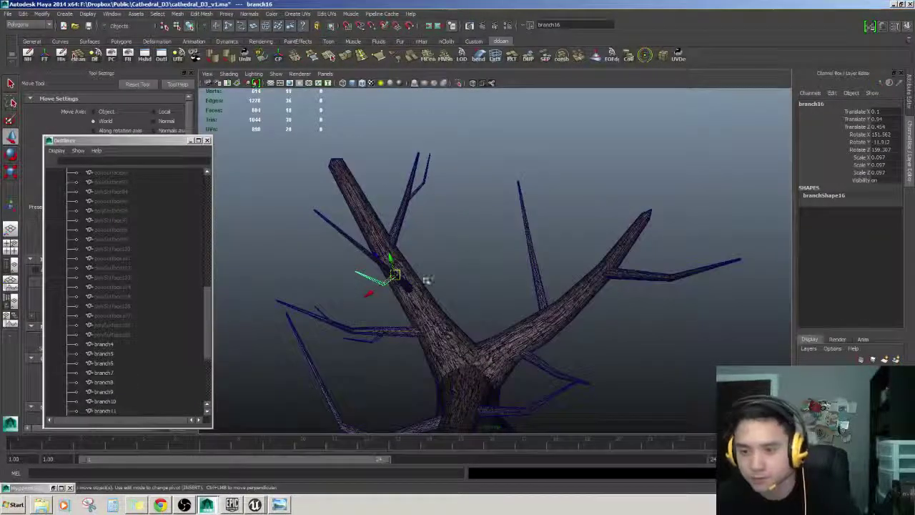
alt+drag(548, 275, 499, 269)
alt+right_drag(500, 269, 505, 297)
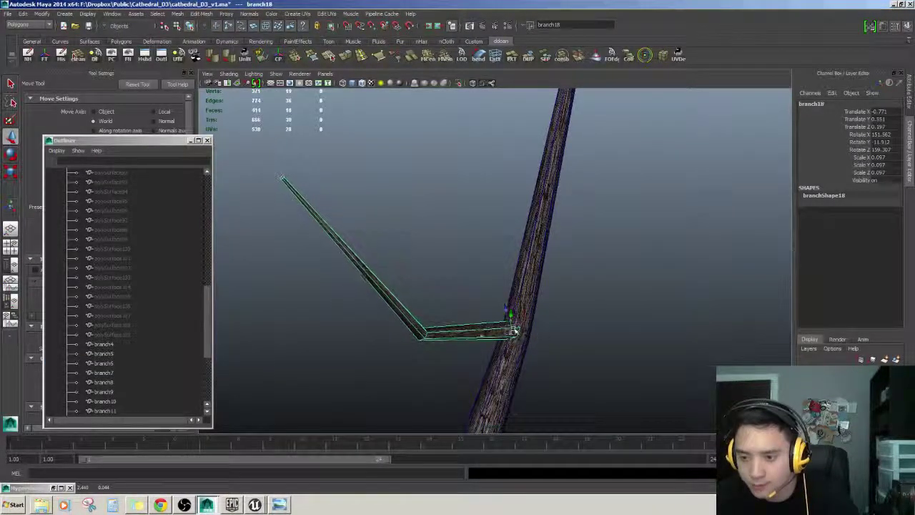
Duplicate the placed twig and rotate the new copy to about 147.2, -34.5, 230 so it leans to the other side.
alt+drag(514, 336, 477, 303)
key(e)
key(w)
alt+drag(477, 304, 510, 284)
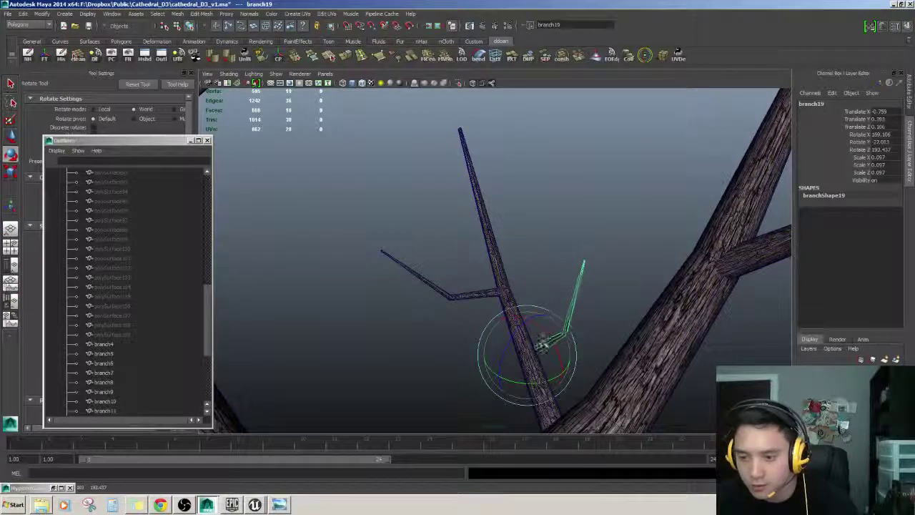
drag(549, 324, 547, 329)
key(w)
alt+drag(547, 329, 504, 300)
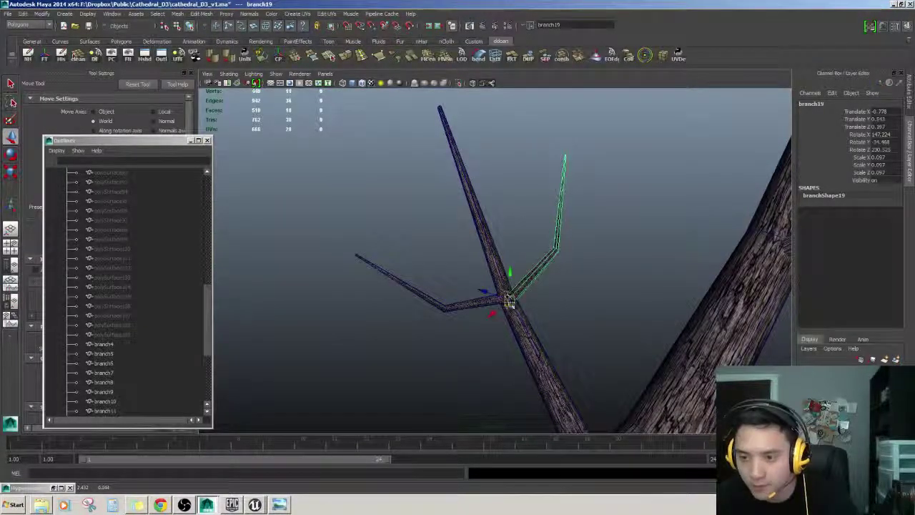
Move the new twig along its parent branch to about -0.803, 0.602, 0.259 so its base meets the bark.
drag(496, 253, 499, 243)
alt+drag(499, 242, 542, 272)
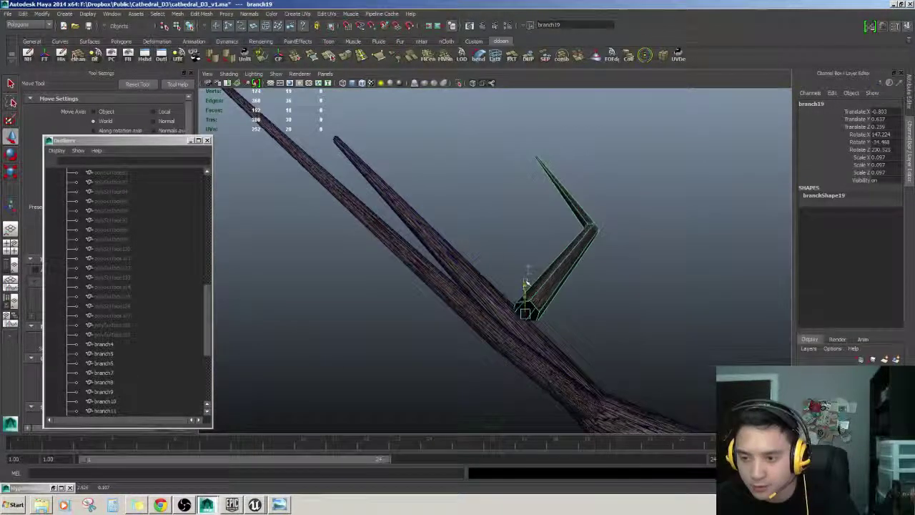
drag(525, 305, 527, 264)
scroll(470, 333, down, 5)
click(486, 336)
scroll(488, 319, down, 3)
click(513, 263)
scroll(514, 269, up, 6)
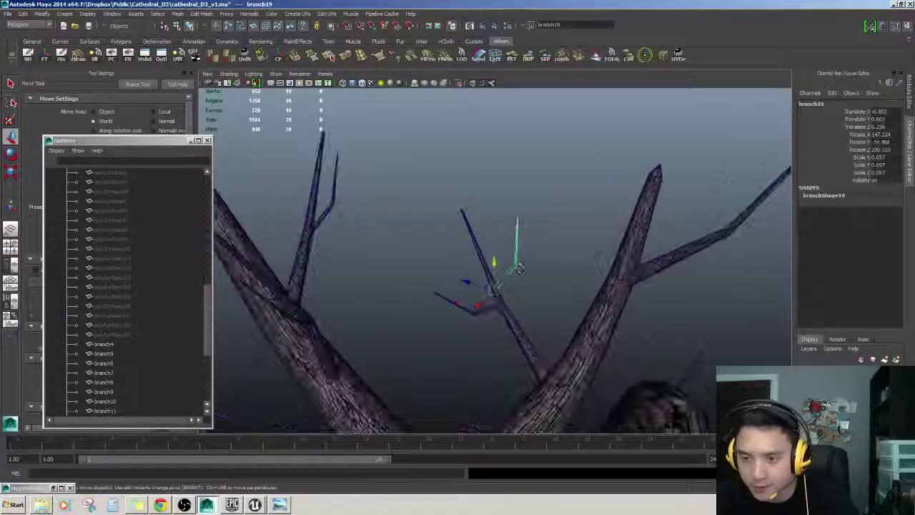
Move the middle vertices of twig branch19 to reshape its bend, and return to object selection.
right_drag(526, 252, 506, 252)
drag(508, 247, 549, 293)
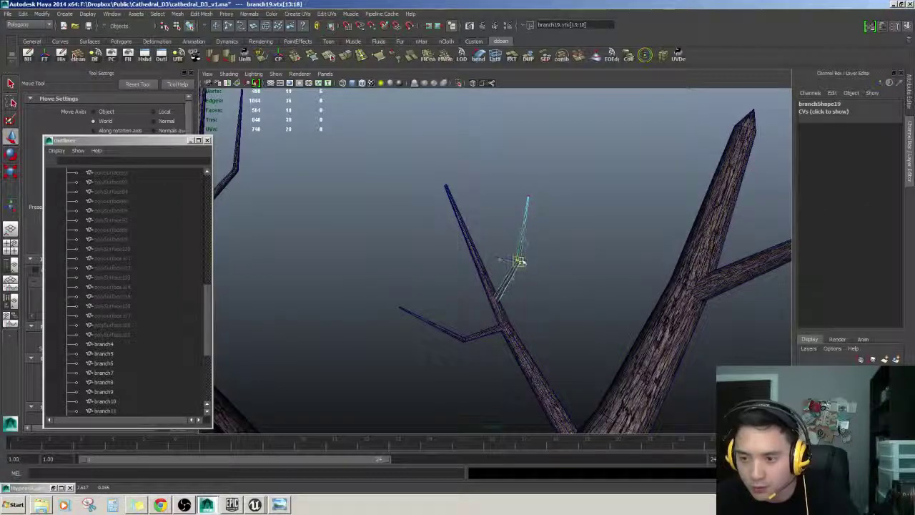
key(F8)
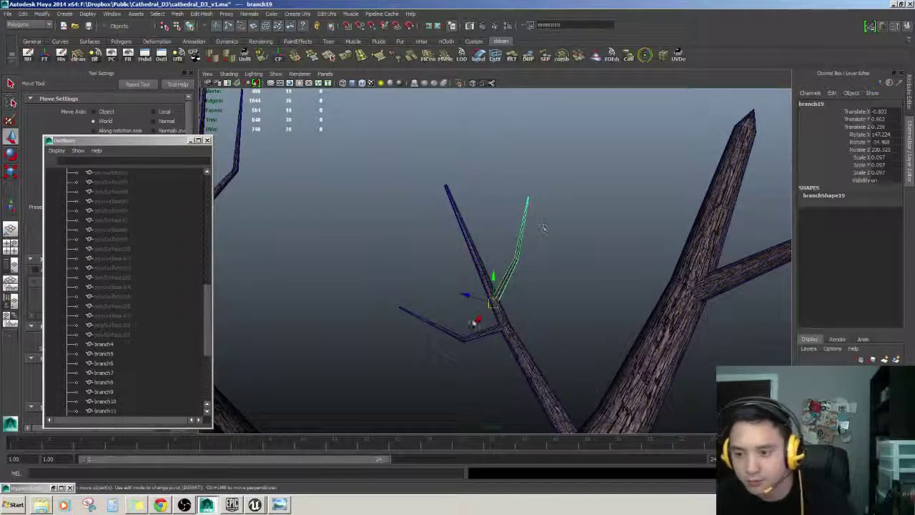
Rotate branch7 near the limb's tip to about 185.2, -36.1, -123 so it leans outward.
alt+drag(544, 227, 496, 305)
click(474, 293)
click(561, 205)
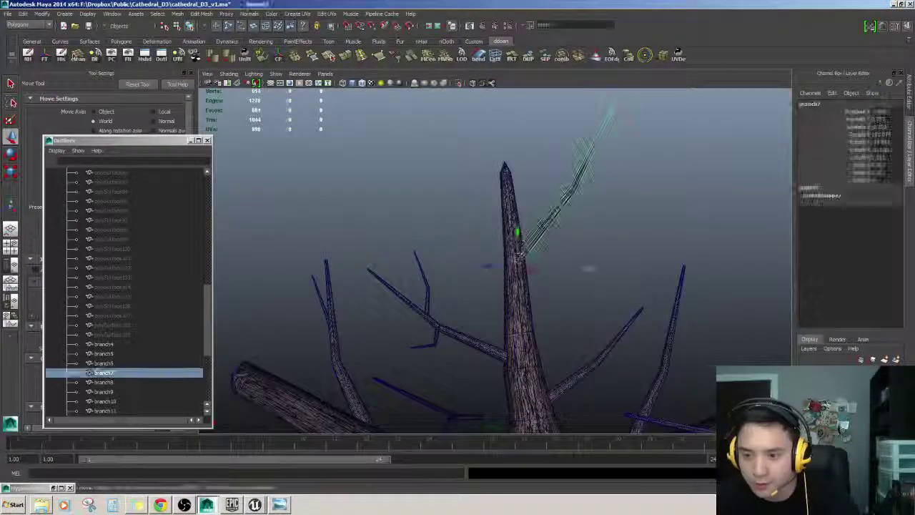
alt+drag(588, 268, 475, 213)
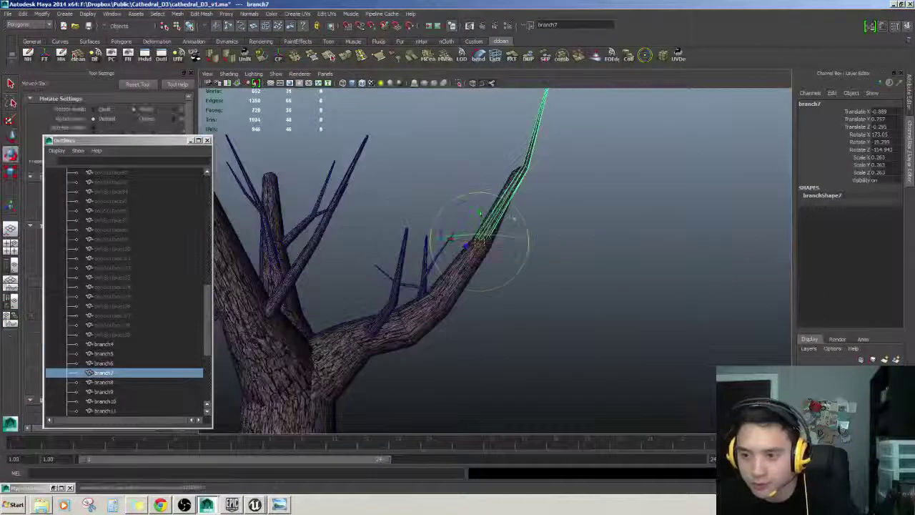
alt+drag(529, 223, 414, 266)
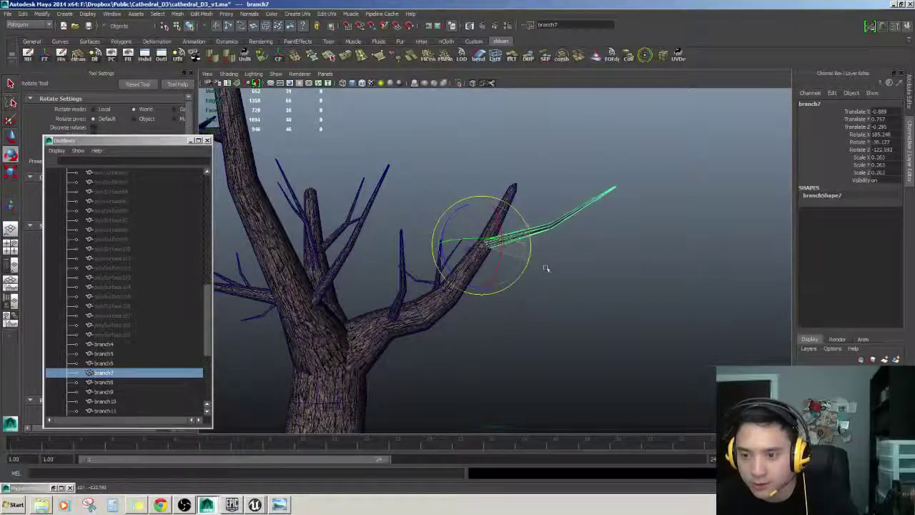
key(w)
click(600, 262)
Duplicate twig branch19 and move the copy to the bend of branch7 at about -1.212, 0.86, -0.607.
alt+drag(600, 262, 509, 286)
click(486, 208)
alt+drag(501, 178, 544, 237)
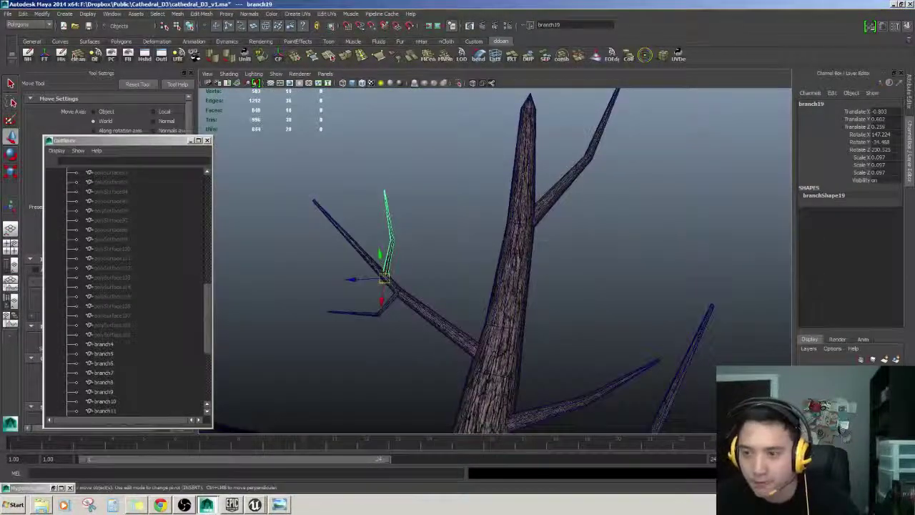
key(ctrl+d)
middle_click(593, 163)
alt+drag(595, 162, 611, 159)
alt+middle_drag(610, 159, 514, 301)
alt+right_drag(514, 301, 534, 322)
alt+drag(534, 322, 568, 278)
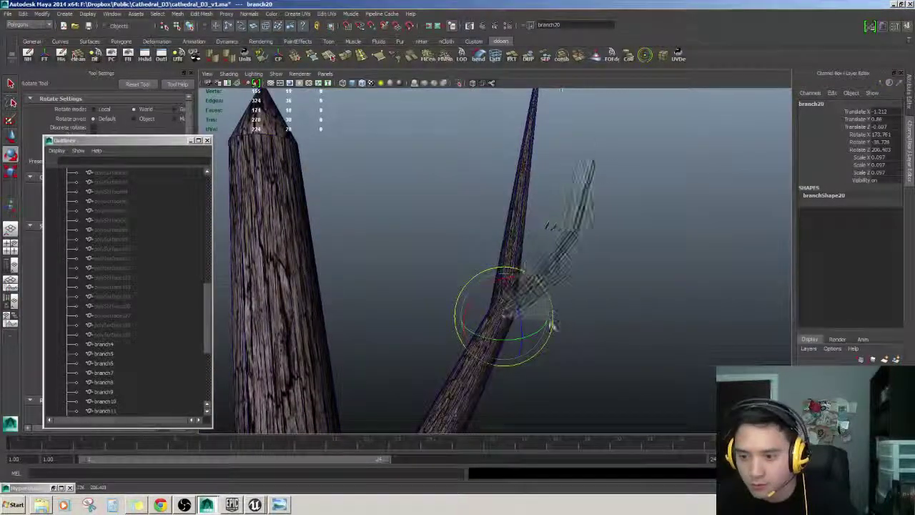
Rotate the copied twig to about 212.2, -27.7, 171.8 and nudge its base into the bark of branch7.
key(w)
alt+right_drag(521, 337, 536, 328)
alt+drag(536, 327, 605, 150)
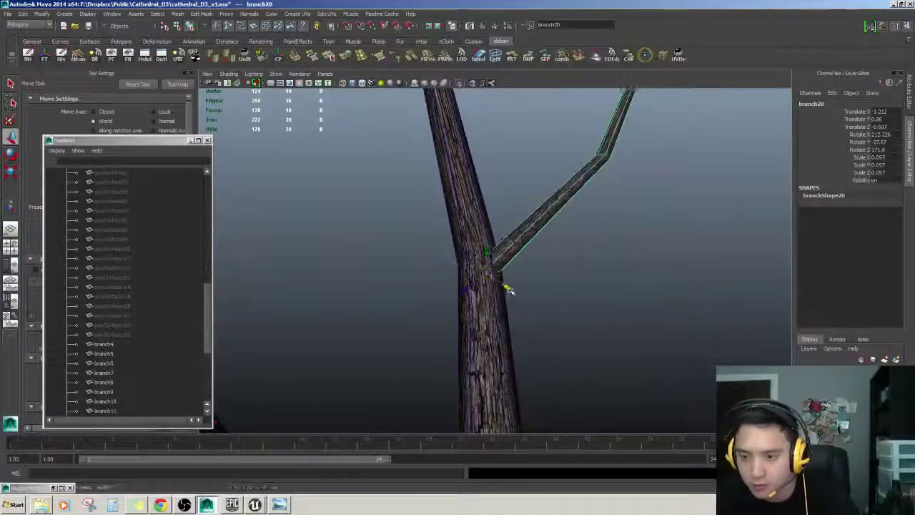
alt+drag(547, 286, 707, 194)
click(708, 194)
alt+right_drag(708, 194, 601, 311)
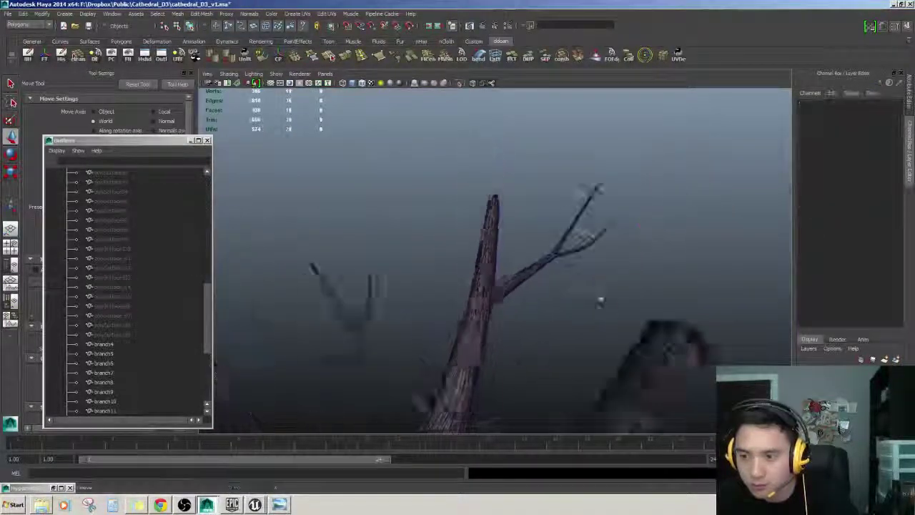
alt+drag(601, 310, 576, 278)
Duplicate twig branch20 and move the copy to the short lower branch at about -0.293, 0.442, -0.464.
click(574, 220)
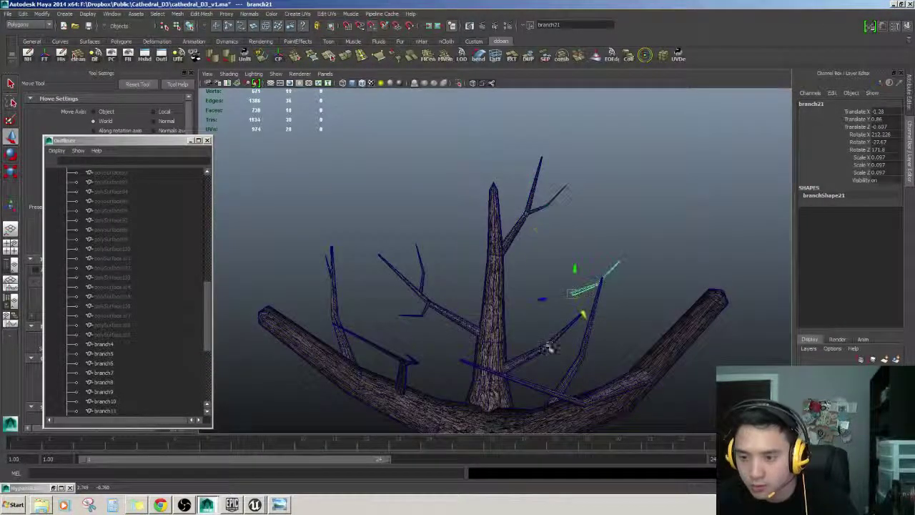
alt+right_drag(533, 352, 570, 324)
alt+drag(569, 324, 545, 325)
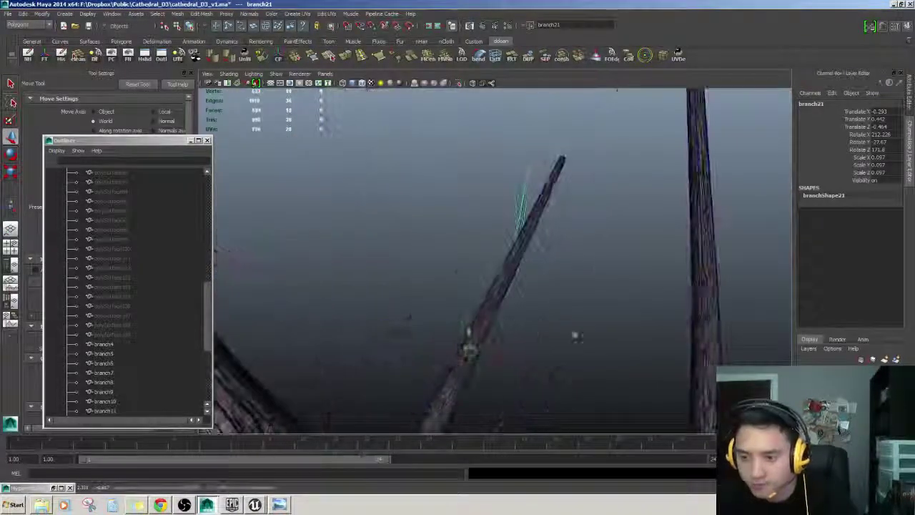
Rotate the new twig to the opposite side of its parent branch and seat its base at about -0.302, 0.427, -0.464.
key(e)
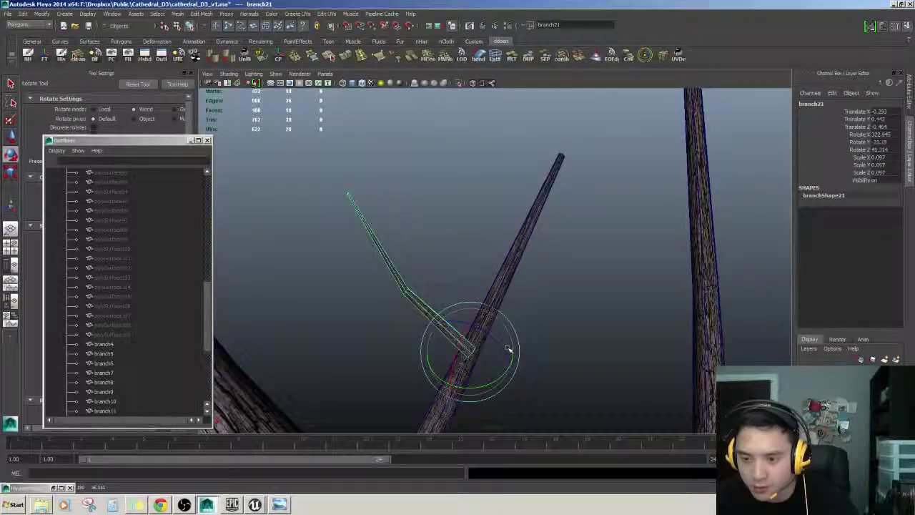
key(w)
alt+drag(509, 348, 532, 250)
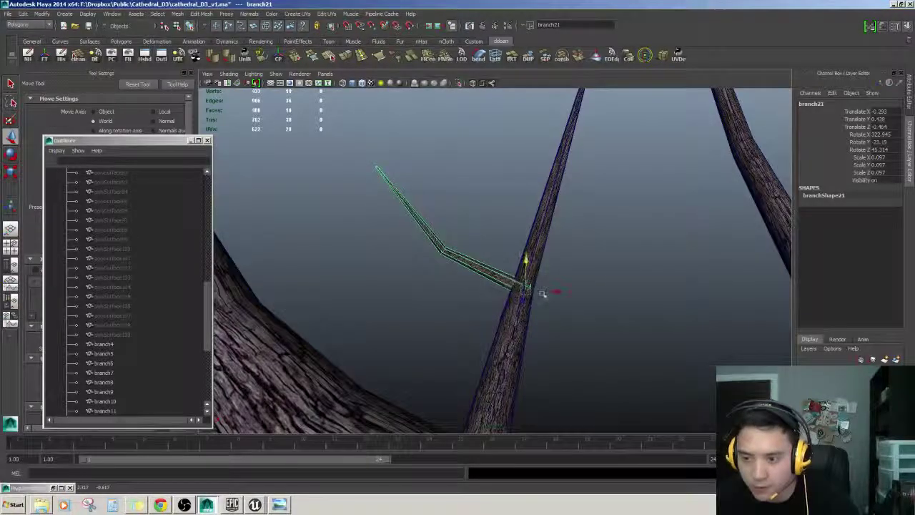
alt+drag(544, 291, 509, 315)
key(e)
key(w)
click(547, 316)
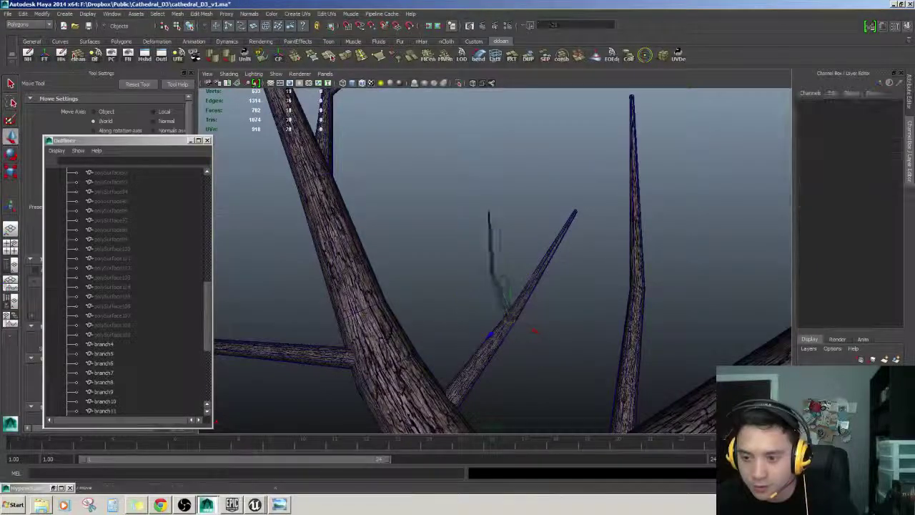
Rotate twig branch21 further so it clears the limb and points outward from its short parent branch.
scroll(501, 272, down, 5)
mouse_move(501, 272)
alt+mouse_down()
mouse_move(431, 197)
mouse_move(362, 174)
mouse_move(319, 183)
mouse_move(408, 205)
mouse_move(450, 260)
mouse_move(482, 279)
mouse_move(497, 268)
mouse_move(500, 282)
mouse_move(486, 269)
mouse_move(490, 287)
mouse_move(560, 309)
mouse_move(505, 264)
alt+mouse_up()
click(474, 276)
key(e)
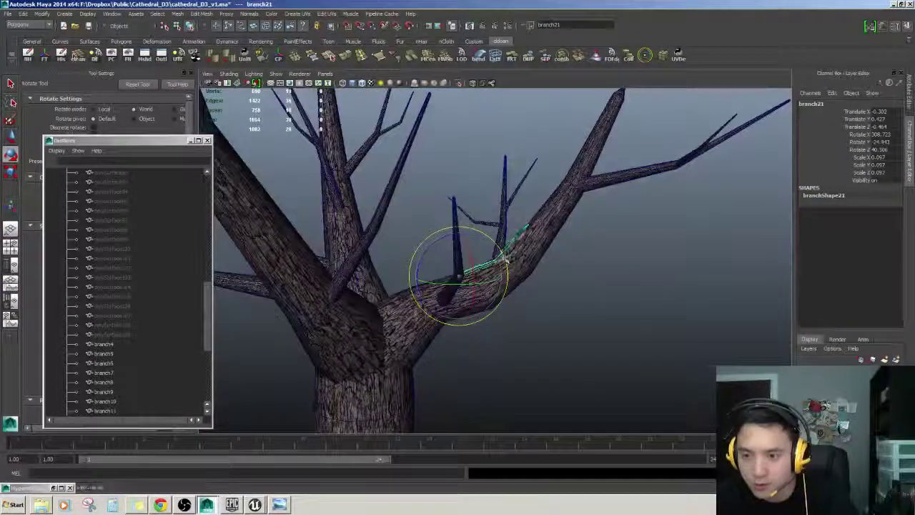
click(622, 268)
key(w)
scroll(622, 268, down, 3)
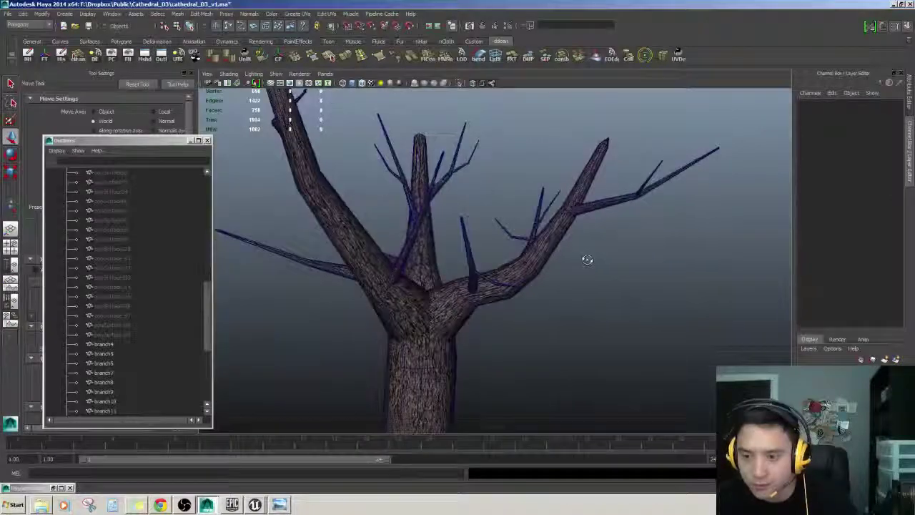
Rotate twig branch20 on the outer end of branch7 so it stands upright, undoing one mistaken change.
alt+drag(634, 246, 597, 149)
click(588, 200)
key(e)
click(597, 151)
key(ctrl+z)
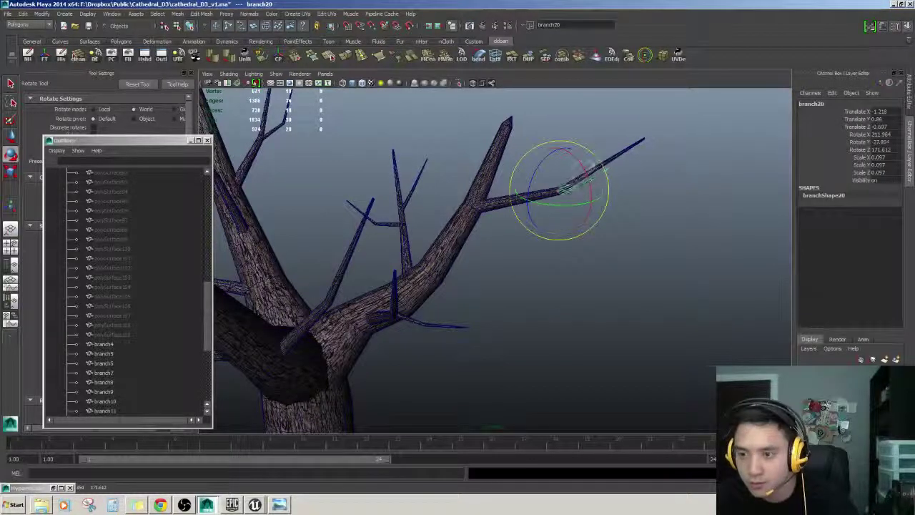
click(537, 185)
key(w)
scroll(537, 185, down, 3)
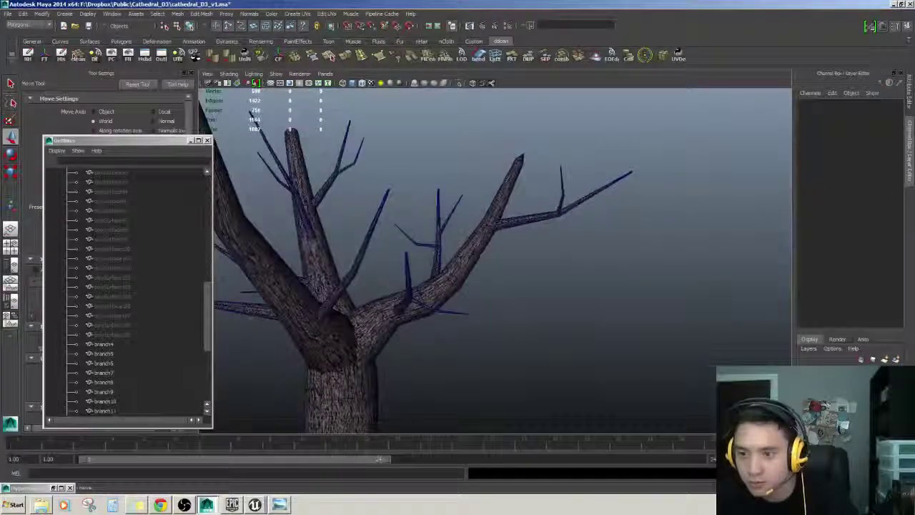
Duplicate a twig onto the long inner branch at about 0.032, 0.657, -0.56 and rotate it to about 159.7, -42.4, 116.7.
scroll(538, 184, down, 5)
alt+drag(521, 223, 367, 252)
alt+drag(474, 277, 531, 254)
click(501, 261)
alt+right_drag(549, 249, 559, 259)
alt+middle_drag(559, 259, 505, 270)
alt+right_drag(505, 270, 517, 266)
alt+drag(517, 266, 564, 267)
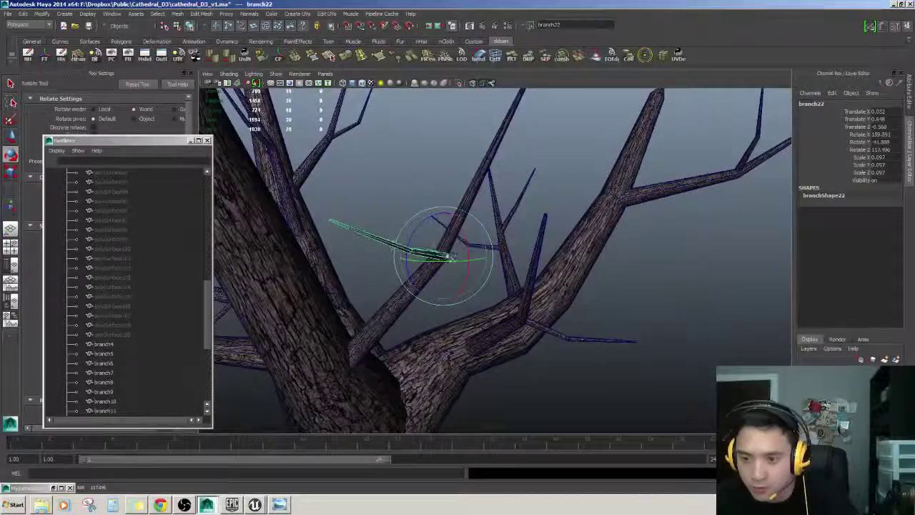
alt+drag(495, 270, 543, 306)
key(w)
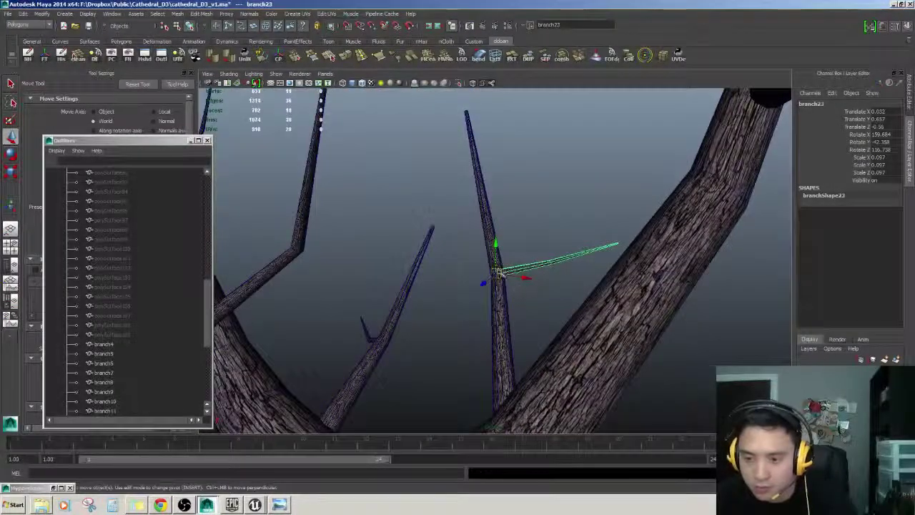
Move the twig copy branch23 down the same parent branch to about 0.083, 0.541, -0.469.
alt+drag(498, 350, 524, 357)
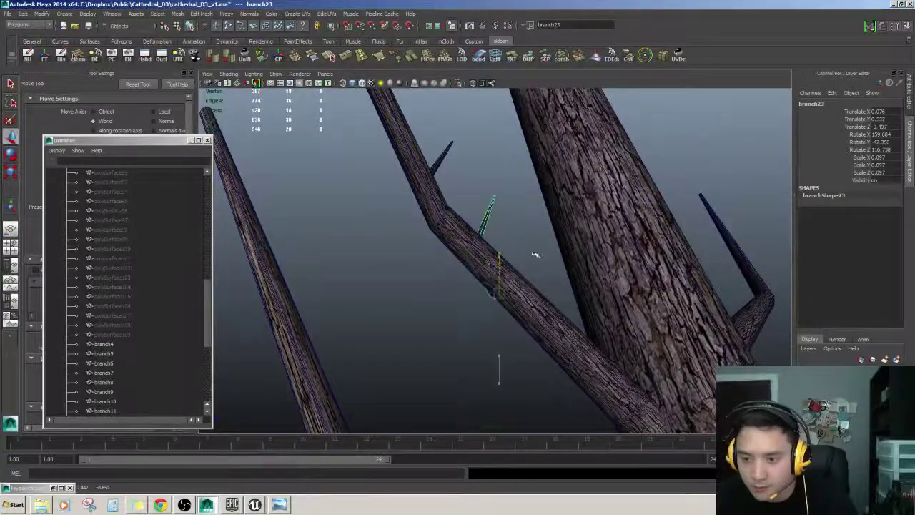
alt+drag(533, 246, 504, 266)
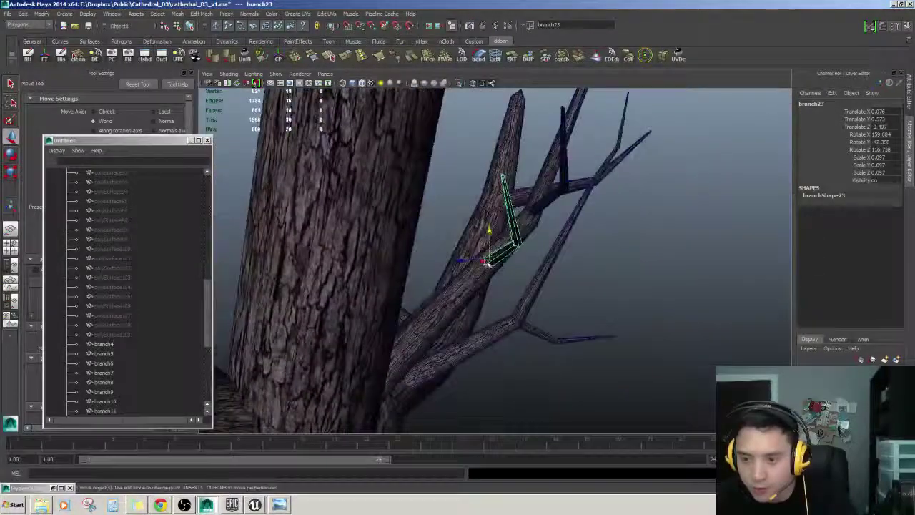
alt+drag(471, 280, 592, 341)
Rotate twig branch23 to about 62.4, -65.2, 353 so it points to the other side of its parent branch.
key(e)
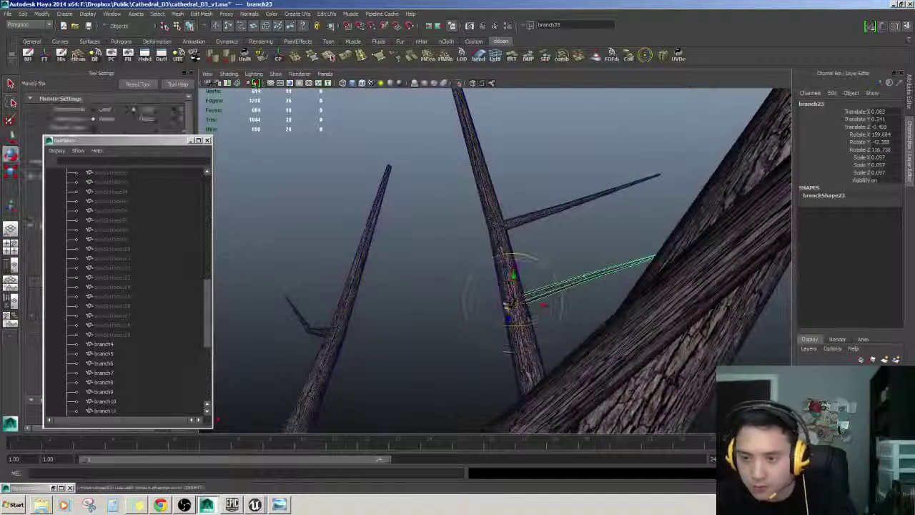
click(542, 260)
click(571, 285)
click(505, 246)
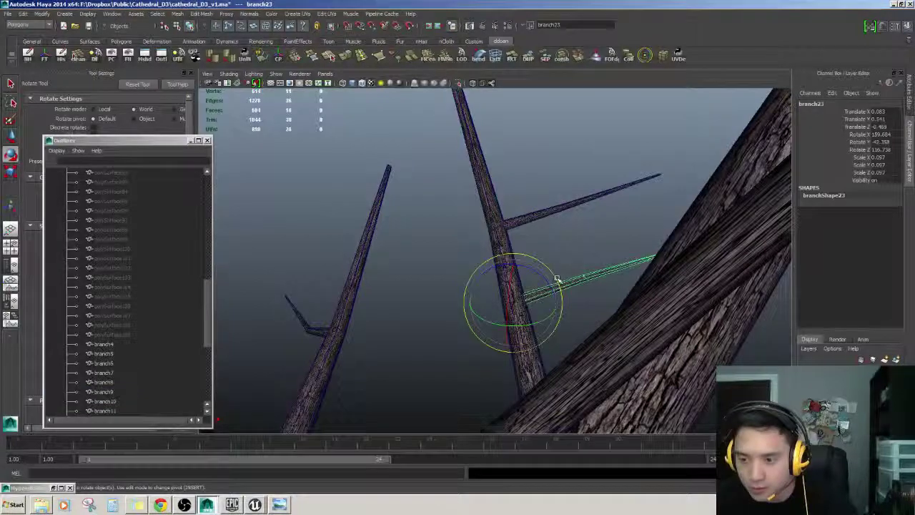
drag(406, 301, 405, 307)
Move twig branch23 farther down its parent branch to about 0.108, 0.48, -0.434 so its base meets the bark.
key(w)
alt+drag(444, 301, 532, 258)
alt+drag(555, 281, 520, 319)
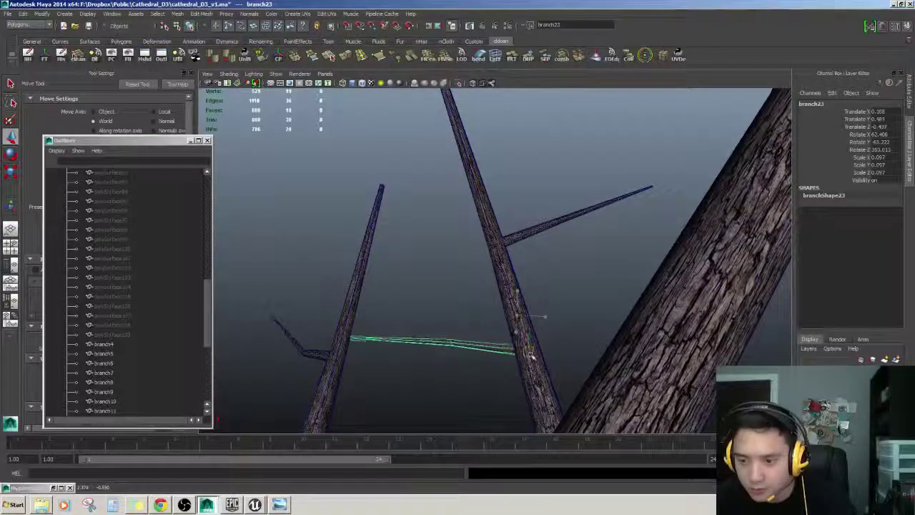
alt+drag(531, 355, 538, 309)
Rotate twig branch23 to about -23.1, -28.1, 420 and shift its base to about 0.114, 0.48, -0.417.
key(e)
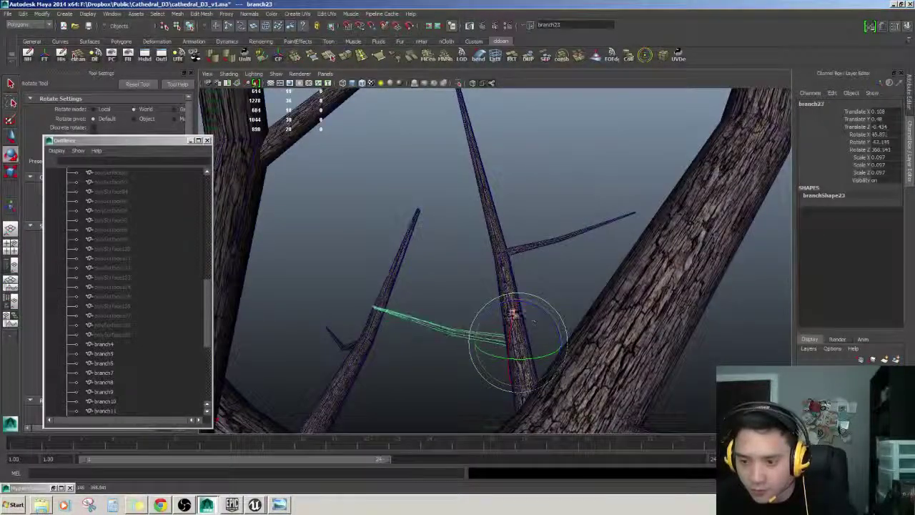
alt+drag(534, 313, 627, 276)
key(w)
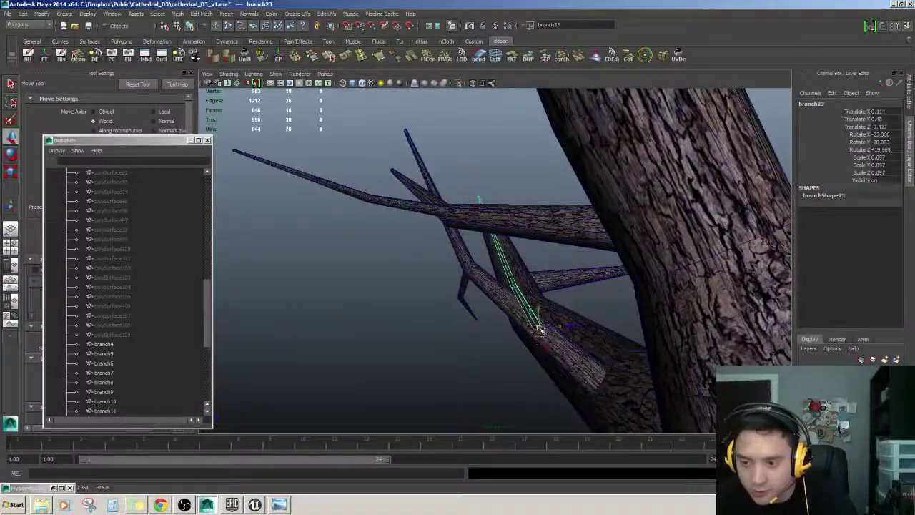
alt+drag(533, 332, 535, 363)
Refine the rotation of twig branch23 to about -18.8 in X and 410.8 in Z.
click(480, 306)
click(494, 332)
key(e)
key(w)
click(541, 299)
click(441, 330)
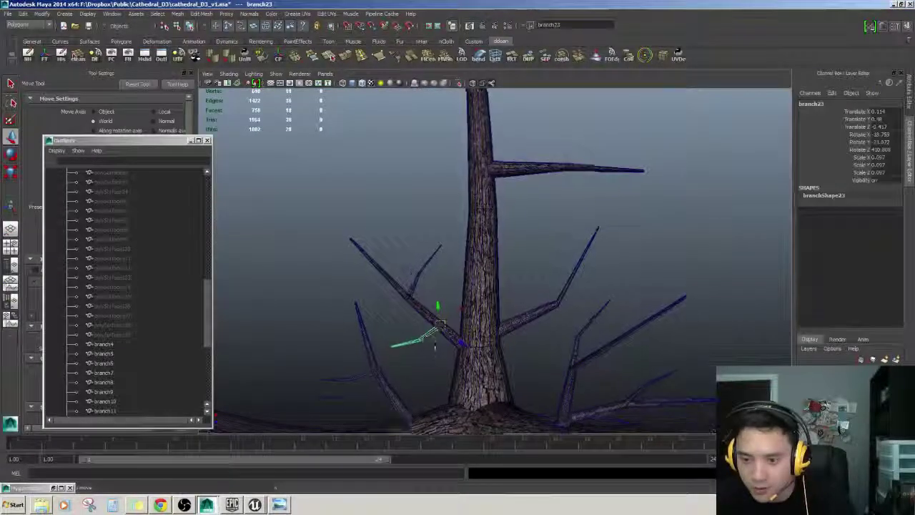
alt+drag(441, 330, 532, 361)
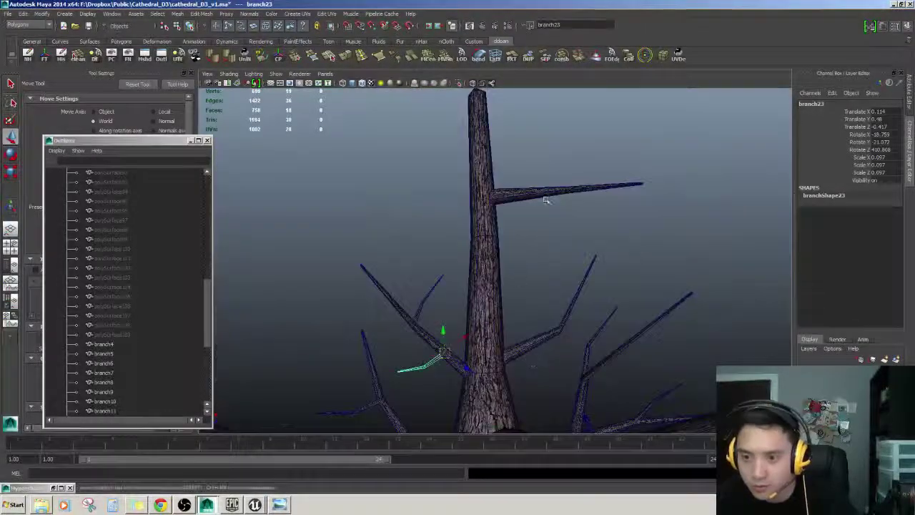
Duplicate twig branch23 and place the copy near the bend of high branch11 at about 0.797, 1.274, -0.197.
alt+right_drag(573, 197, 590, 236)
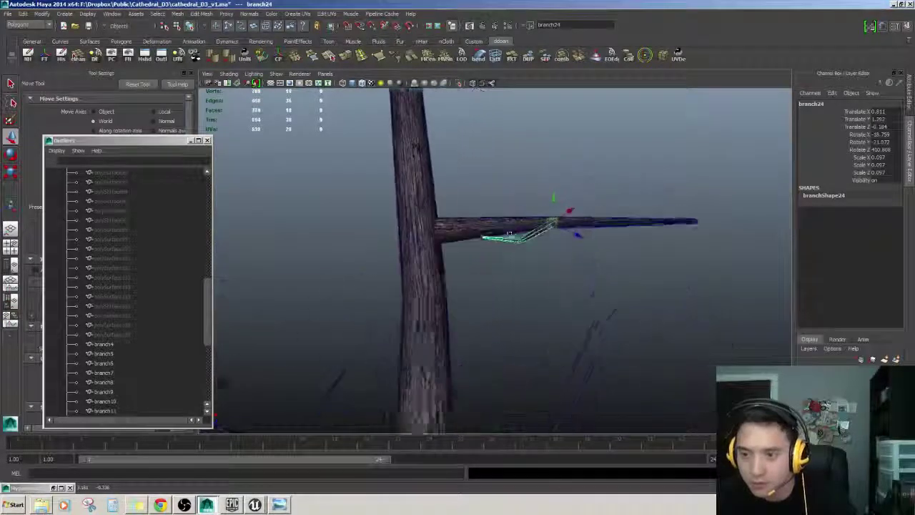
alt+drag(589, 236, 599, 300)
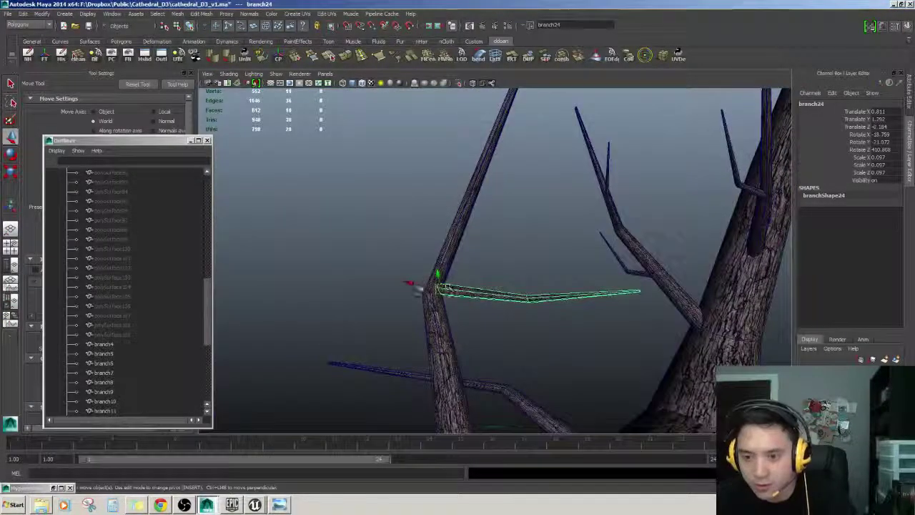
alt+drag(494, 284, 445, 321)
click(468, 312)
click(486, 261)
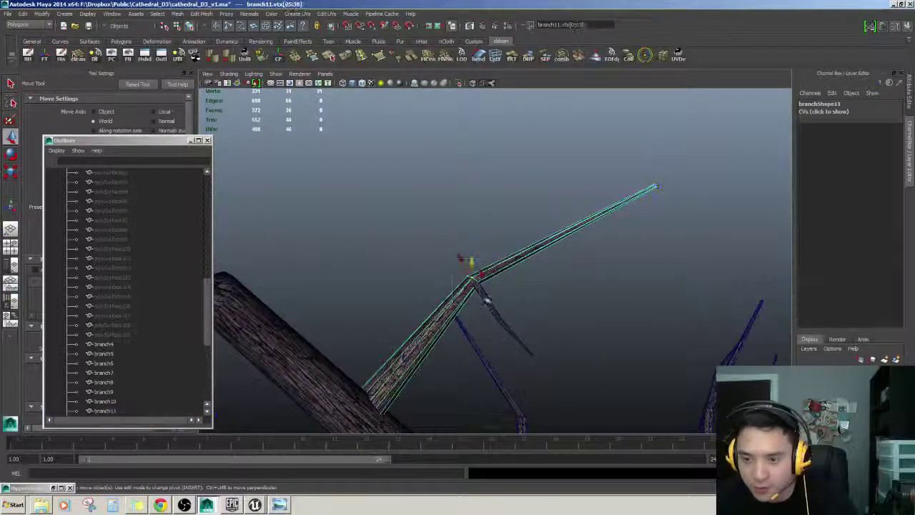
click(498, 328)
scroll(488, 323, up, 3)
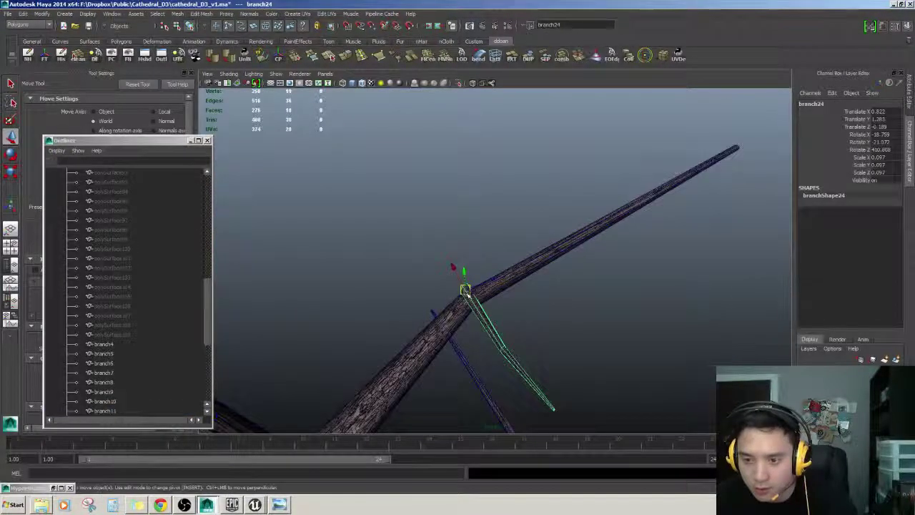
alt+drag(477, 303, 523, 277)
Rotate twig branch24 to about -27.7, 27.9, 314.2 so it rises upward from branch11, and adjust its position.
click(565, 318)
click(521, 236)
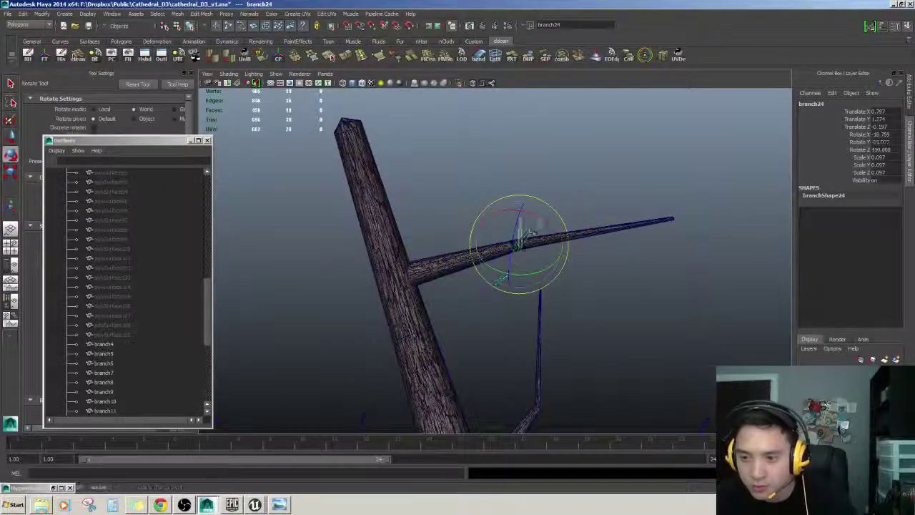
key(w)
drag(542, 213, 519, 168)
Duplicate twig branch24 and move the copy to the bend of lower branch10 at about 0.716, 0.435, -0.082.
click(574, 294)
click(497, 158)
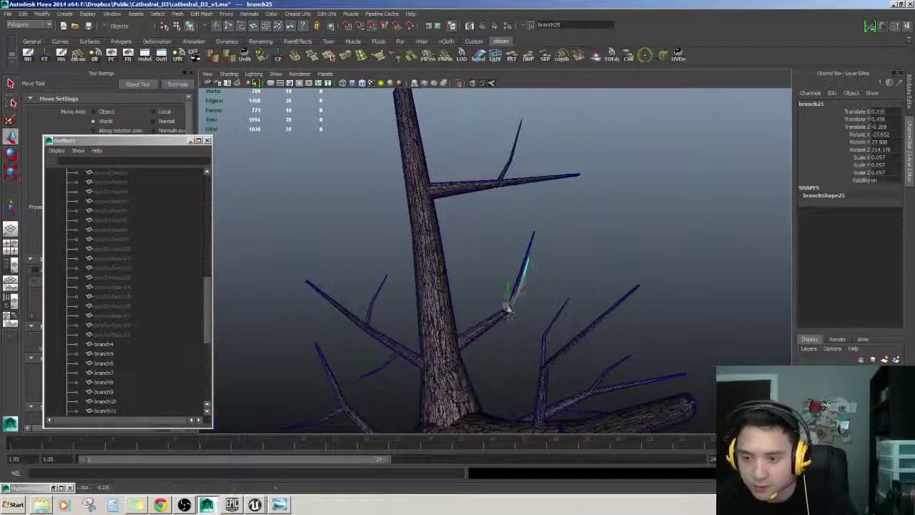
alt+right_drag(508, 312, 551, 325)
alt+drag(551, 324, 576, 315)
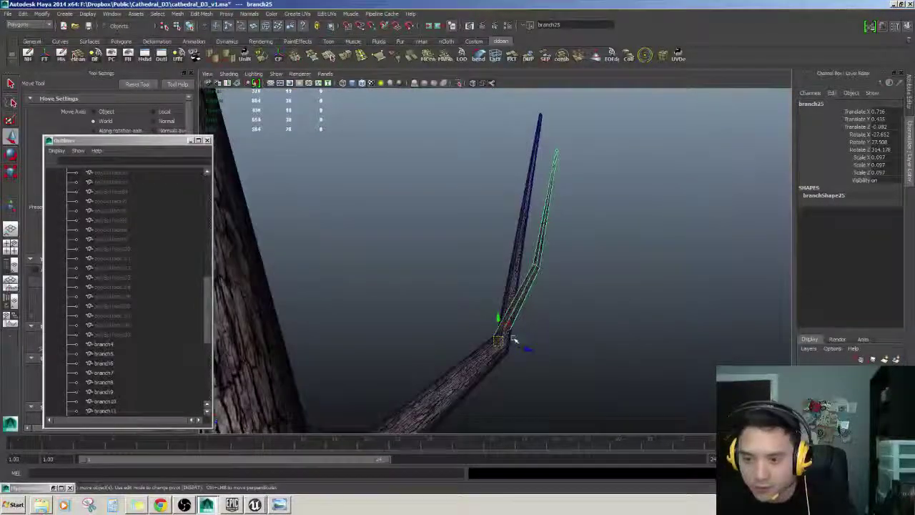
key(e)
key(w)
alt+drag(478, 331, 498, 360)
click(614, 348)
alt+drag(615, 347, 535, 256)
Move the tip vertices of branch10 so that its outer half bends outward and downward.
click(545, 263)
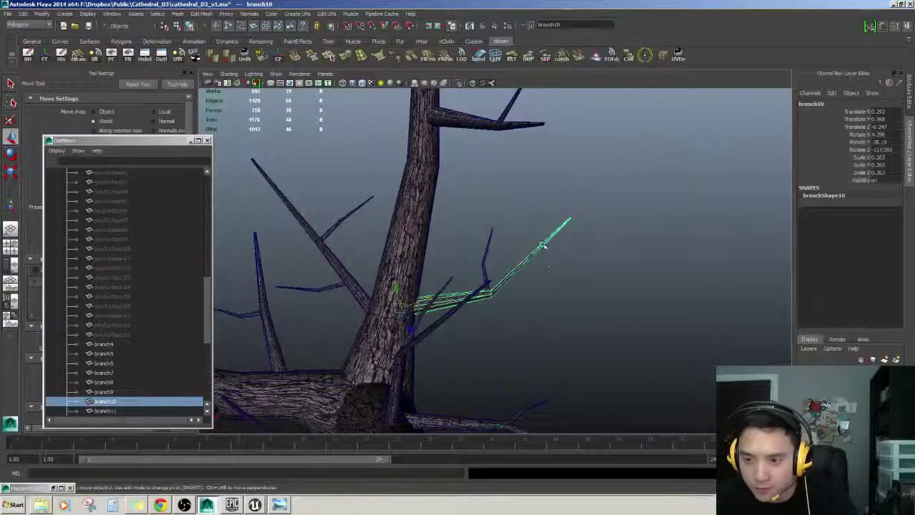
right_drag(542, 245, 516, 245)
drag(548, 191, 482, 256)
scroll(490, 239, down, 4)
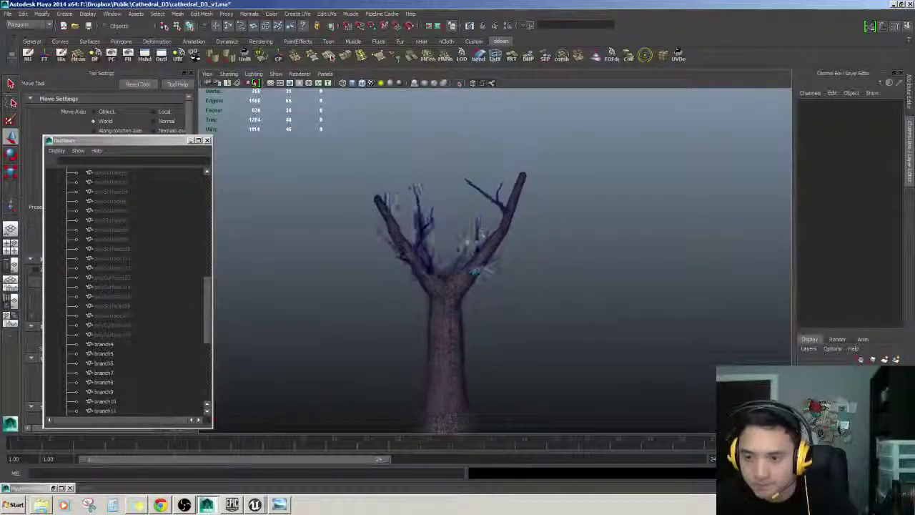
scroll(481, 234, up, 4)
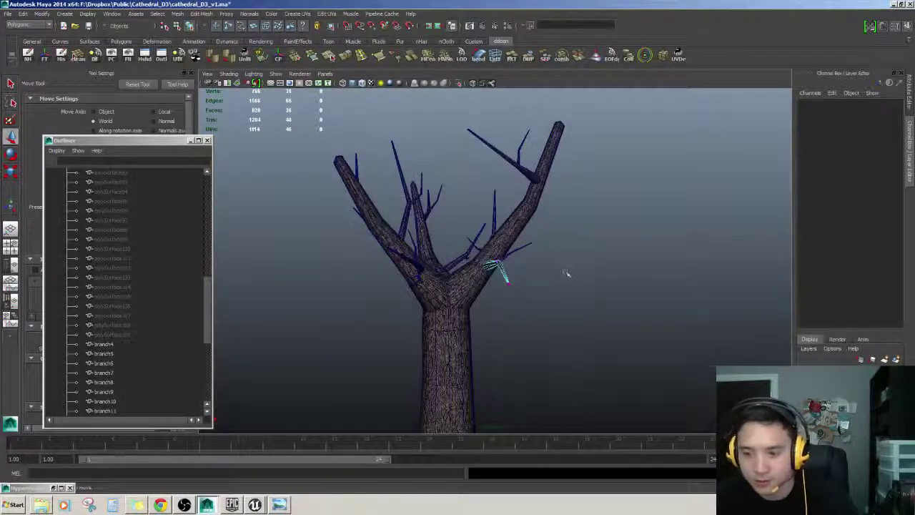
key(F8)
click(571, 270)
Rotate twig branch25 to about -85.3, -80.3, 361.1 so it rises outward above branch10.
alt+drag(571, 270, 542, 281)
scroll(551, 282, up, 5)
click(562, 283)
shift+click(537, 194)
alt+drag(537, 194, 359, 131)
click(504, 182)
scroll(359, 131, down, 5)
mouse_move(490, 253)
alt+mouse_down()
mouse_move(448, 264)
mouse_move(535, 255)
mouse_move(509, 249)
mouse_move(536, 251)
mouse_move(488, 257)
alt+mouse_up()
click(510, 248)
click(483, 263)
click(510, 248)
scroll(507, 260, up, 3)
key(e)
click(549, 227)
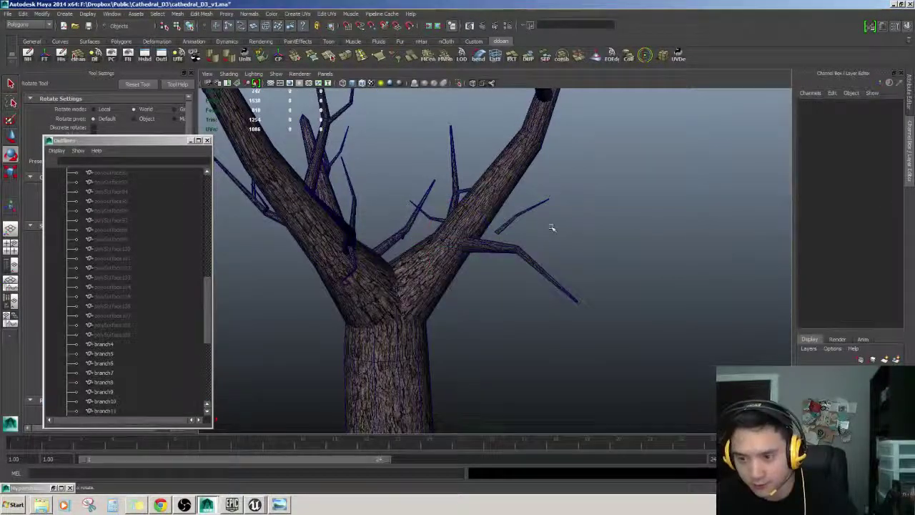
Move the base of twig branch25 into the bend of branch10 at about 0.735, 0.339, -0.164.
click(526, 206)
key(w)
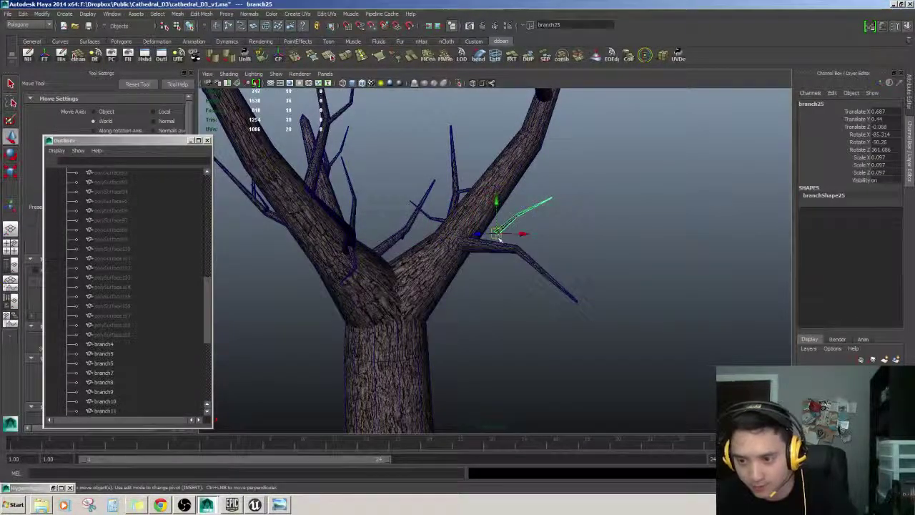
drag(514, 246, 512, 250)
alt+drag(512, 249, 556, 252)
alt+middle_drag(556, 252, 517, 268)
scroll(517, 264, up, 5)
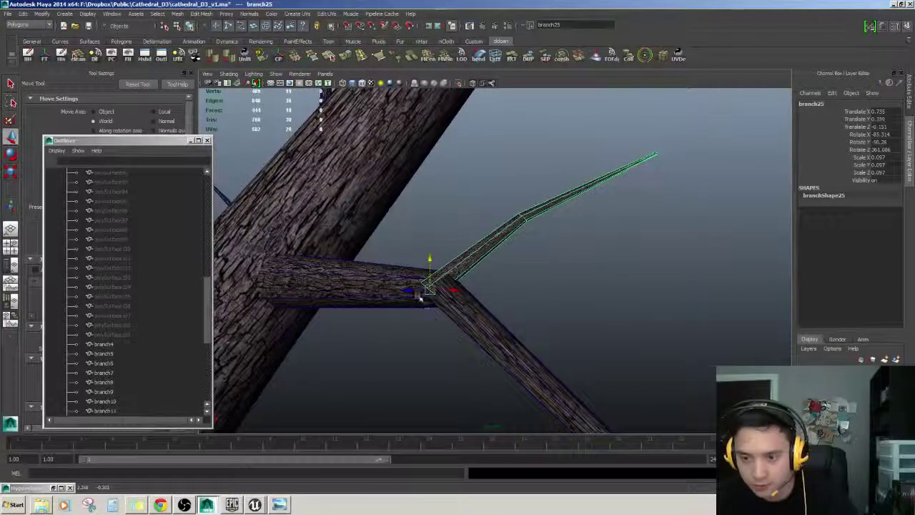
alt+drag(421, 290, 508, 308)
click(633, 271)
Examine the overall silhouette and branch distribution of the bare tree from a distance.
scroll(572, 279, down, 4)
click(498, 288)
scroll(512, 297, down, 3)
click(507, 295)
scroll(500, 293, down, 3)
scroll(451, 289, down, 3)
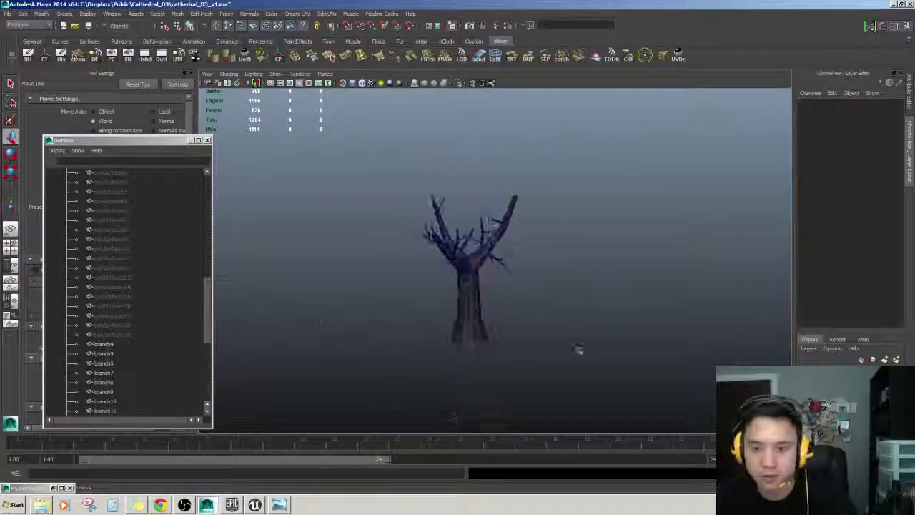
drag(586, 348, 594, 327)
scroll(607, 369, up, 3)
click(594, 327)
Unhide the hidden twig-card meshes in Tree_Dead_01, from polySurface81 through the last polySurface.
click(114, 334)
scroll(118, 336, up, 10)
shift+click(129, 295)
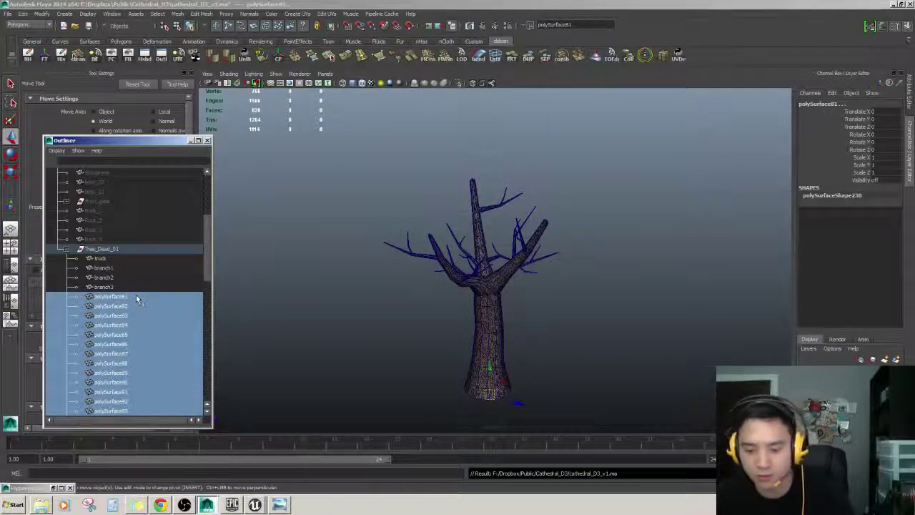
key(shift+h)
click(668, 374)
Inspect the full tree with its twig cards from several sides and distances.
scroll(629, 370, up, 5)
mouse_move(589, 369)
alt+mouse_down()
mouse_move(570, 357)
mouse_move(570, 331)
mouse_move(602, 365)
alt+mouse_up()
scroll(602, 364, down, 5)
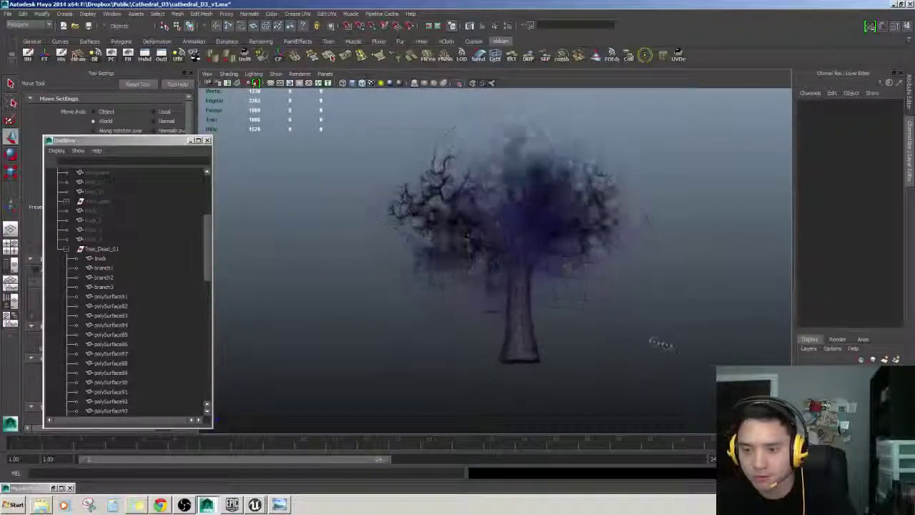
scroll(568, 323, up, 8)
click(522, 316)
mouse_move(523, 316)
alt+mouse_down()
mouse_move(519, 306)
mouse_move(525, 333)
alt+mouse_up()
scroll(524, 333, down, 4)
click(599, 337)
alt+drag(598, 337, 500, 343)
scroll(495, 350, down, 3)
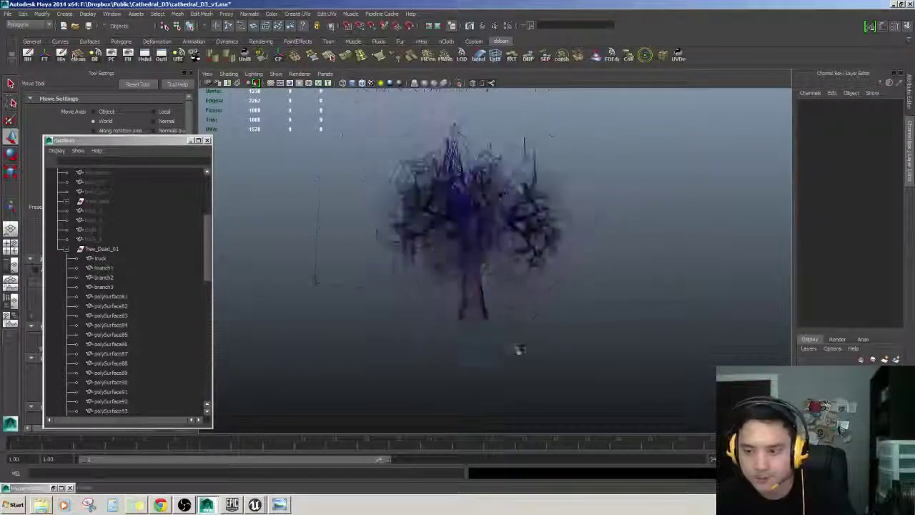
scroll(485, 349, up, 4)
scroll(485, 349, down, 5)
Check the Tree_Dead_01 group and its contents within the Cathedral_Exterior hierarchy.
click(96, 248)
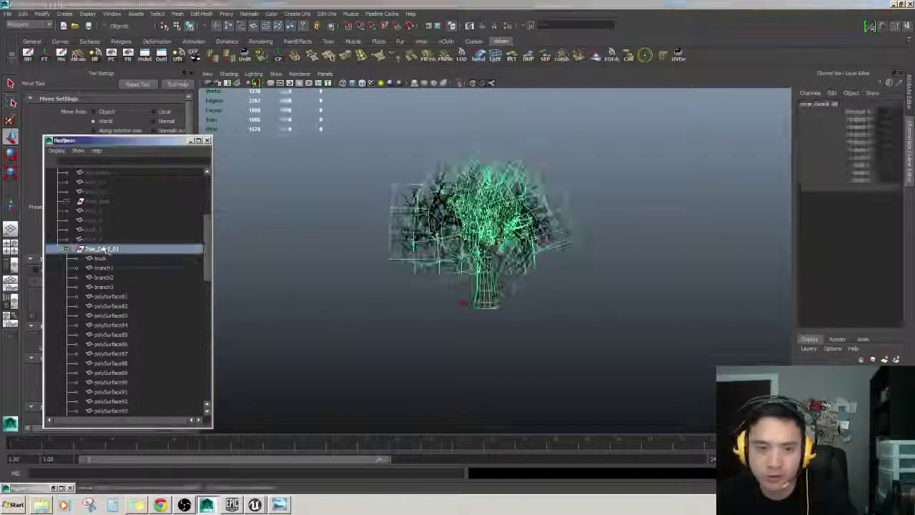
drag(99, 242, 97, 248)
click(67, 249)
ctrl+click(107, 325)
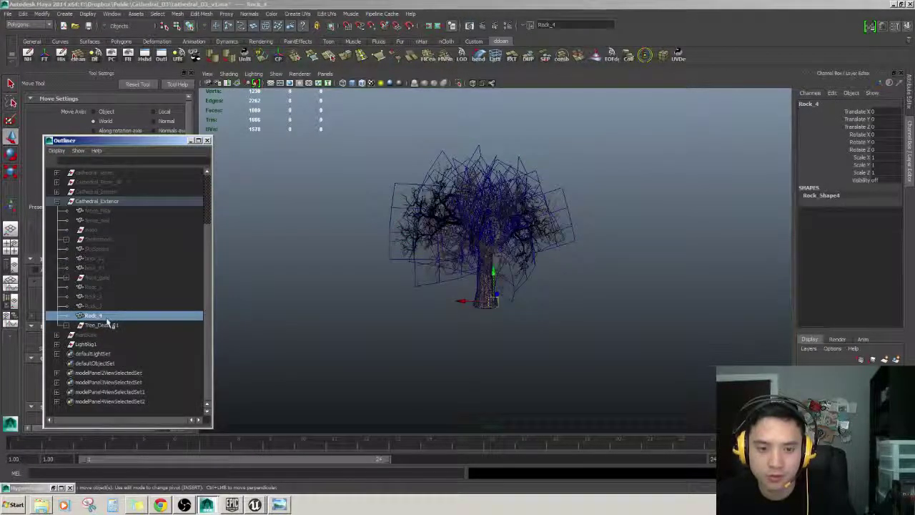
click(107, 326)
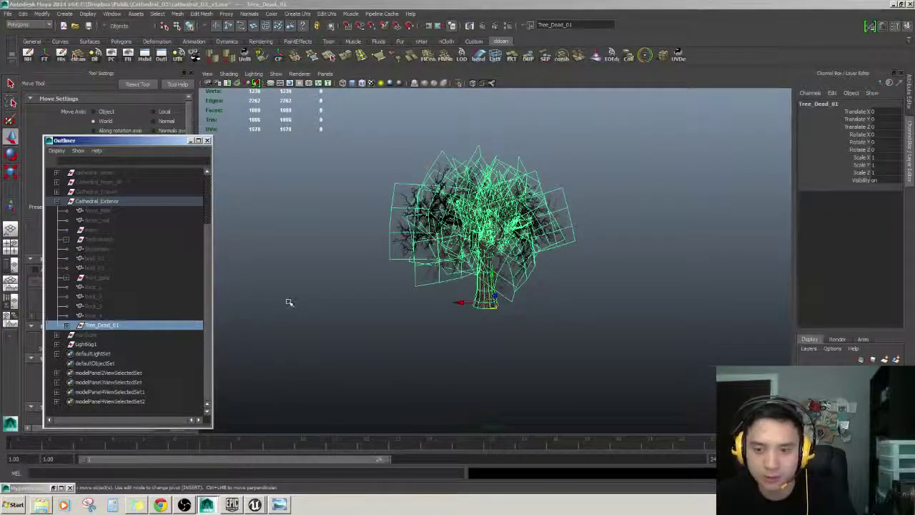
click(65, 324)
scroll(127, 329, down, 5)
scroll(127, 329, up, 3)
scroll(126, 333, up, 5)
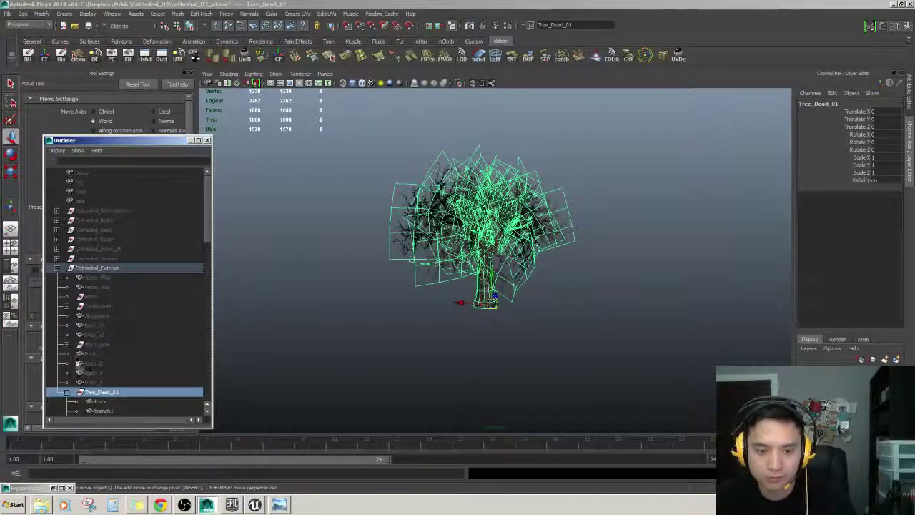
Select every mesh in Tree_Dead_01, from truck through branch25, and combine them into one mesh.
click(416, 329)
click(594, 302)
mouse_move(382, 161)
mouse_down()
mouse_move(594, 303)
mouse_move(378, 168)
mouse_up()
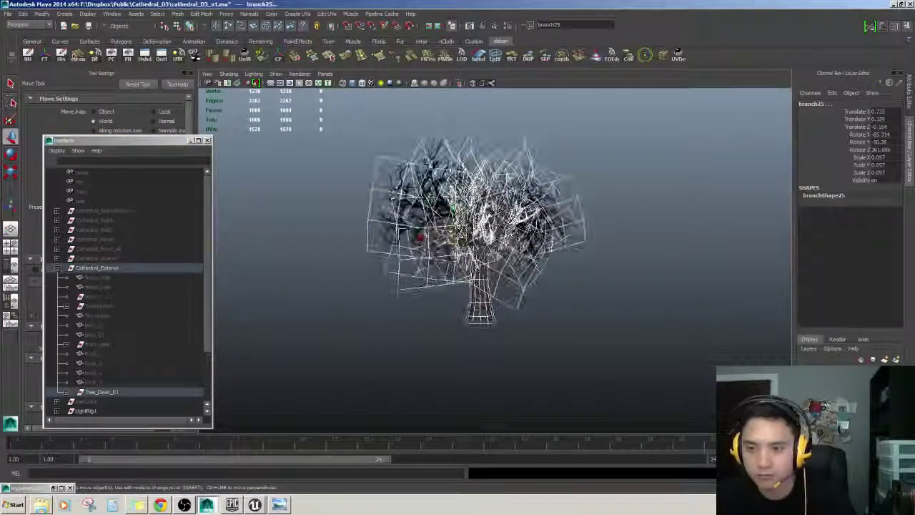
scroll(108, 379, down, 3)
click(65, 325)
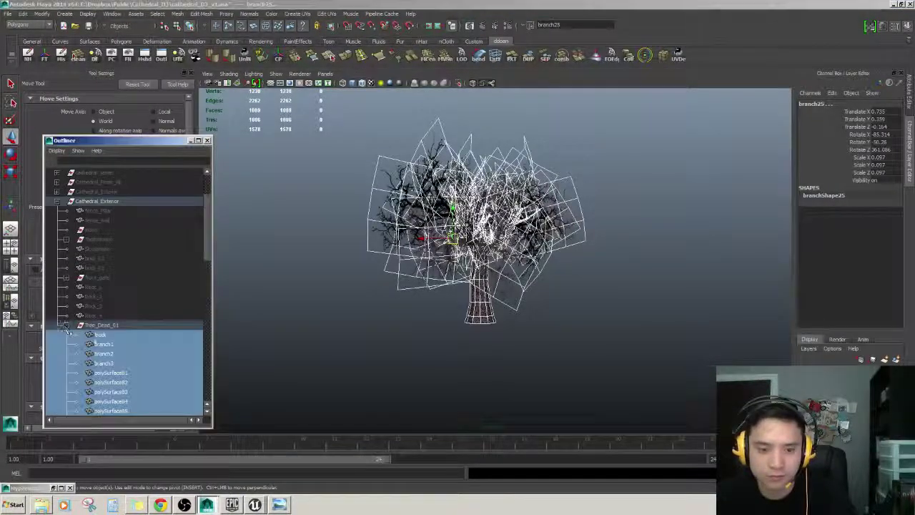
click(100, 334)
scroll(101, 354, down, 5)
shift+click(105, 325)
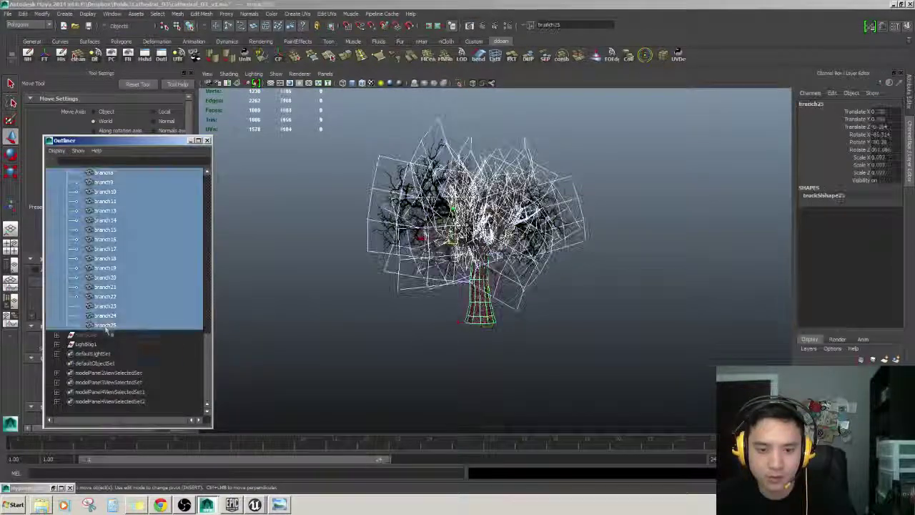
scroll(100, 336, up, 6)
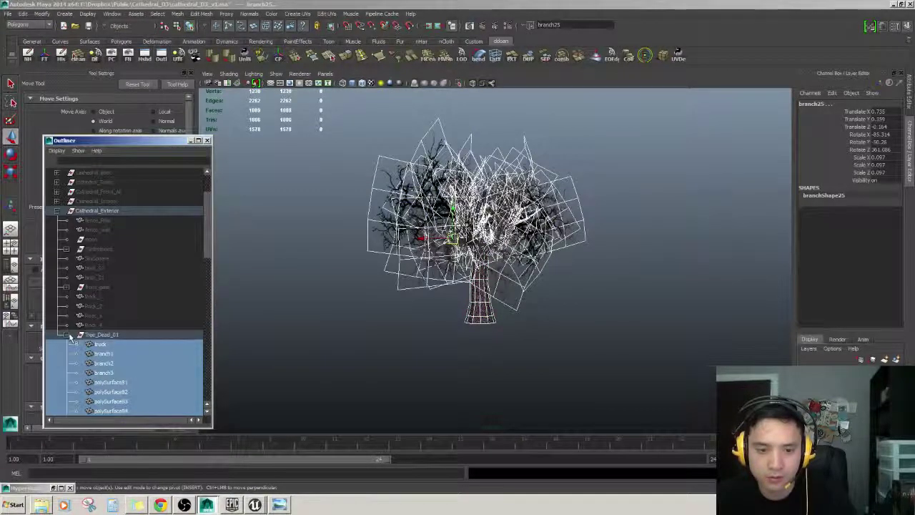
click(564, 57)
Delete the construction history of the combined tree mesh, keeping only a single copy of it.
scroll(129, 322, down, 5)
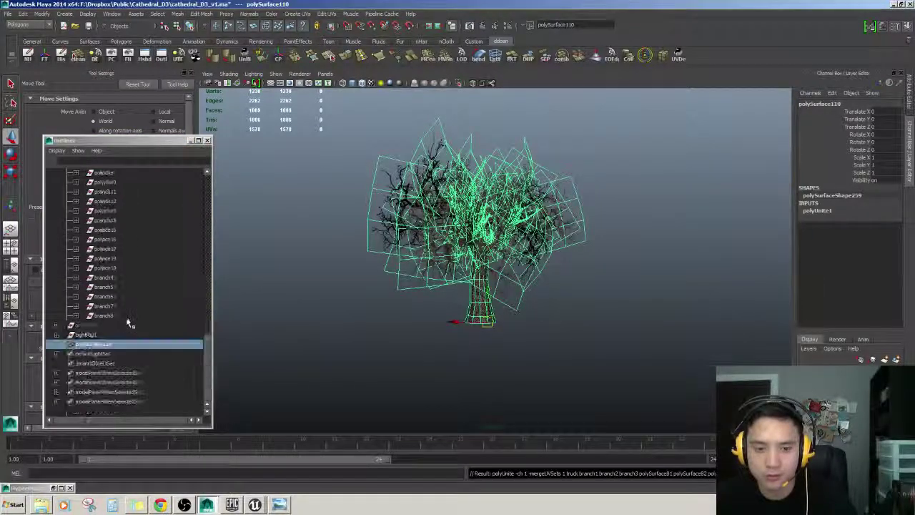
key(ctrl+d)
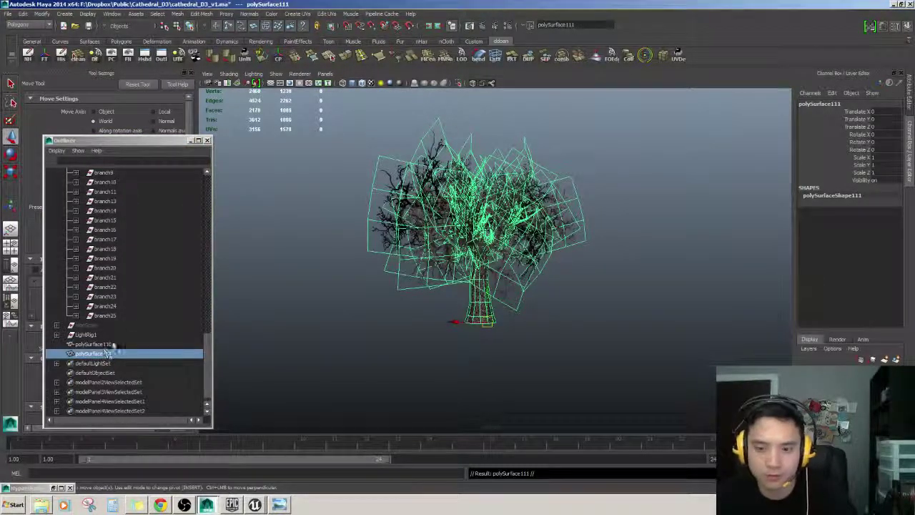
key(ctrl+z)
key(alt+shift+d)
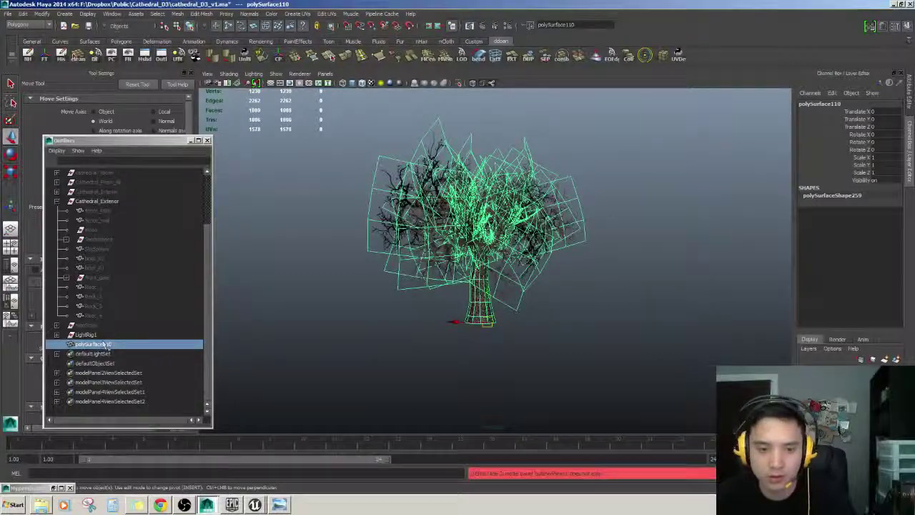
Parent the combined tree mesh under the Cathedral_Exterior group and rename it Tree_Dead_01.
middle_drag(95, 346, 107, 201)
text(Tree_Dead)
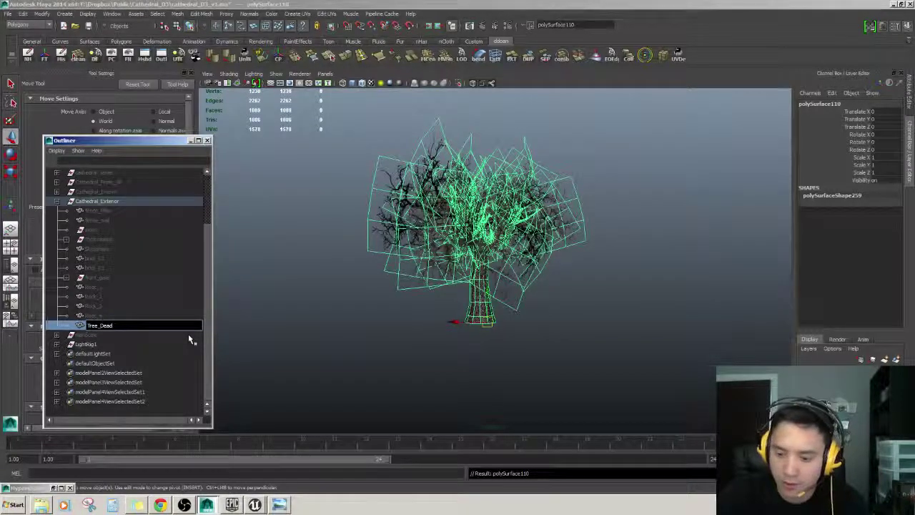
text(_01)
key(Return)
click(86, 317)
click(95, 326)
Export the selected Tree_Dead_01 mesh as FBX to cathedral_D3/Content/props, replacing tree_dead.fbx.
alt+drag(372, 336, 509, 336)
click(101, 328)
click(9, 14)
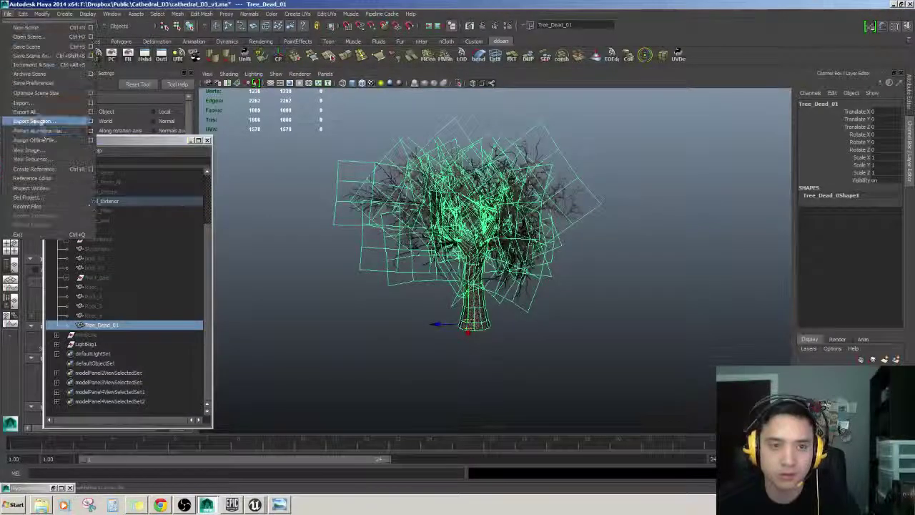
click(32, 121)
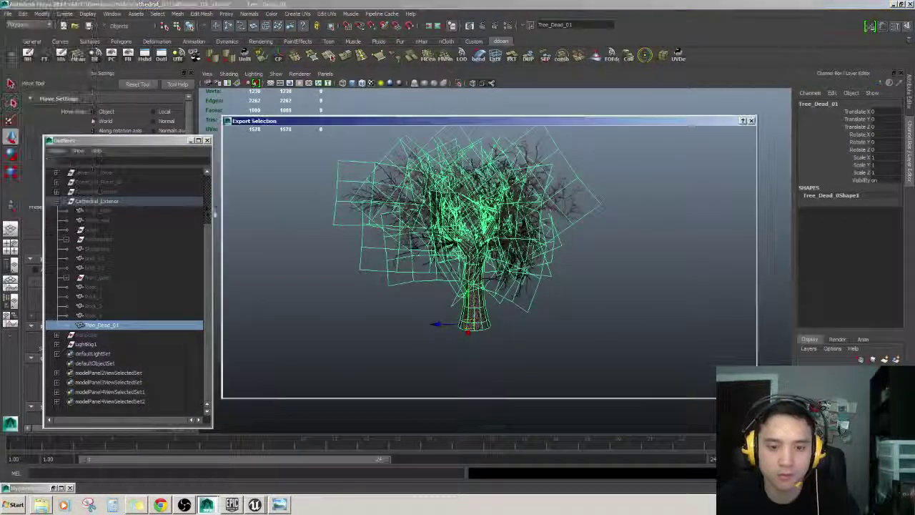
click(250, 183)
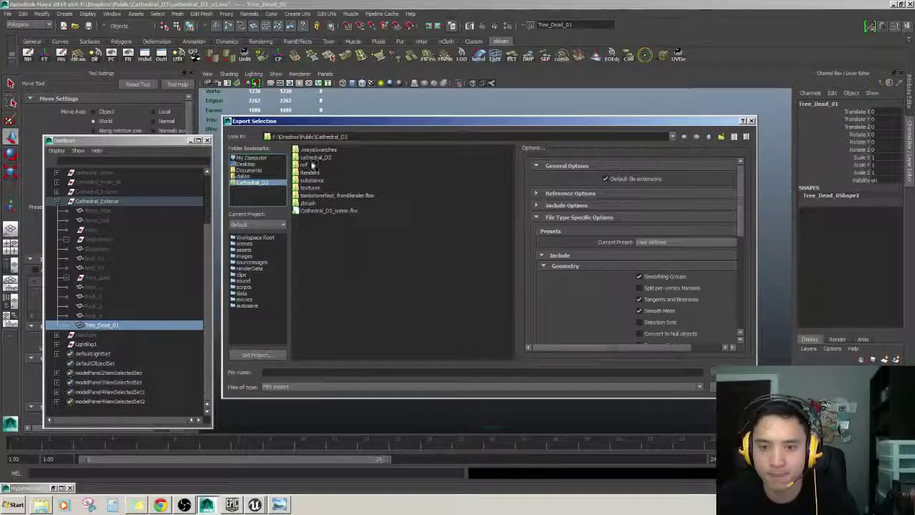
click(326, 158)
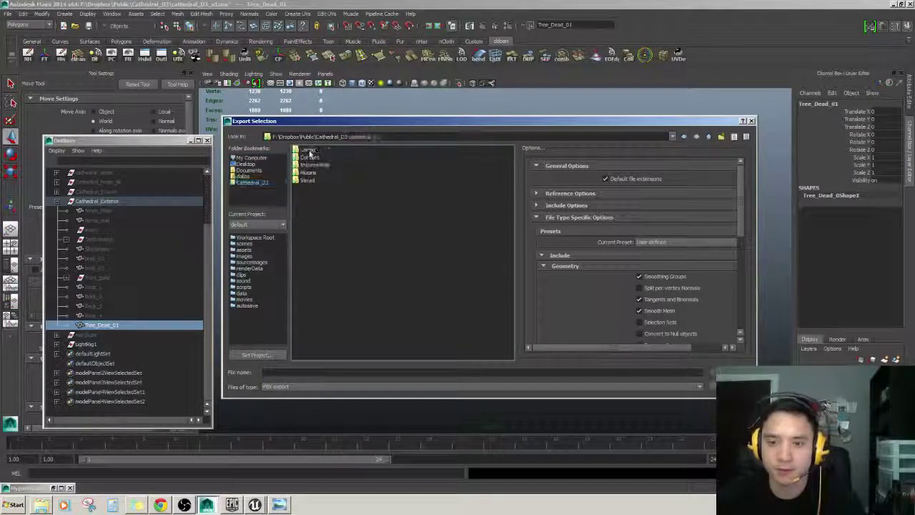
double_click(310, 157)
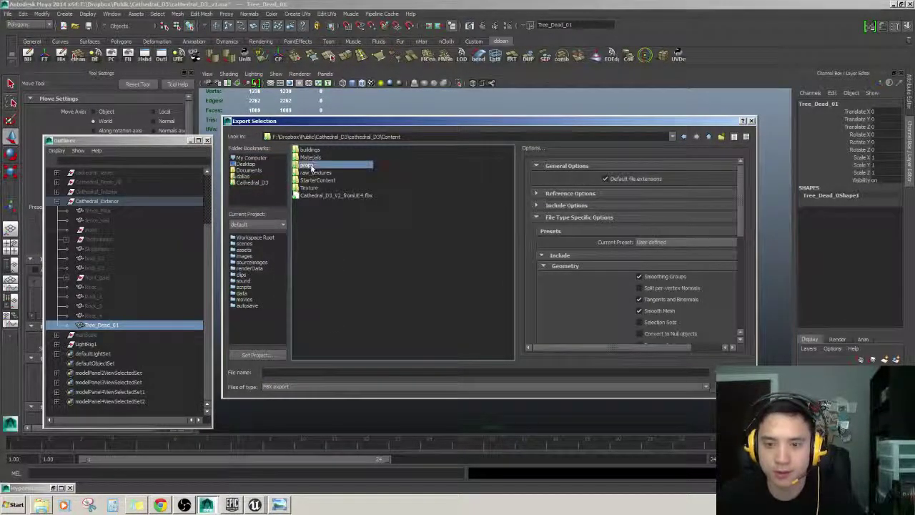
double_click(308, 166)
double_click(318, 325)
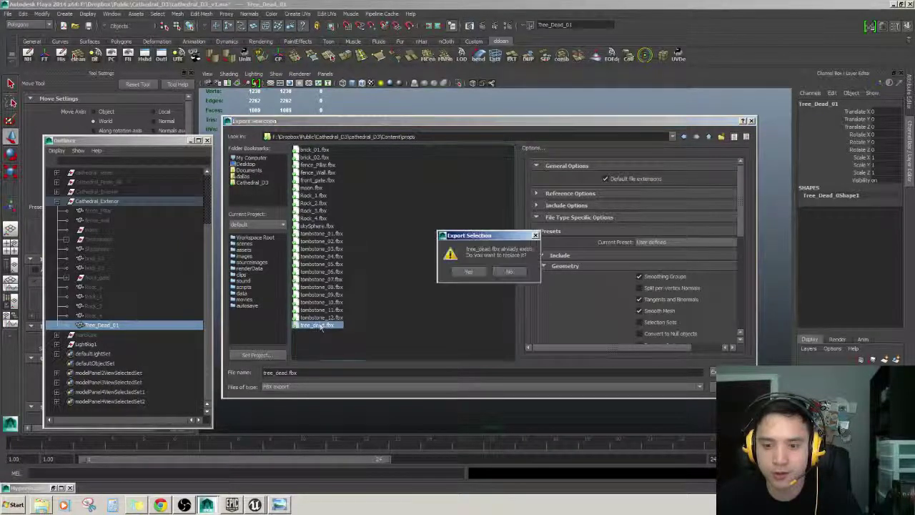
click(473, 275)
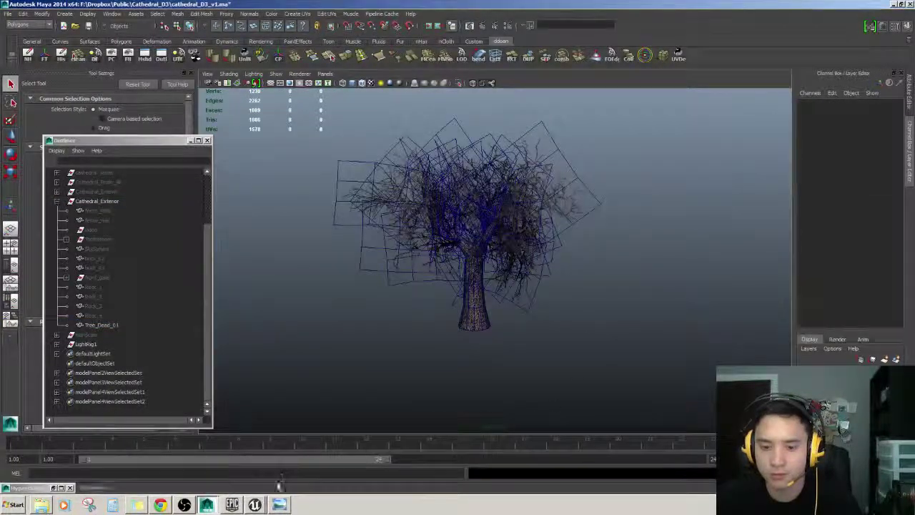
Switch to Unreal Editor, minimize the Content Browser, and look over the dead trees placed around the cathedral.
click(255, 505)
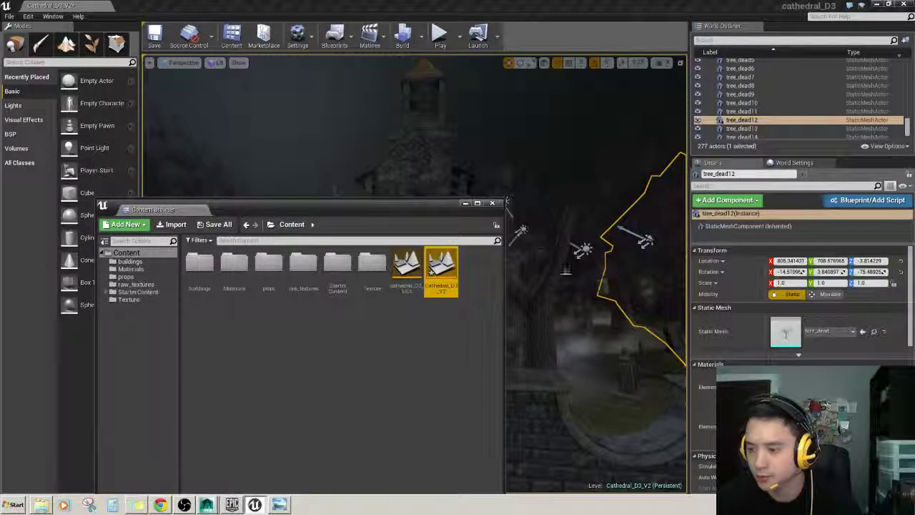
click(466, 205)
key(w)
right_drag(468, 215, 509, 223)
key(d)
right_drag(425, 196, 406, 182)
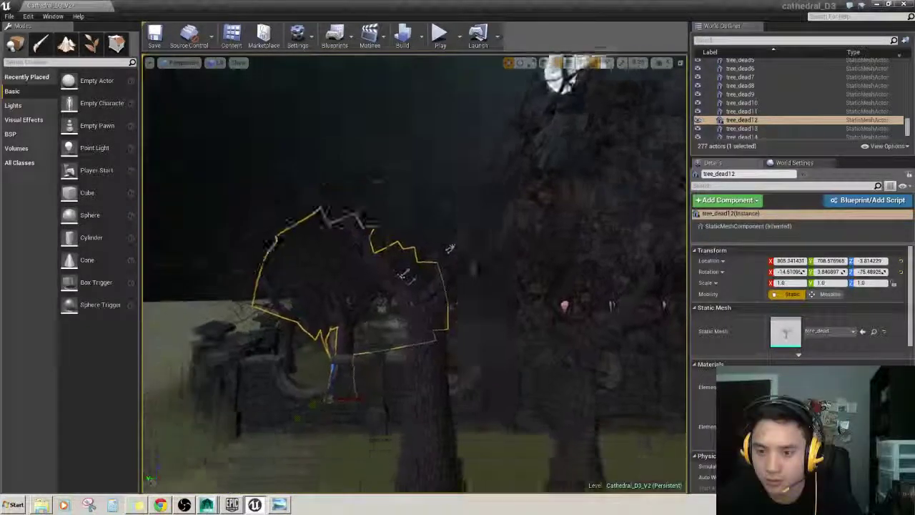
mouse_move(406, 182)
right_down()
mouse_move(406, 142)
mouse_move(405, 178)
mouse_move(419, 180)
mouse_move(400, 176)
right_up()
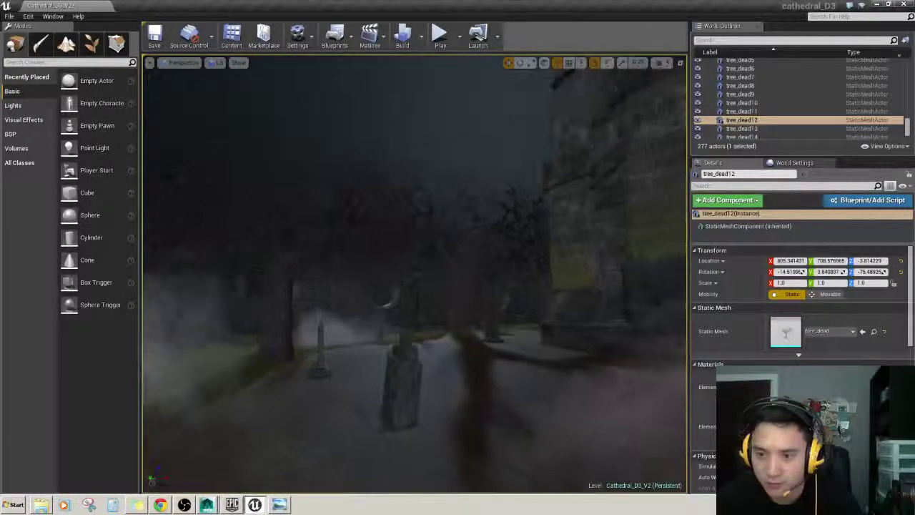
right_drag(400, 176, 535, 281)
Rotate tree_dead4 beside the cathedral to about -60° around Z with a slight tilt, and raise it to about Z 3.3.
click(564, 337)
right_drag(565, 337, 521, 326)
right_drag(430, 325, 440, 323)
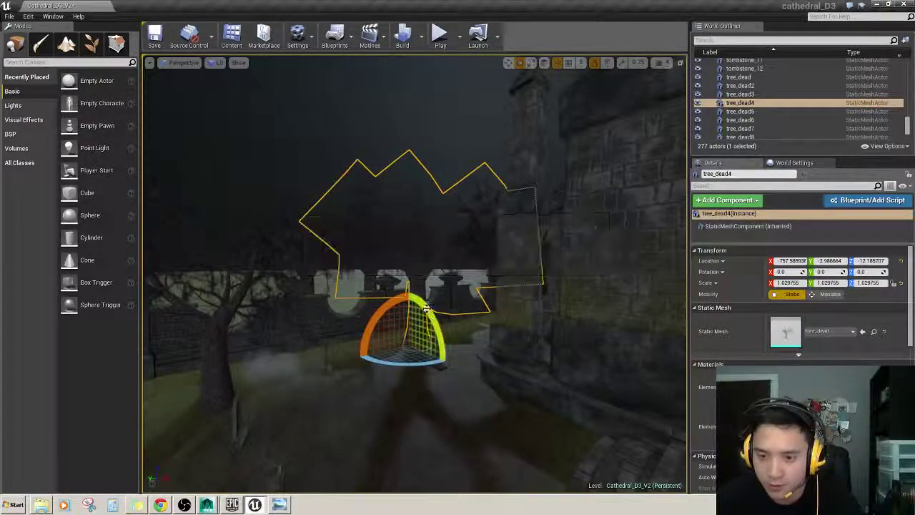
drag(426, 309, 387, 361)
mouse_move(406, 312)
mouse_down()
mouse_move(409, 321)
mouse_move(410, 304)
mouse_up()
key(w)
right_drag(411, 305, 444, 286)
key(a)
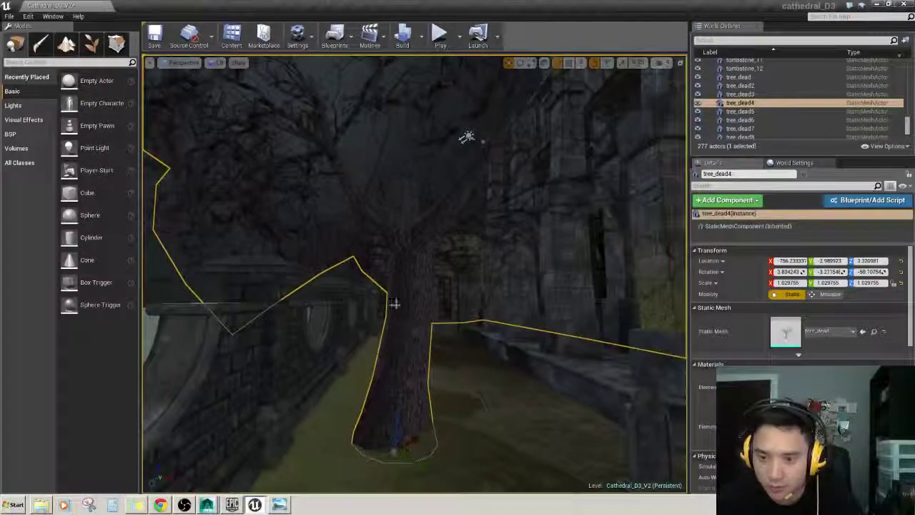
right_drag(407, 310, 418, 295)
right_drag(384, 345, 378, 373)
Tilt tree_dead10 near the fence to -5° on X, raise it to about Z 1.5, and adjust its Y position.
key(w)
right_drag(425, 267, 615, 288)
key(w)
click(500, 343)
key(w)
right_drag(500, 344, 426, 318)
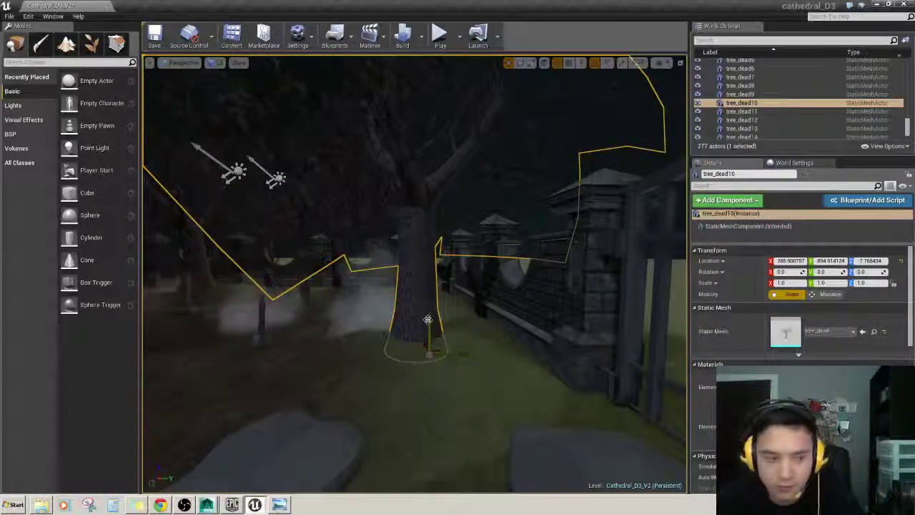
drag(425, 318, 424, 318)
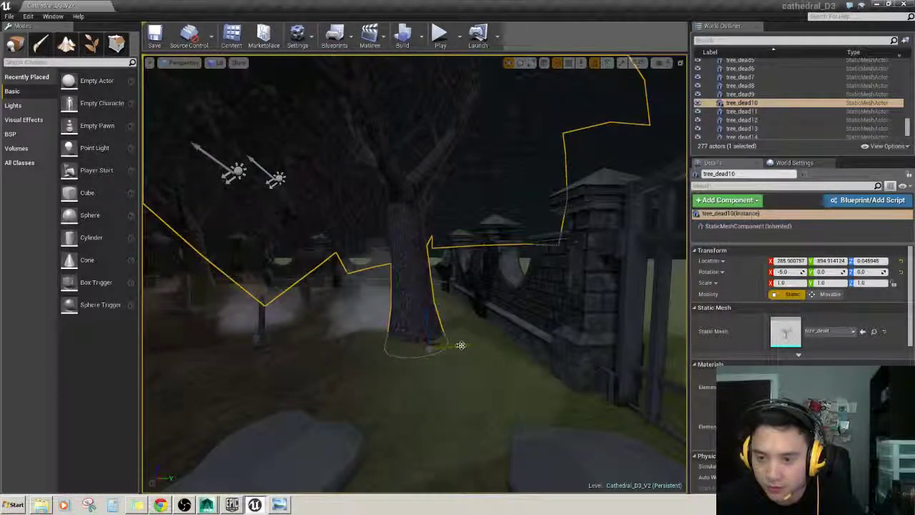
drag(461, 346, 478, 346)
key(a)
right_drag(477, 346, 444, 346)
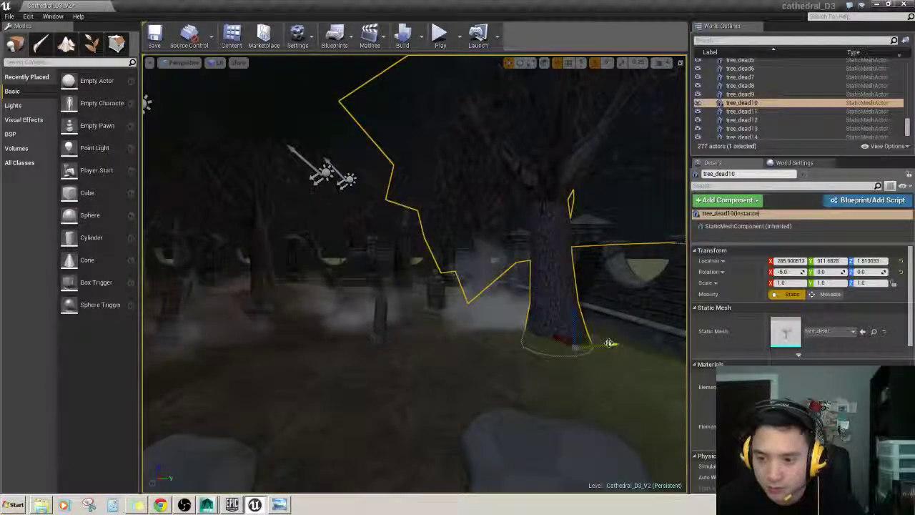
drag(608, 344, 574, 350)
Tilt tree_dead11 in the graveyard to -5° on both the X and Y axes.
right_drag(574, 350, 498, 359)
key(w)
key(d)
key(w)
key(w)
key(s)
key(w)
key(s)
key(a)
key(d)
key(w)
right_drag(443, 370, 443, 353)
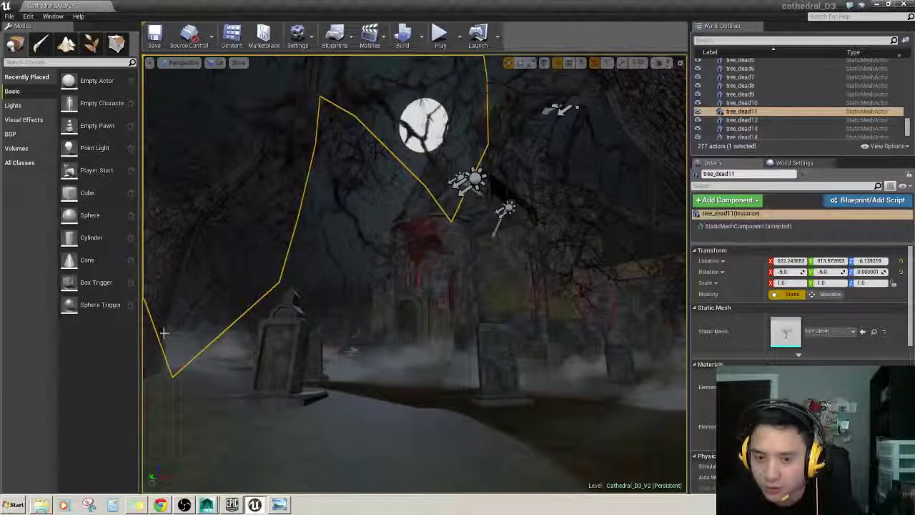
Survey the trees from the graveyard and from outside the front fence to judge how they frame the cathedral.
click(155, 359)
click(210, 194)
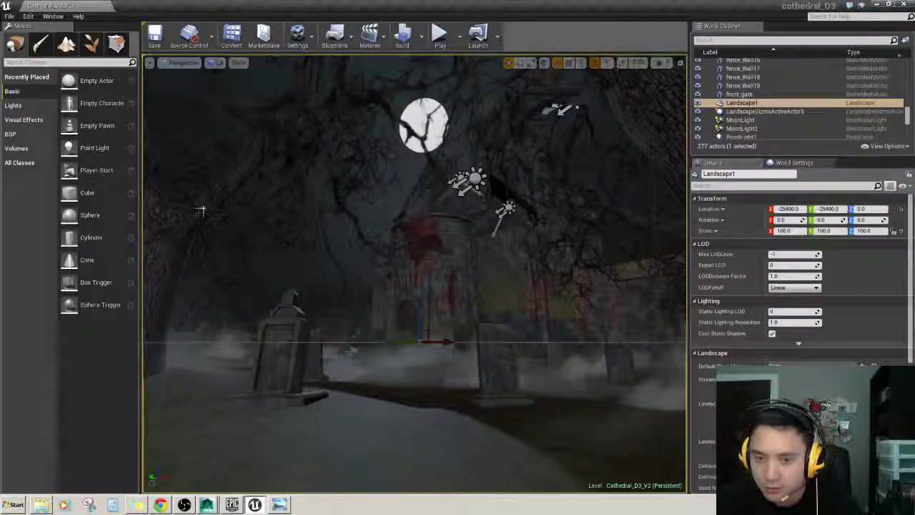
click(239, 162)
mouse_move(220, 317)
right_down()
mouse_move(176, 316)
mouse_move(172, 295)
mouse_move(174, 323)
mouse_move(207, 326)
right_up()
key(a)
click(369, 307)
right_drag(368, 306, 204, 303)
key(w)
key(a)
key(d)
right_drag(394, 331, 229, 328)
key(d)
right_drag(461, 303, 423, 278)
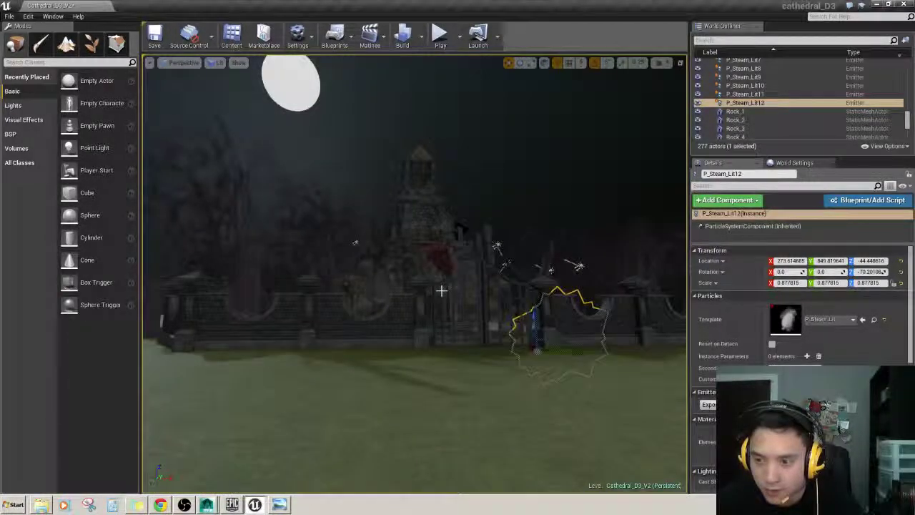
drag(442, 290, 442, 296)
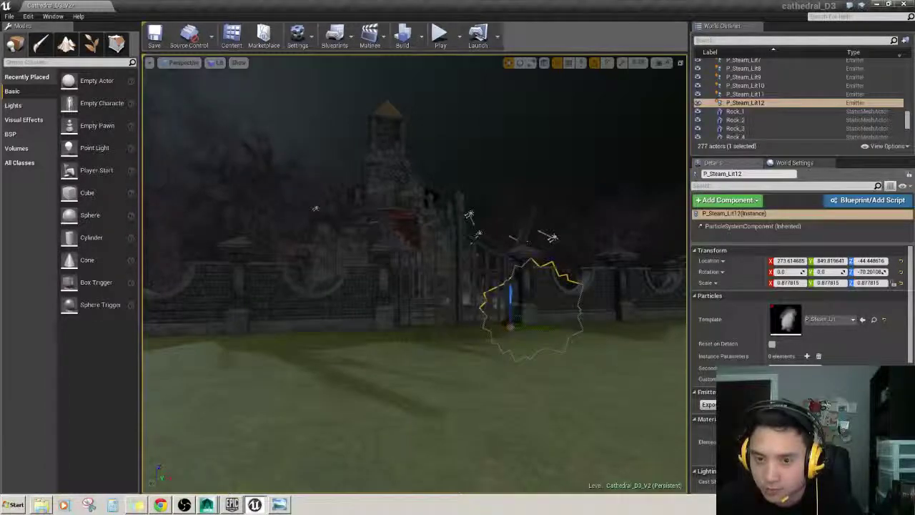
key(w)
right_drag(442, 296, 372, 275)
key(w)
drag(441, 273, 429, 295)
right_drag(429, 296, 453, 306)
key(s)
scroll(430, 299, down, 5)
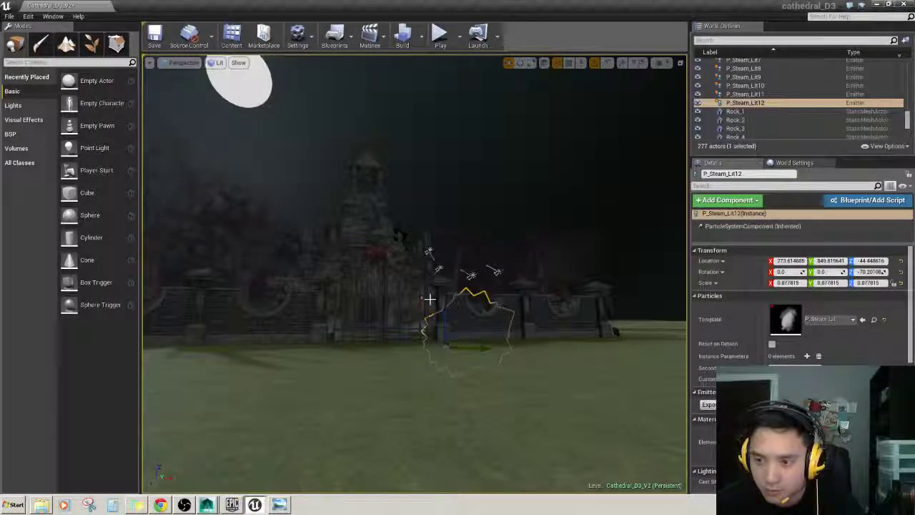
right_drag(430, 299, 421, 299)
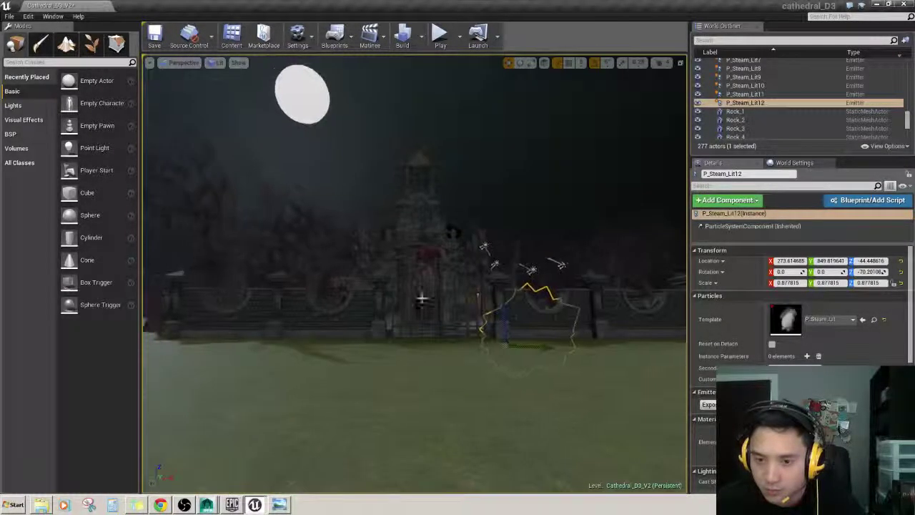
Open the mesh of the tree_dead actor near the fence and examine its LOD and static mesh settings.
click(314, 280)
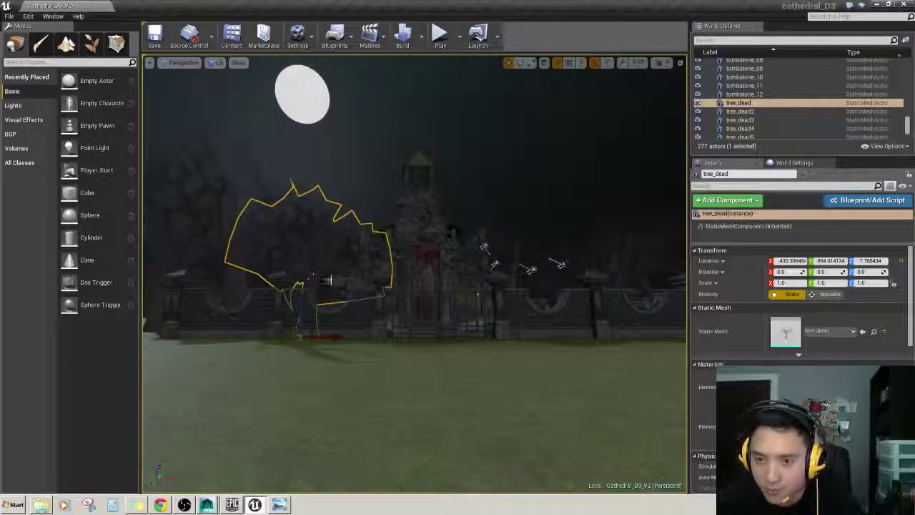
double_click(787, 333)
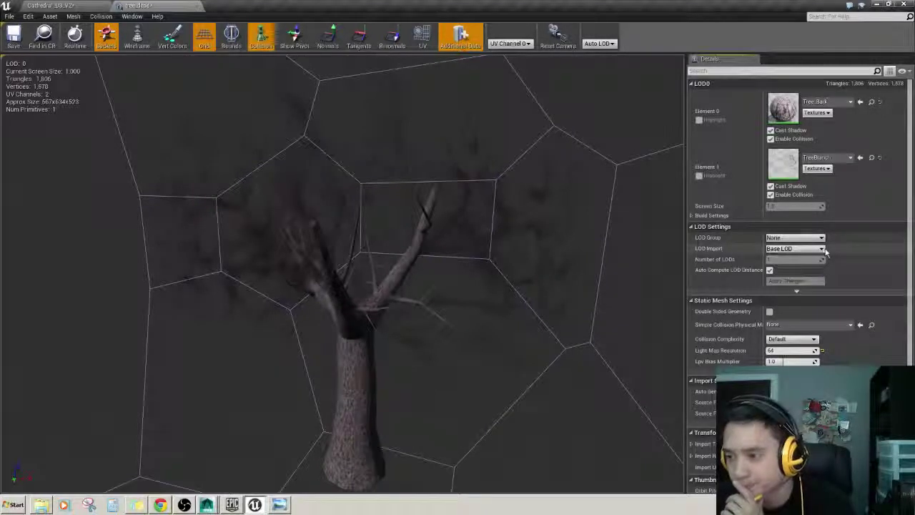
scroll(828, 278, down, 5)
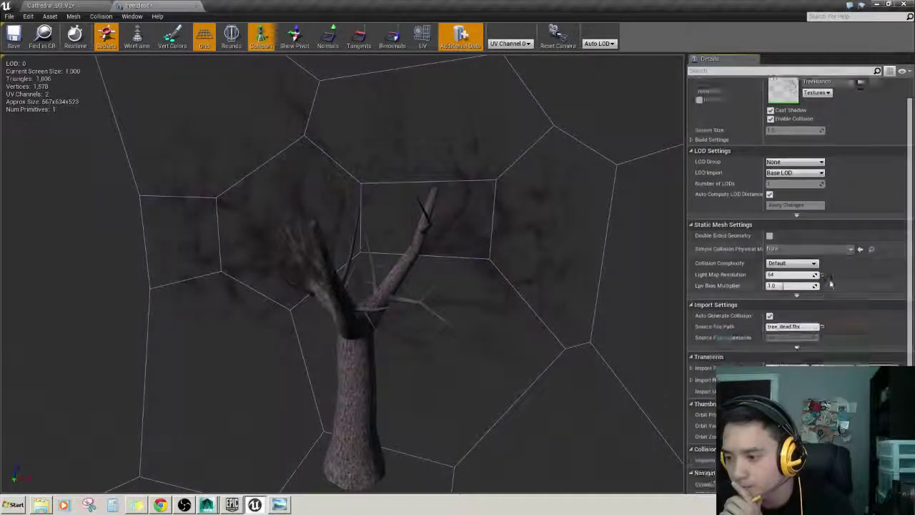
scroll(830, 278, up, 3)
scroll(830, 279, up, 2)
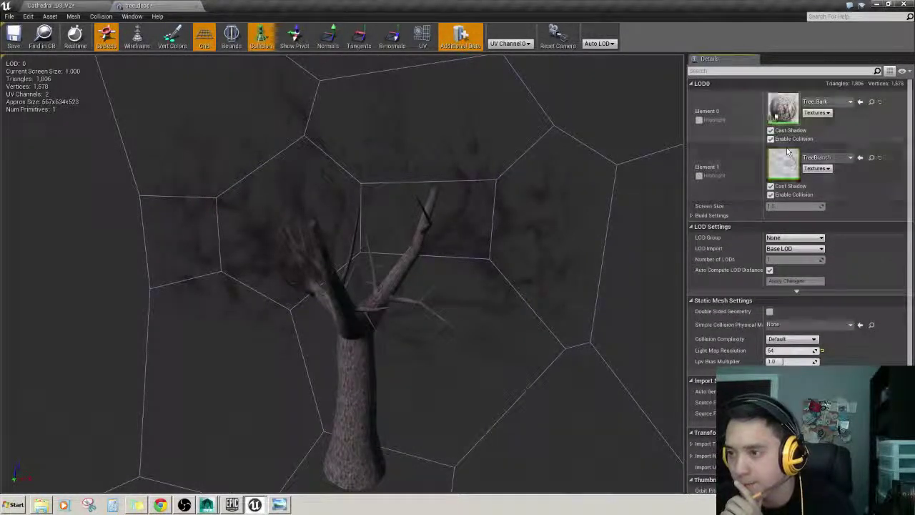
Examine the textures and node graph of the Tree_Bark material, then return to the level.
click(815, 113)
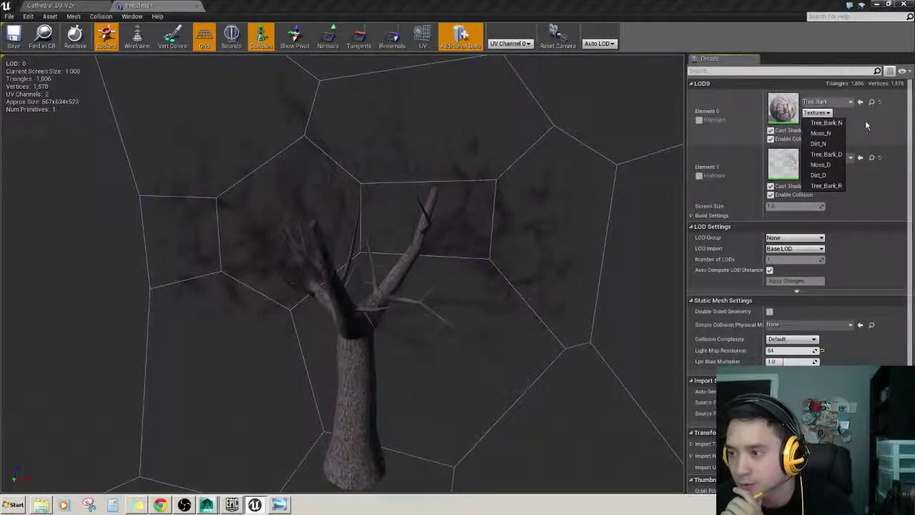
double_click(784, 107)
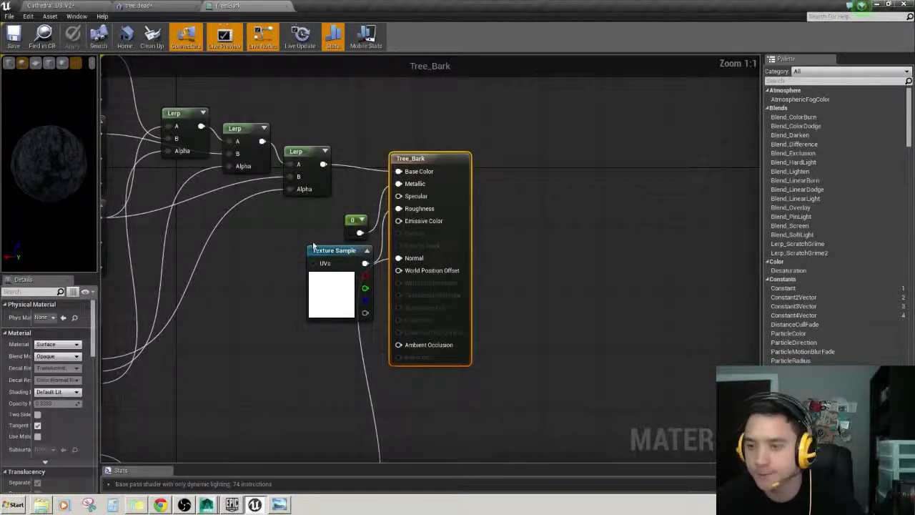
drag(100, 357, 193, 358)
click(168, 6)
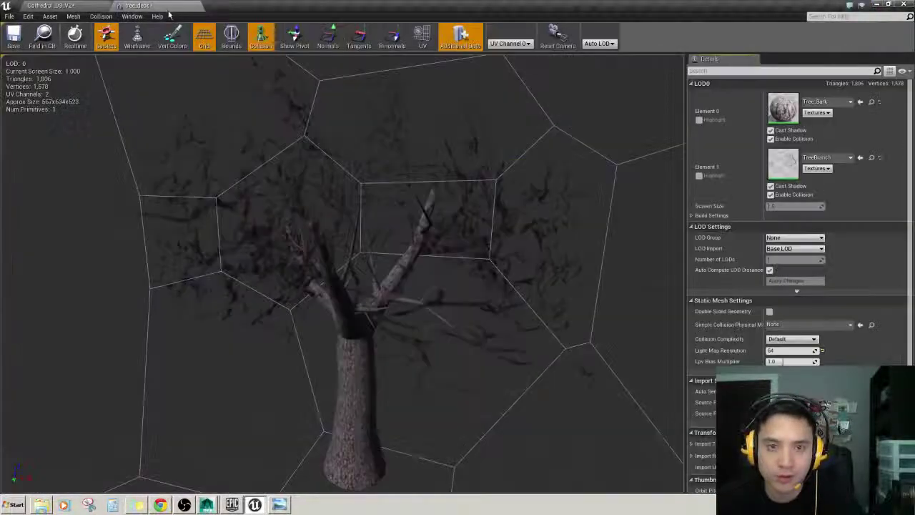
click(197, 6)
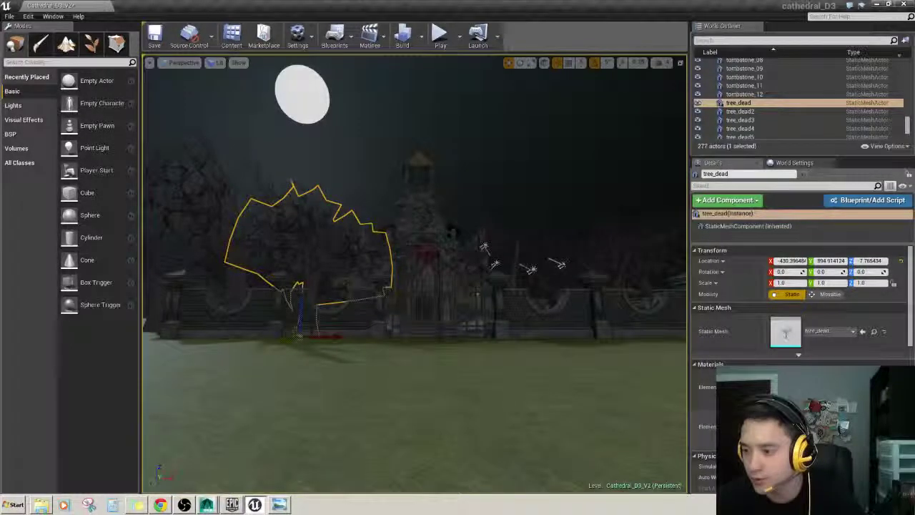
Open the TreeBranch material, review its translucency and other settings, and close it.
double_click(786, 426)
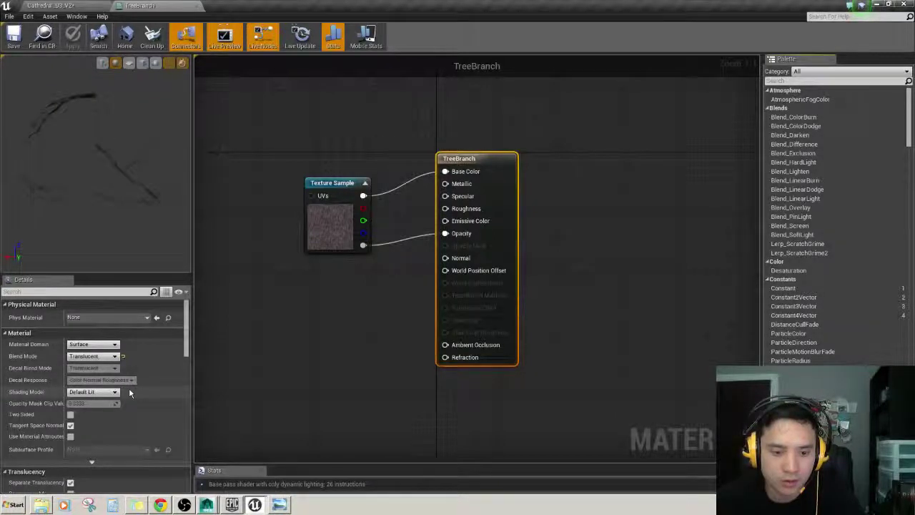
scroll(129, 392, down, 5)
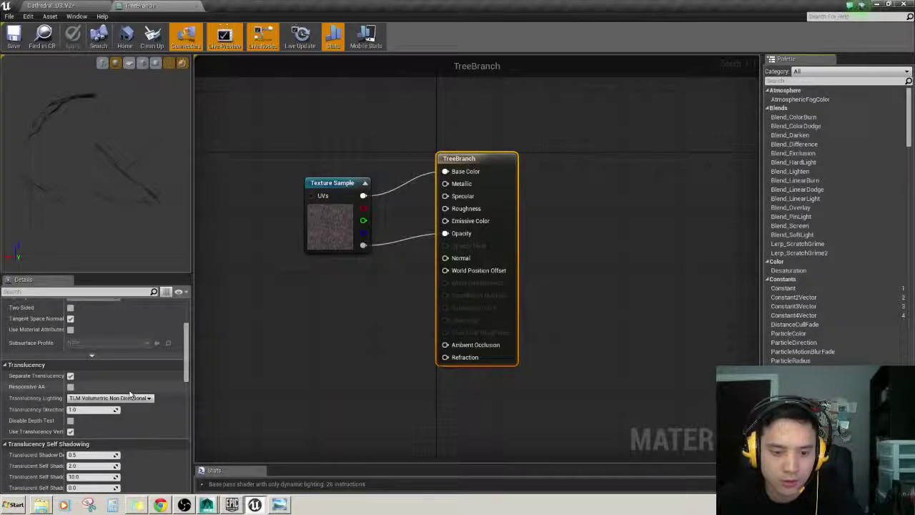
scroll(129, 393, down, 8)
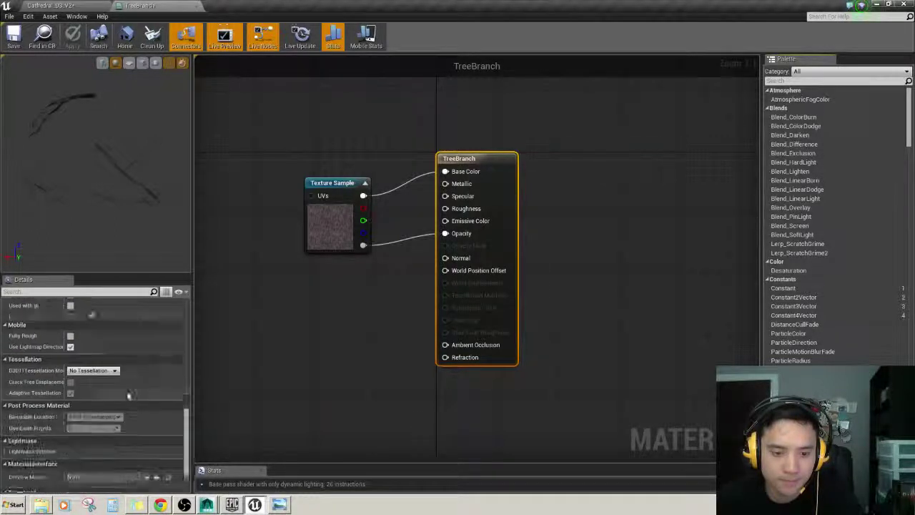
scroll(129, 394, down, 3)
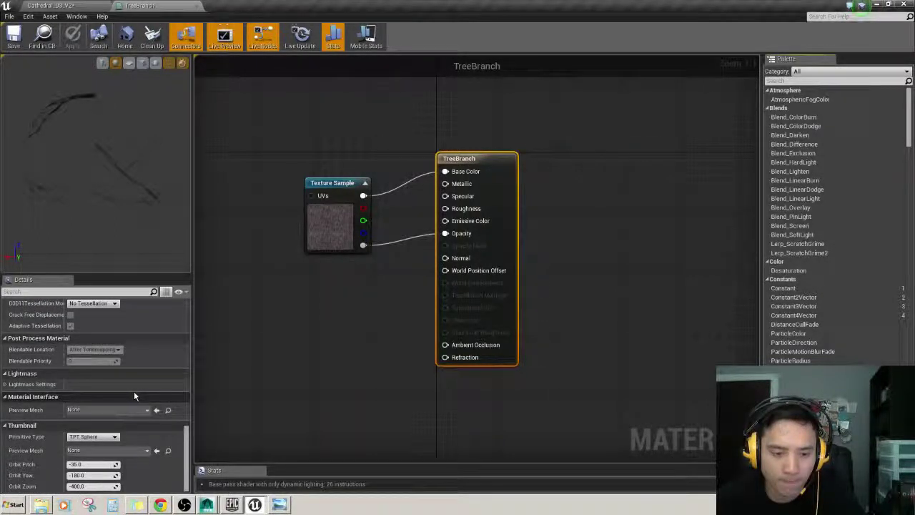
click(200, 5)
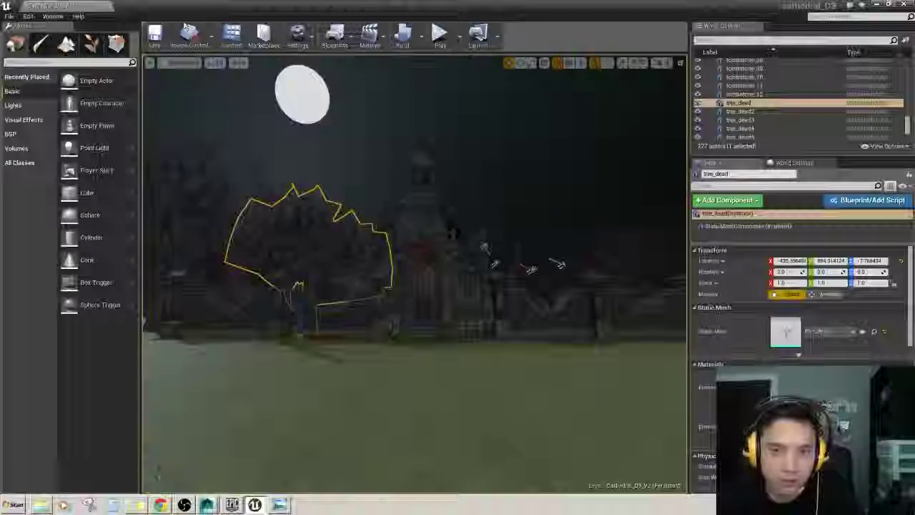
Open the Tree_Bark_D texture from the Texture folder, set its Mip Gen Settings to NoMipmaps, save and close it.
click(230, 36)
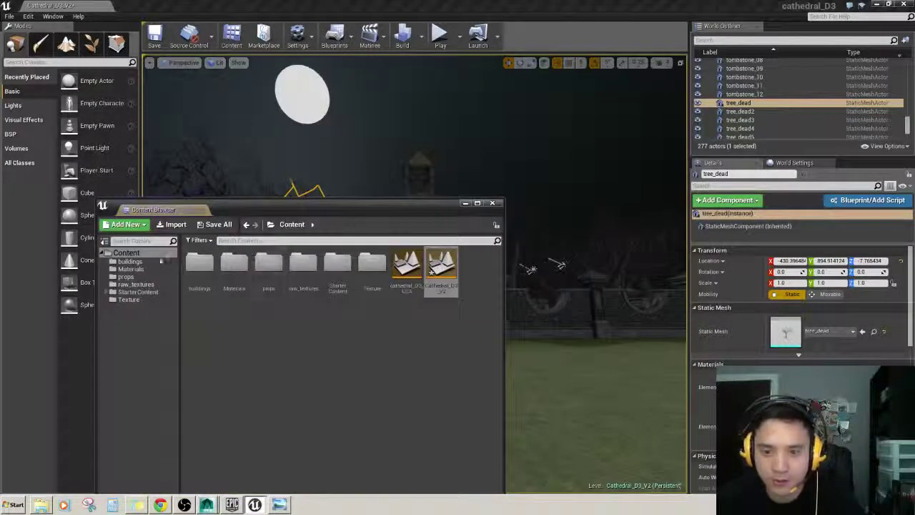
click(128, 299)
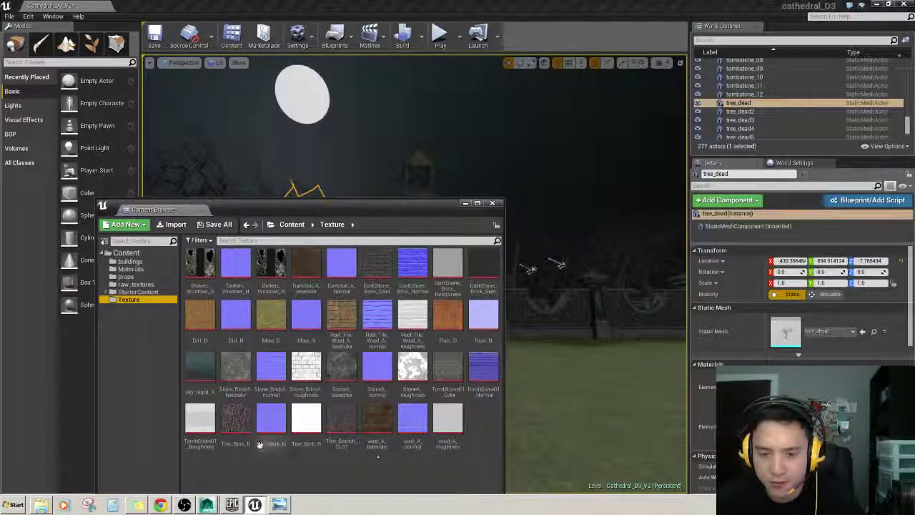
double_click(244, 422)
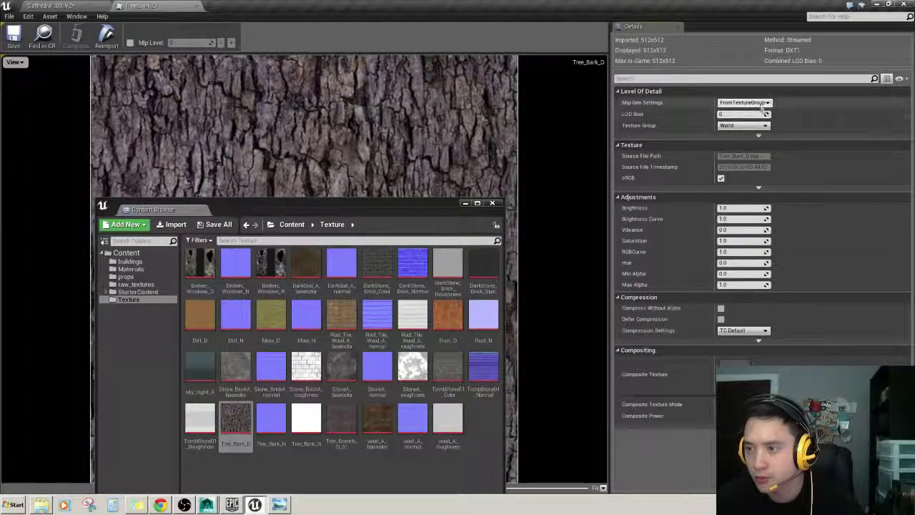
click(762, 104)
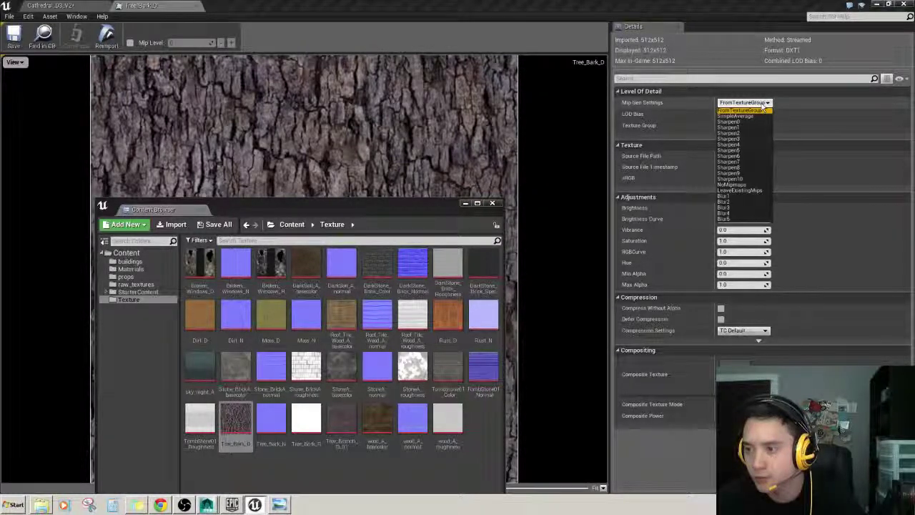
click(763, 106)
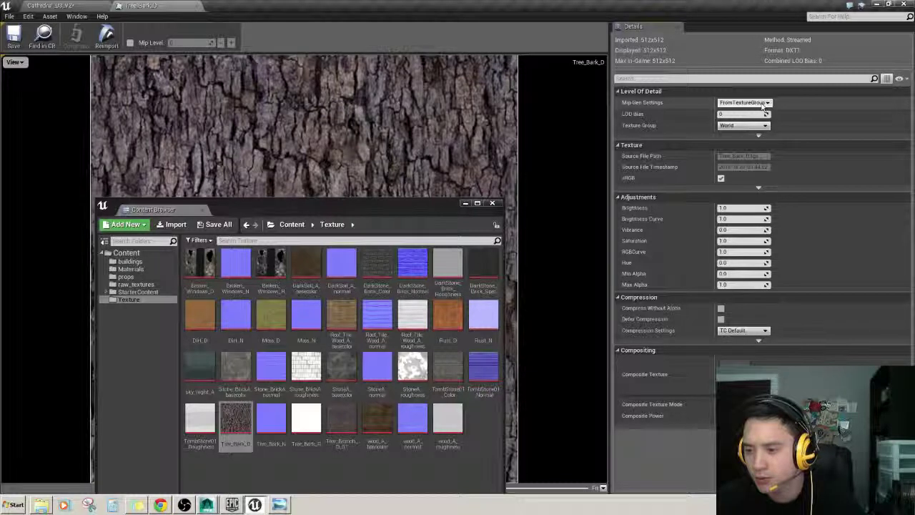
click(763, 104)
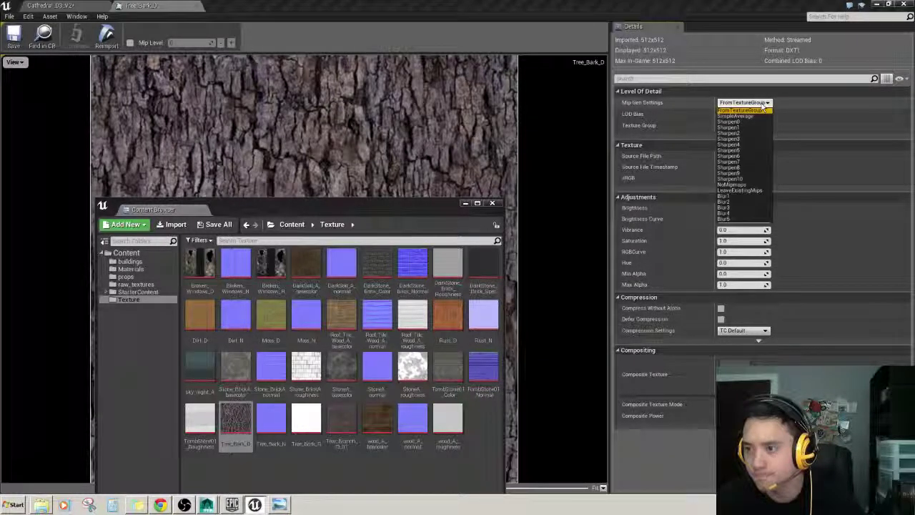
click(764, 186)
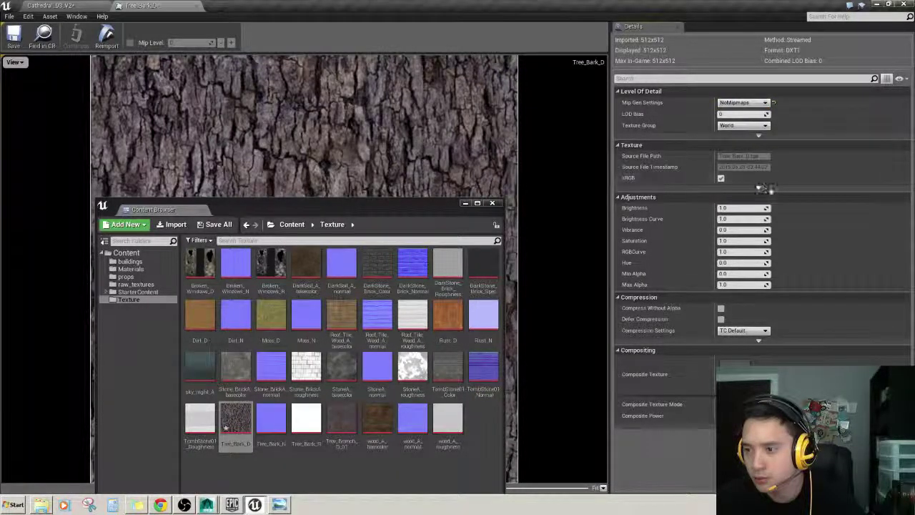
click(13, 38)
click(196, 7)
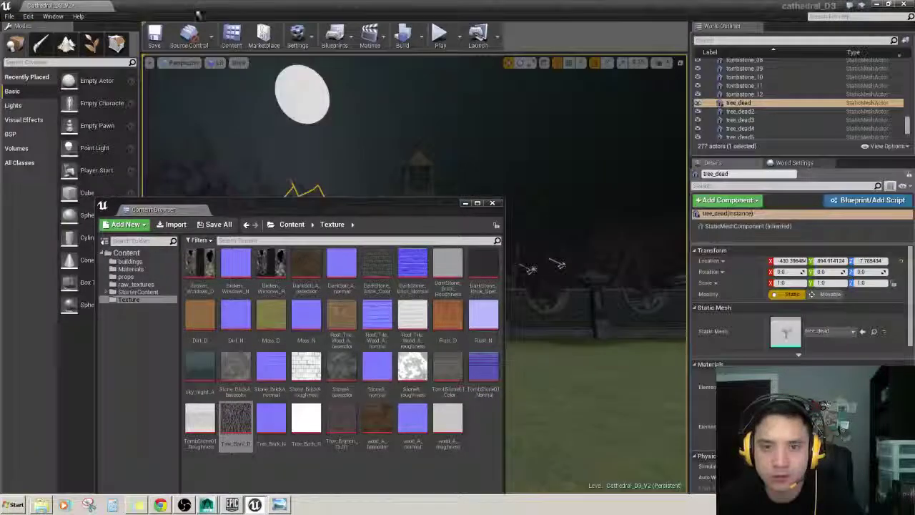
Check the scene up close, then reopen Tree_Bark_D and set its Mip Gen Settings back to FromTextureGroup.
right_drag(626, 246, 655, 253)
right_drag(536, 237, 536, 237)
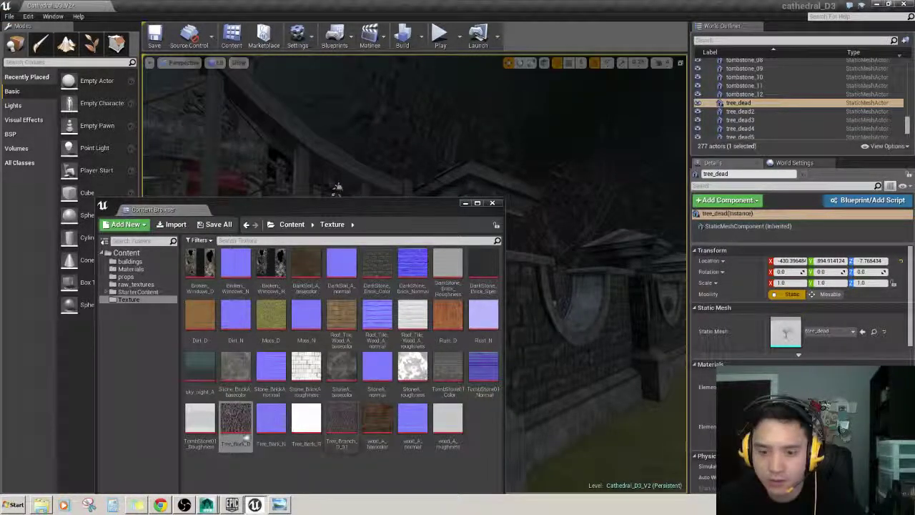
double_click(236, 421)
click(743, 103)
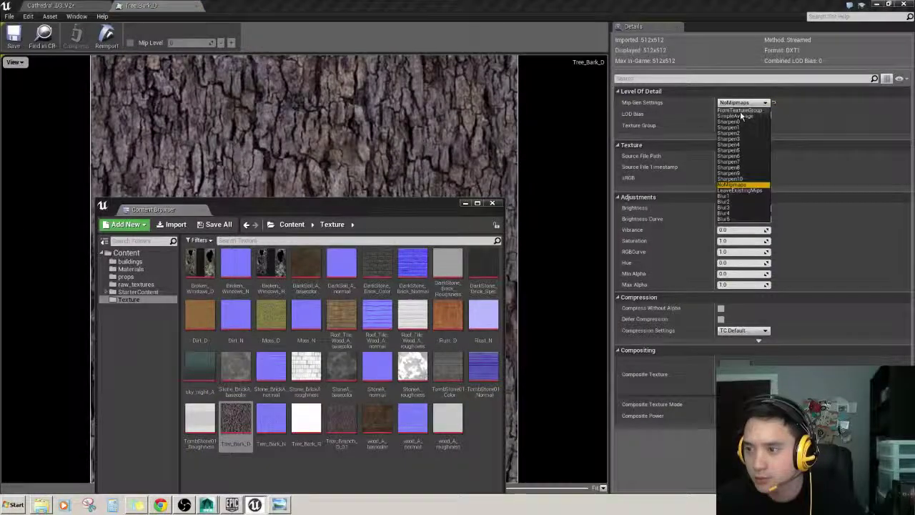
click(741, 111)
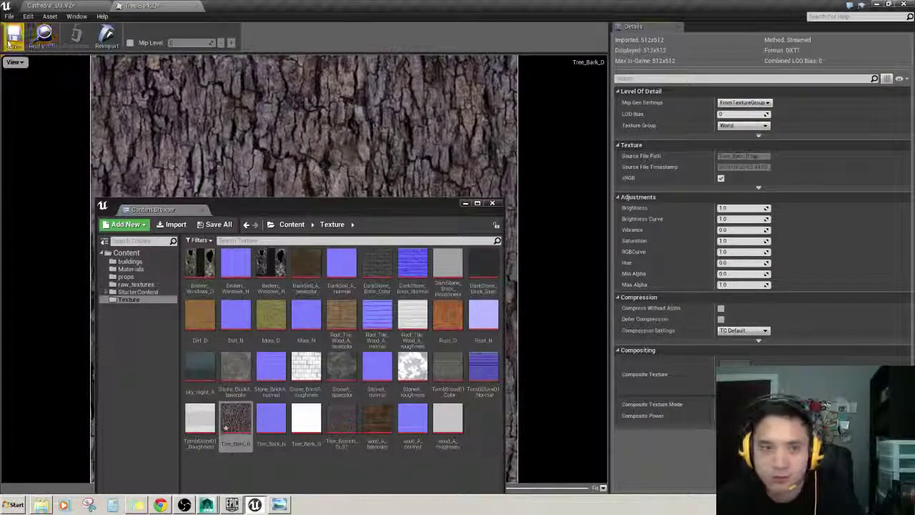
Close the Tree_Bark_D texture and minimize the Content Browser to clear the level view.
click(196, 6)
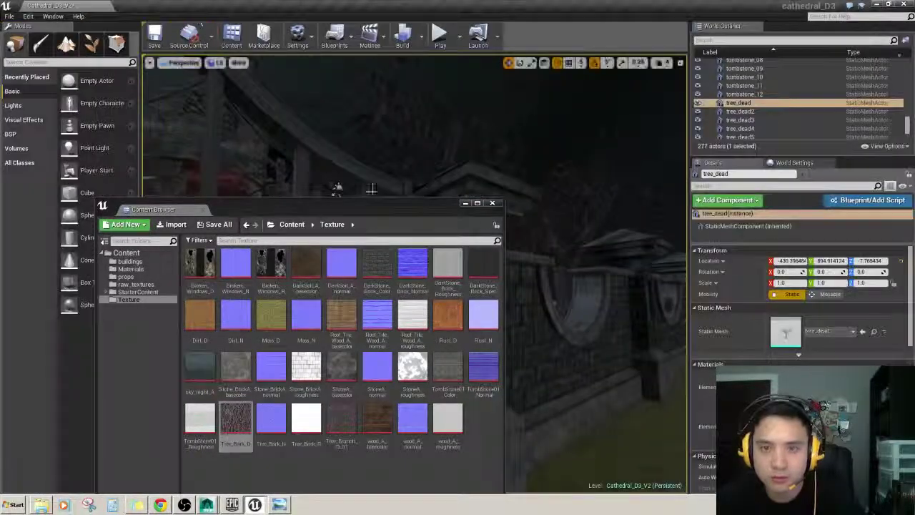
click(465, 204)
key(w)
right_drag(461, 208, 399, 177)
key(w)
key(w)
key(w)
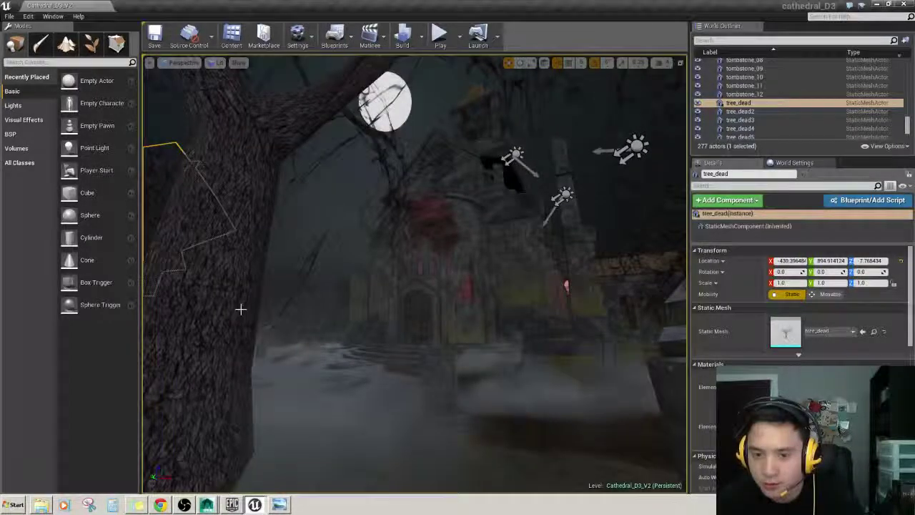
Select tree_dead10 near the front gate and move it to about X 262, Y 877, Z -1.5.
click(276, 311)
right_drag(276, 311, 452, 168)
key(s)
key(s)
key(w)
click(529, 182)
key(w)
right_drag(529, 182, 542, 201)
right_drag(542, 337, 572, 341)
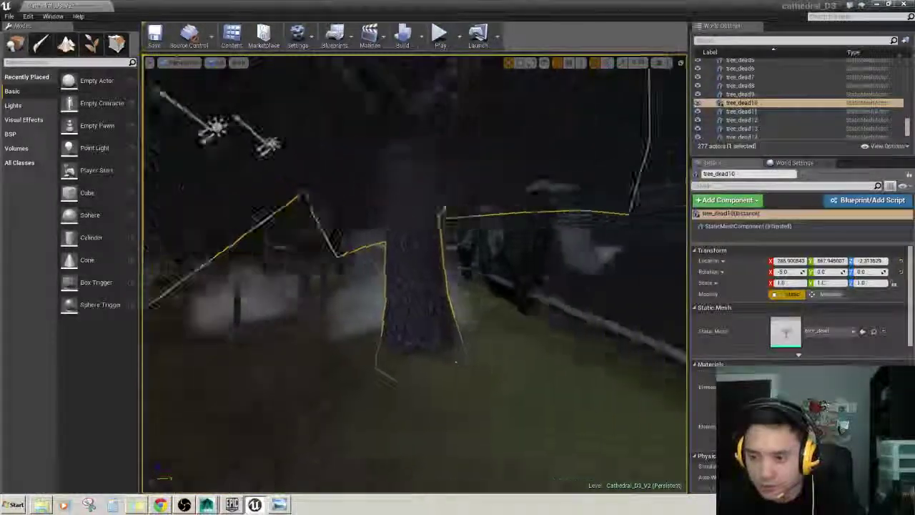
right_drag(424, 331, 452, 337)
key(a)
drag(477, 333, 371, 375)
key(d)
right_drag(363, 237, 336, 290)
key(w)
drag(275, 274, 229, 294)
Examine the front gate and the composition of the cathedral seen through it.
right_drag(405, 202, 482, 157)
key(w)
key(s)
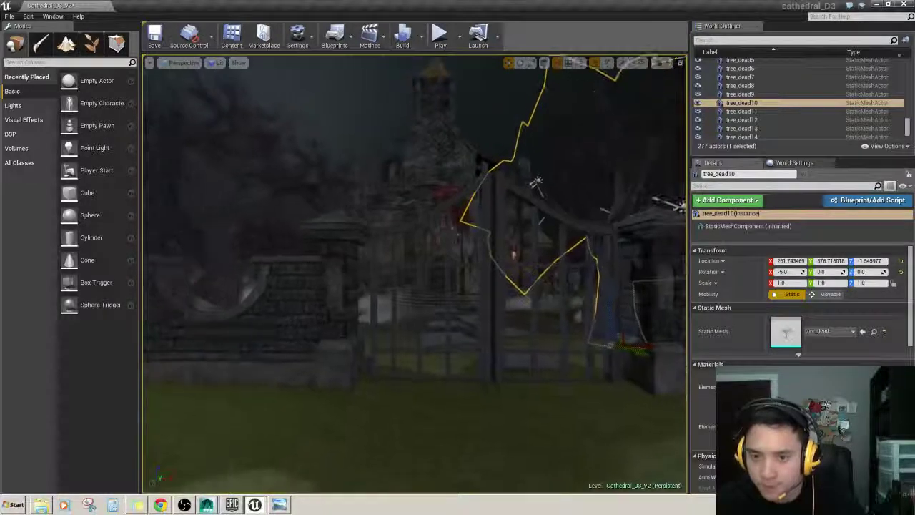
key(w)
right_drag(429, 247, 372, 261)
key(a)
key(w)
click(492, 238)
key(f)
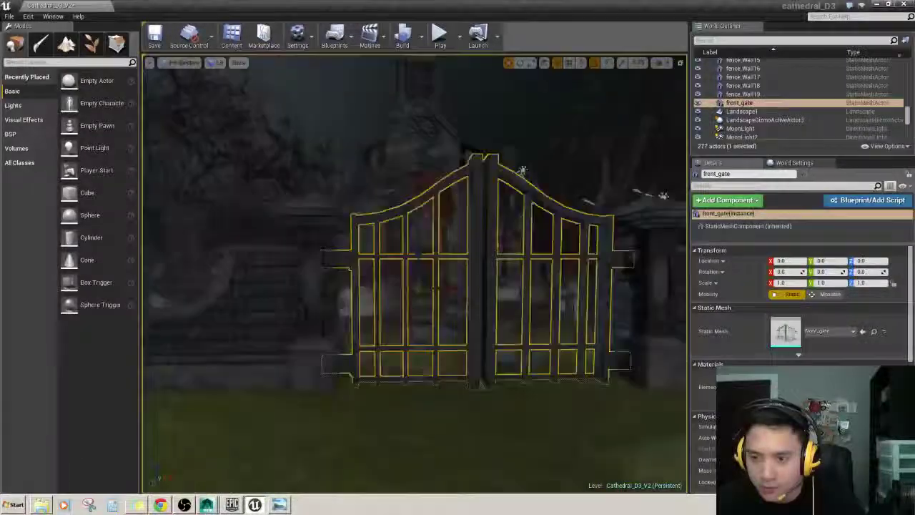
scroll(442, 293, up, 5)
key(w)
mouse_move(442, 293)
right_down()
mouse_move(430, 293)
mouse_move(487, 293)
mouse_move(429, 292)
right_up()
right_drag(417, 257, 571, 259)
key(w)
key(w)
Duplicate the cross-topped tombstone_11 and place the copy before the cathedral steps at about X 21, Y 355.
click(395, 245)
drag(395, 246, 431, 261)
right_drag(431, 262, 473, 257)
click(443, 259)
click(434, 254)
right_drag(487, 333, 358, 183)
alt+drag(615, 237, 517, 267)
right_drag(517, 267, 473, 297)
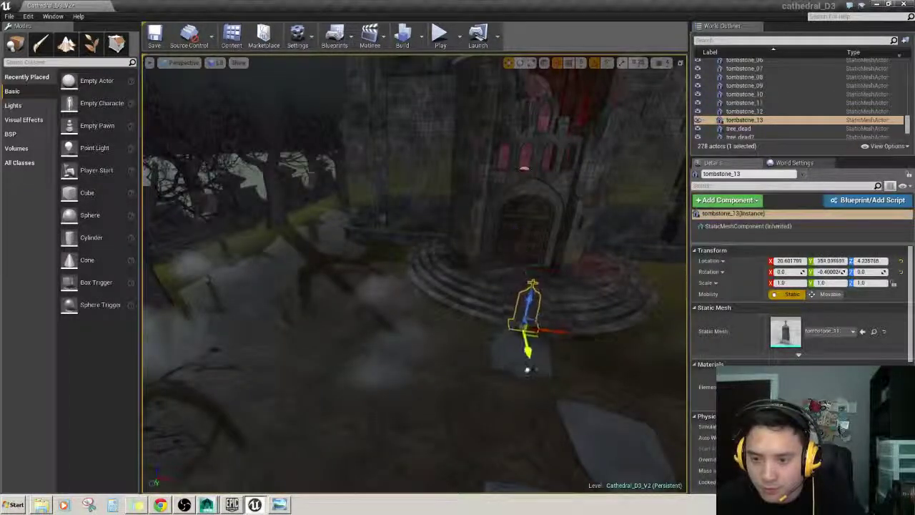
Move the new cross-topped tombstone away from the steps to about X -240, Y 632, and lower it to about Z -24.
drag(527, 370, 530, 378)
drag(561, 340, 427, 341)
right_drag(427, 341, 372, 321)
drag(396, 262, 396, 265)
right_drag(396, 264, 322, 269)
drag(489, 313, 288, 323)
right_drag(293, 319, 343, 319)
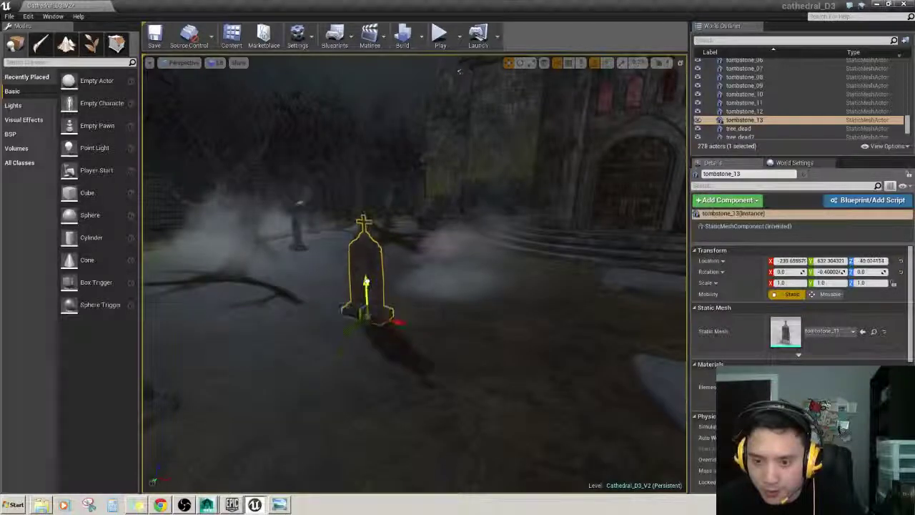
drag(366, 281, 366, 279)
mouse_move(416, 298)
right_down()
mouse_move(486, 299)
mouse_move(418, 297)
right_up()
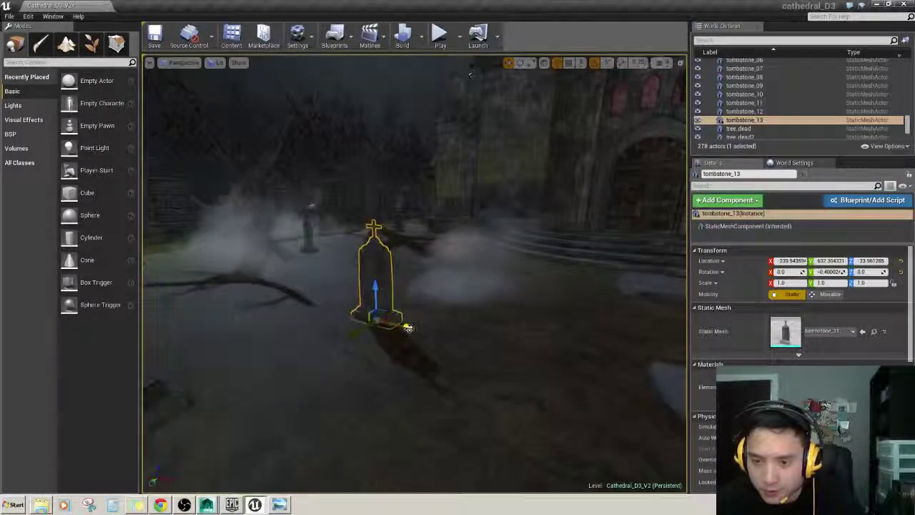
Shift the cross-topped tombstone to about X -221, Y 641, and rotate it to about -5 degrees on Y and -30 on Z.
drag(366, 336, 303, 354)
key(w)
right_drag(383, 356, 355, 379)
mouse_move(382, 355)
mouse_down()
mouse_move(386, 344)
mouse_move(417, 336)
mouse_move(376, 345)
mouse_up()
right_drag(376, 345, 335, 362)
drag(359, 353, 376, 345)
right_drag(376, 345, 417, 344)
key(s)
key(s)
key(w)
right_drag(328, 58, 337, 59)
right_drag(456, 336, 456, 336)
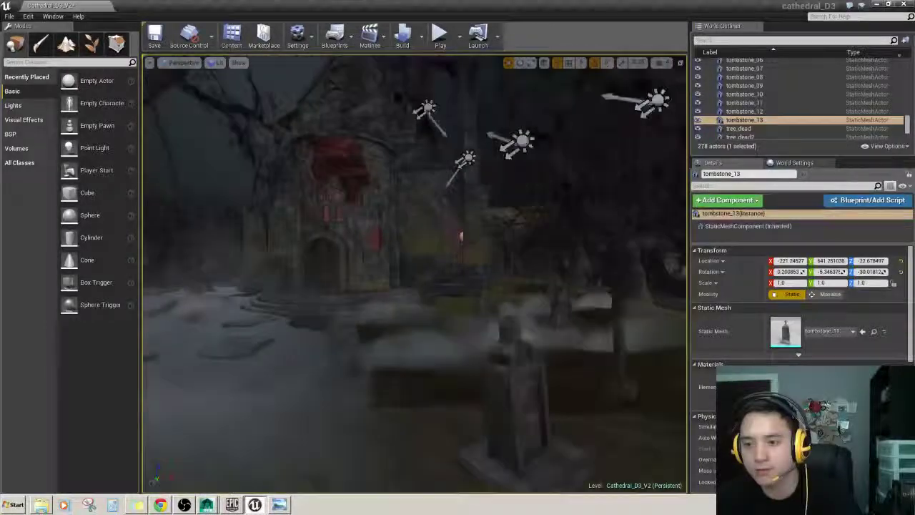
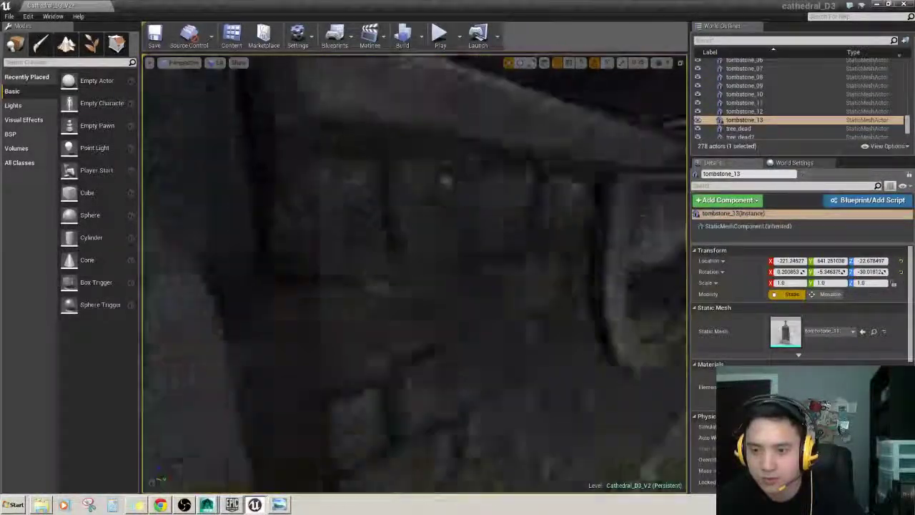
Duplicate tombstone_02 and place the copy in front of the cathedral at about X 211, Y 444, Z -18.
key(f)
right_drag(415, 274, 414, 274)
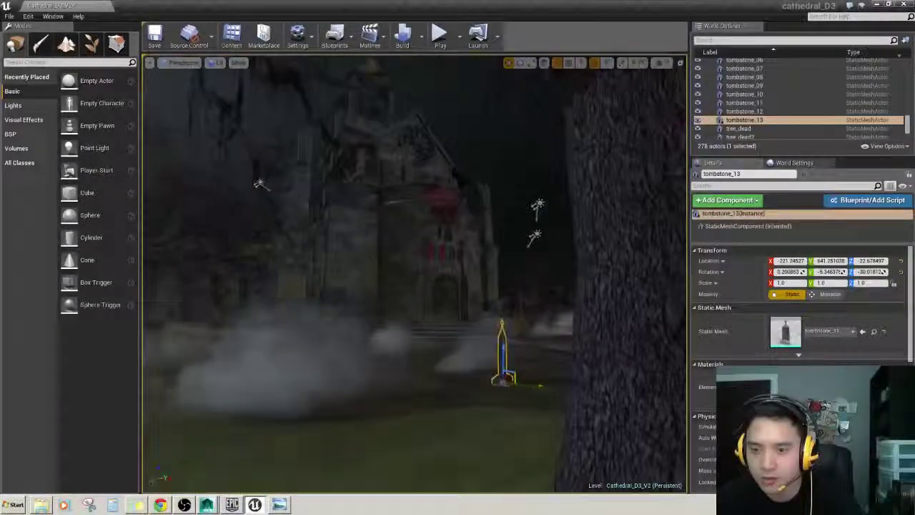
right_drag(497, 234, 497, 234)
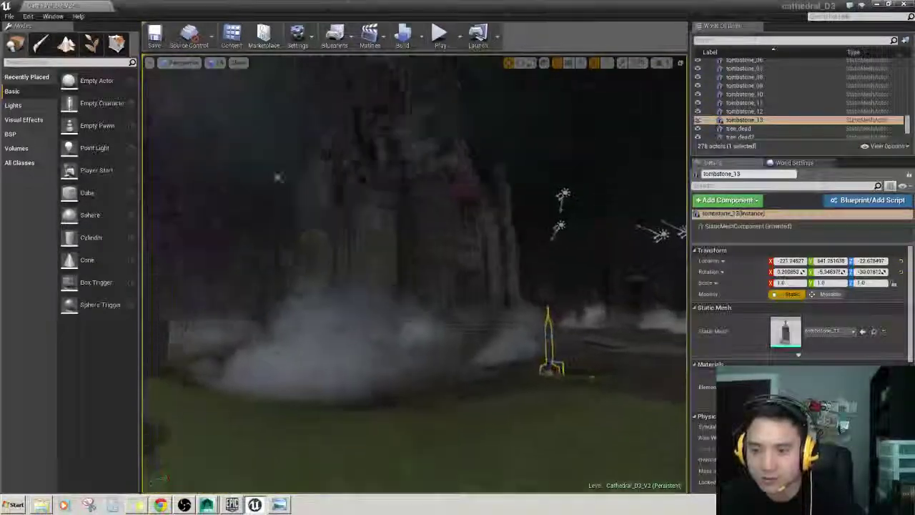
right_drag(414, 275, 415, 275)
mouse_move(347, 211)
right_down()
mouse_move(322, 229)
mouse_move(313, 223)
mouse_move(321, 240)
mouse_move(313, 223)
mouse_move(349, 211)
right_up()
click(413, 371)
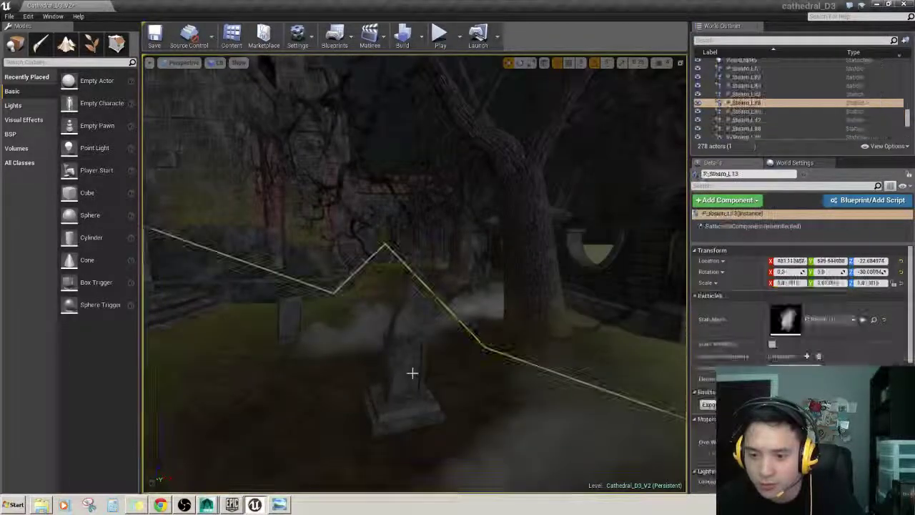
right_drag(412, 371, 413, 372)
click(303, 328)
right_drag(303, 328, 303, 328)
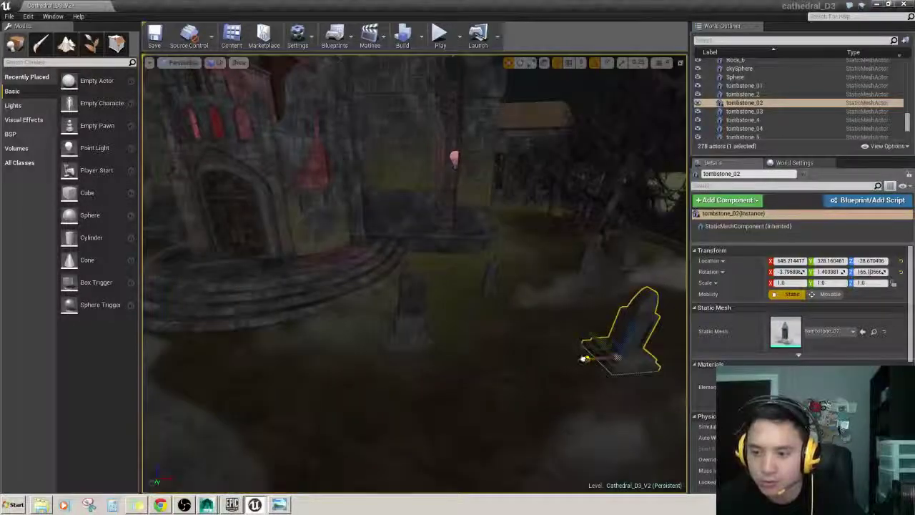
alt+drag(585, 359, 215, 363)
right_drag(214, 363, 214, 363)
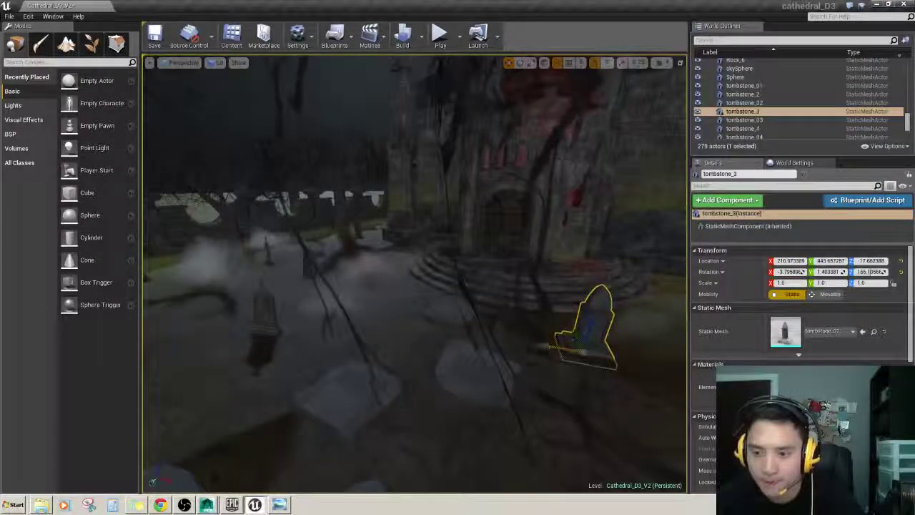
Move the tombstone_02 copy toward the front gate to about X -400, Y 730, Z -9.
drag(545, 348, 225, 286)
right_drag(225, 286, 226, 286)
right_drag(329, 320, 329, 320)
drag(423, 320, 465, 358)
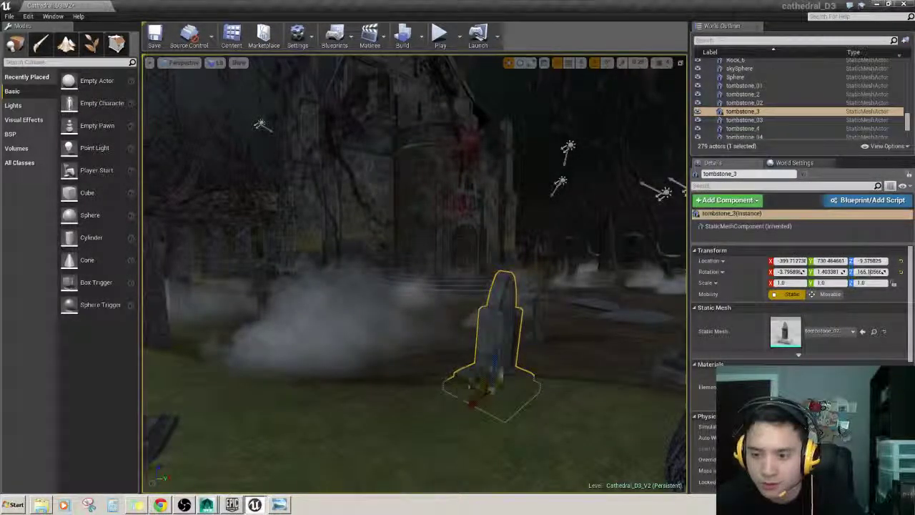
Rotate the copied tombstone near the gate to about 18, -6 and -152 degrees and adjust its height above the ground.
drag(519, 424, 520, 427)
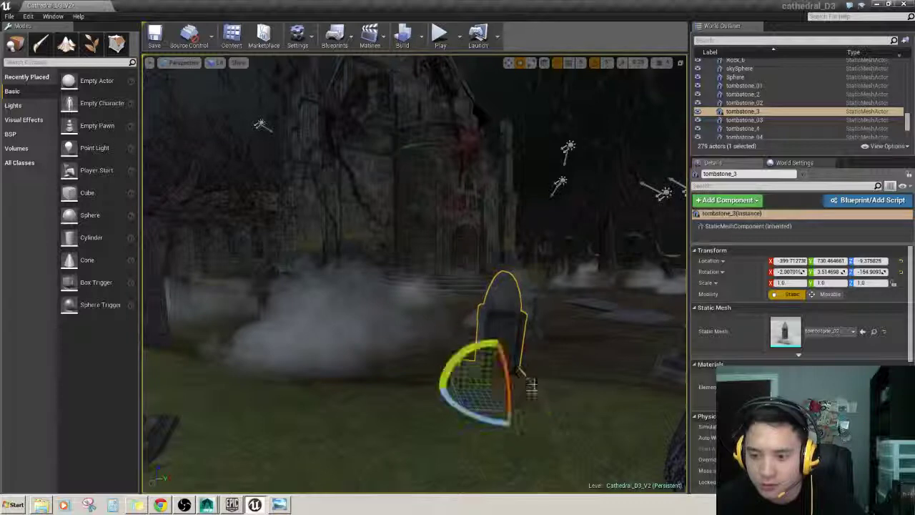
drag(509, 418, 509, 419)
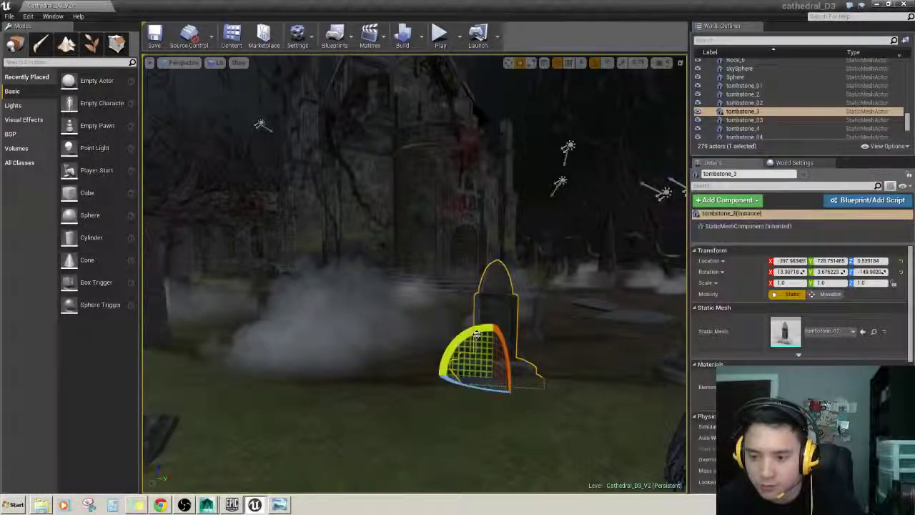
alt+drag(548, 342, 615, 347)
key(e)
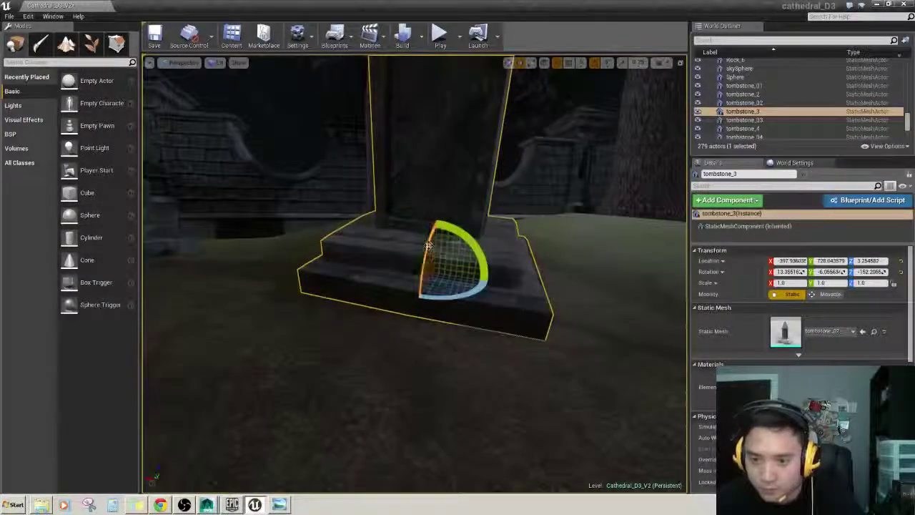
drag(460, 241, 434, 249)
Move tree_dead4 beside the fence wall to about X -735, Y -21, and rotate it to about -3, -19 and 41 degrees.
key(w)
right_drag(477, 222, 378, 264)
click(381, 327)
drag(372, 377, 459, 354)
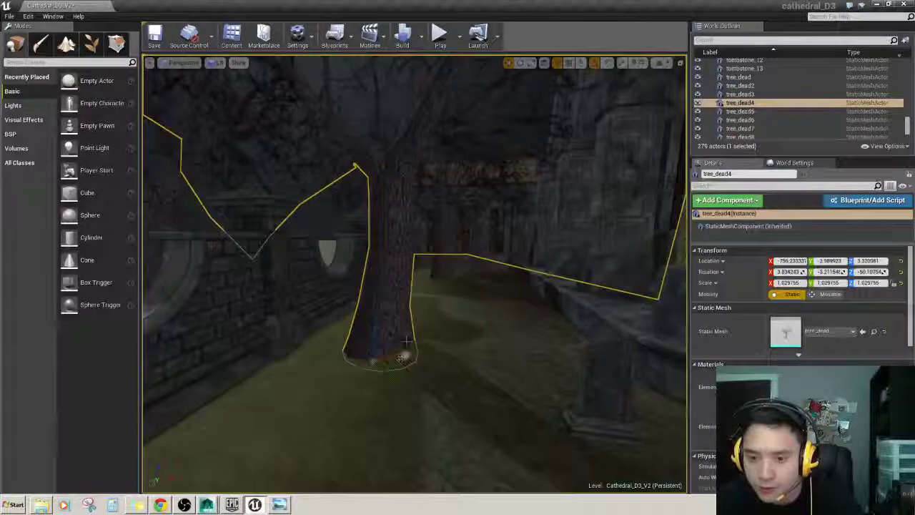
drag(403, 357, 343, 368)
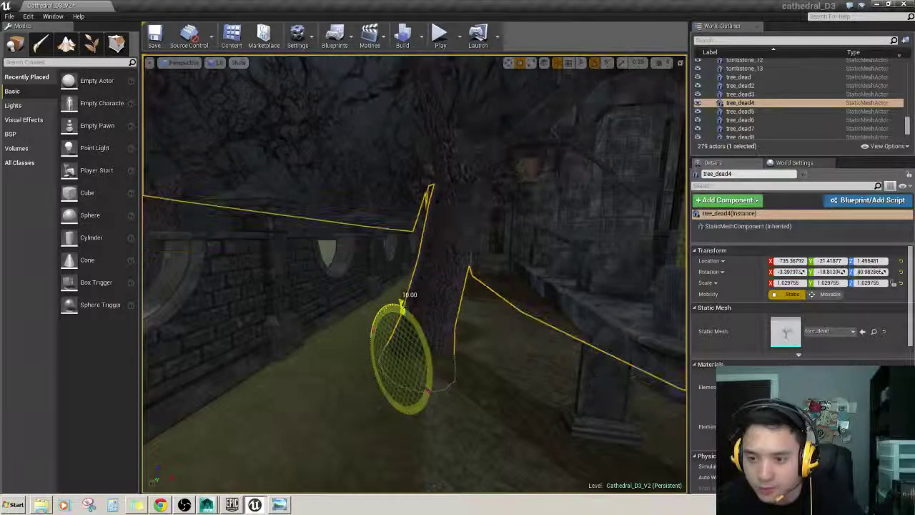
Select tree_dead5 farther along the fence wall and rotate it to 10 degrees on Y and 25 degrees on Z.
right_drag(401, 307, 473, 285)
click(448, 319)
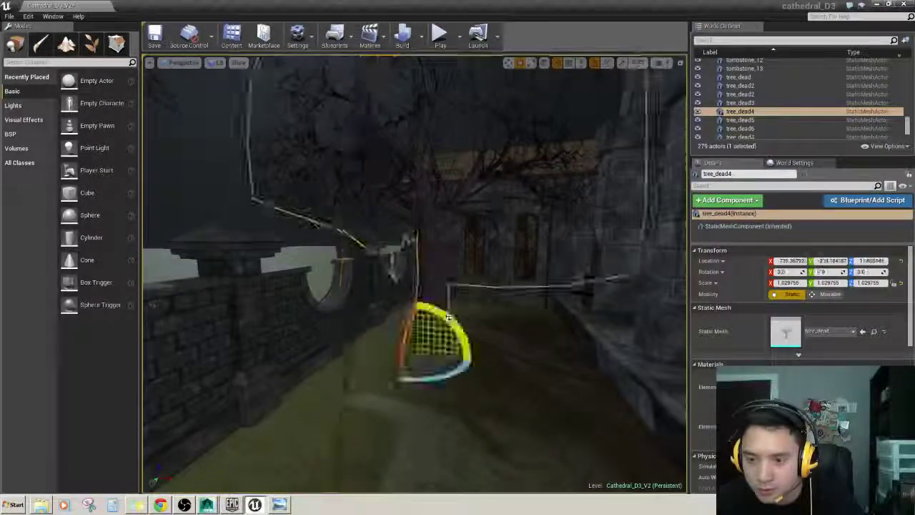
scroll(449, 317, up, 3)
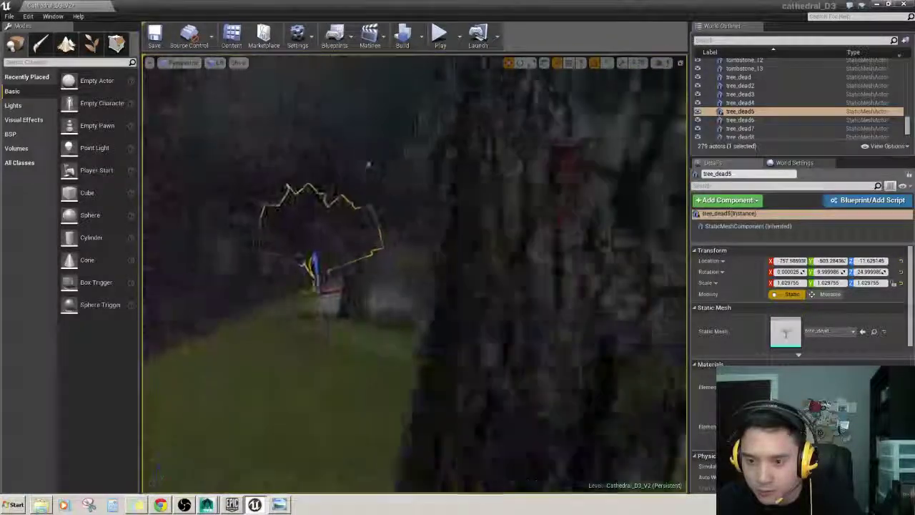
Move tree_dead3 closer to the fence wall at about X -725, Y 494, and rotate it to about -5 and -95 degrees.
alt+drag(433, 345, 513, 347)
mouse_move(433, 346)
right_down()
mouse_move(479, 346)
mouse_move(401, 338)
mouse_move(431, 359)
right_up()
click(433, 345)
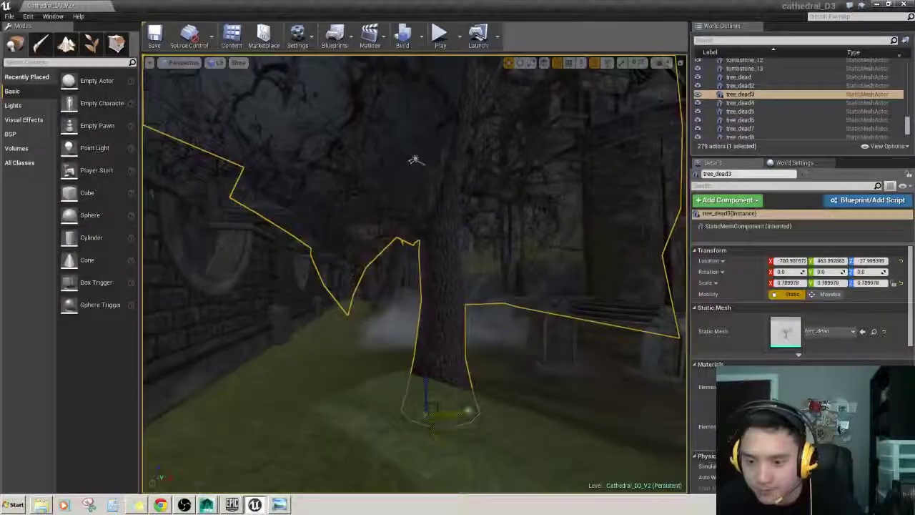
drag(468, 410, 442, 410)
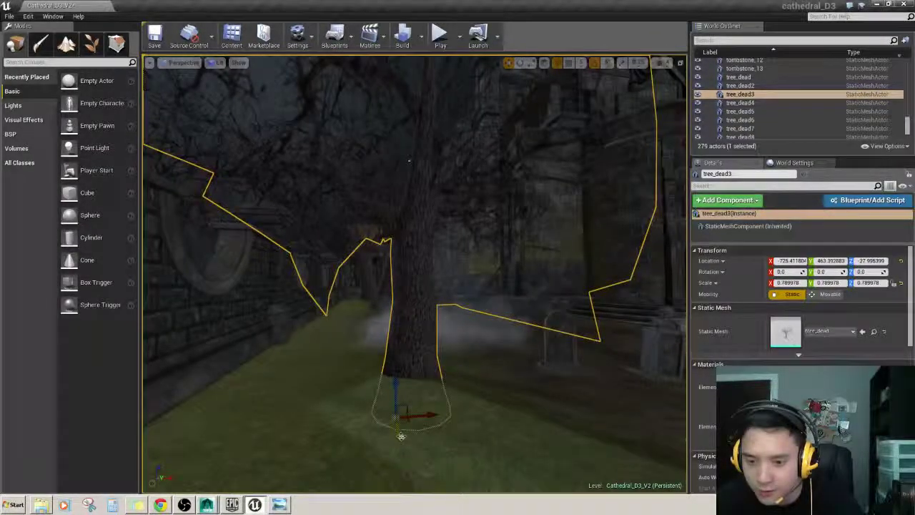
mouse_move(430, 419)
right_down()
mouse_move(438, 400)
mouse_move(434, 420)
right_up()
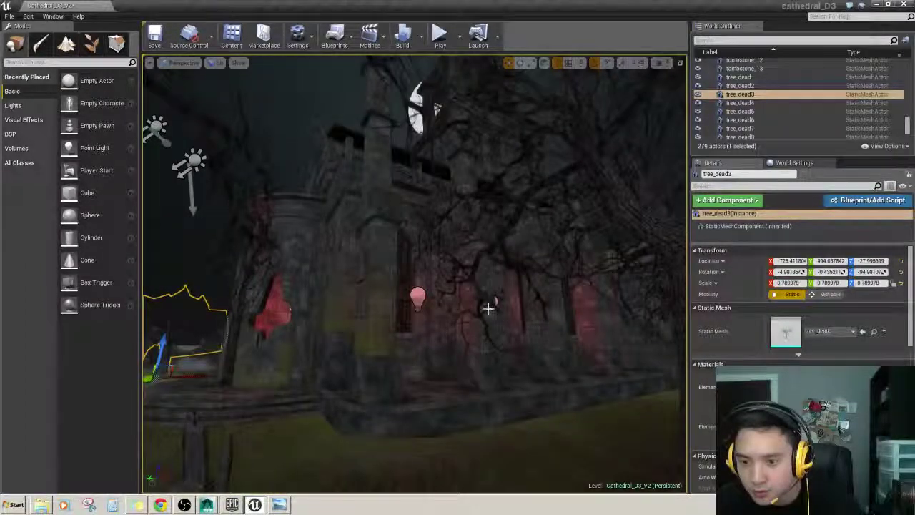
Examine the cathedral, graveyard and tree placement from several ground-level and overhead viewpoints.
right_drag(488, 308, 488, 308)
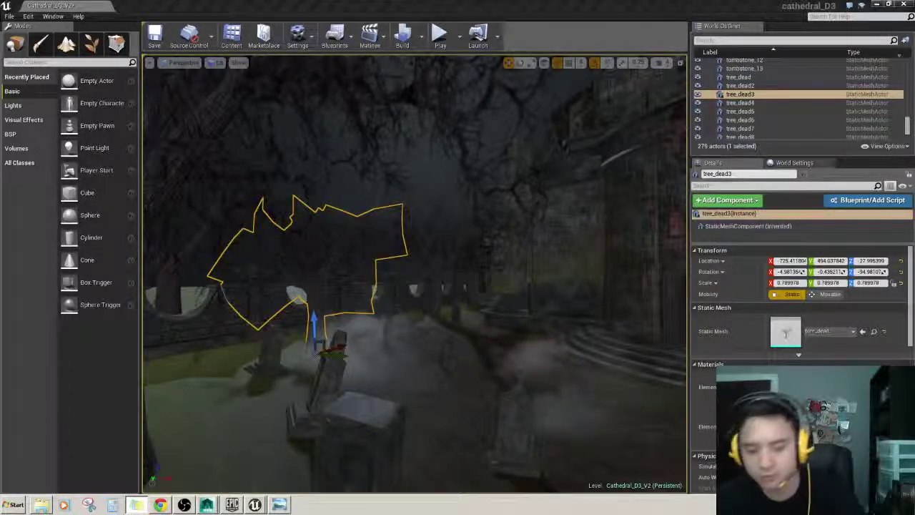
right_drag(489, 308, 489, 308)
right_drag(474, 257, 474, 257)
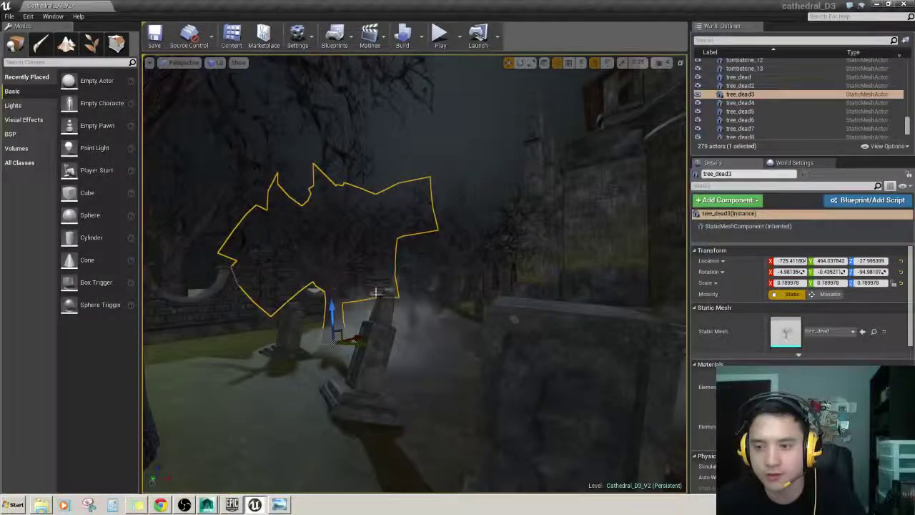
right_drag(374, 292, 375, 292)
right_drag(317, 239, 317, 240)
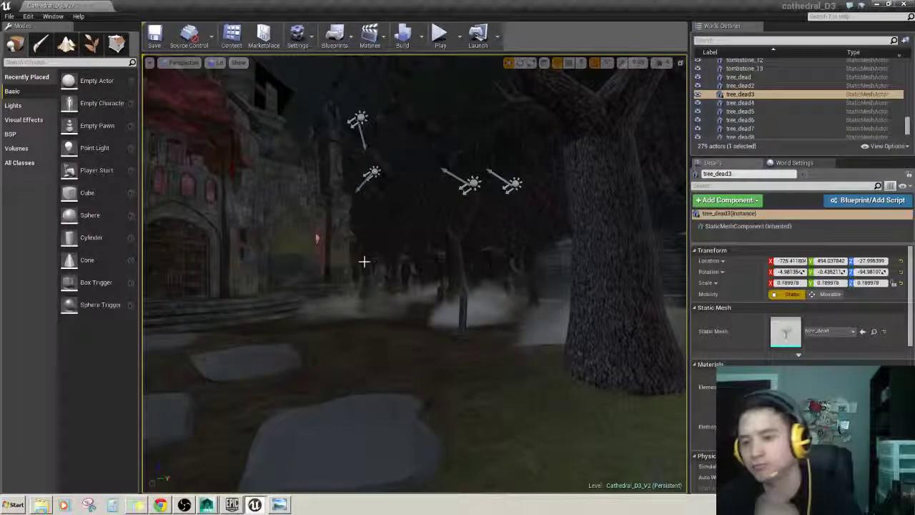
right_drag(364, 261, 395, 271)
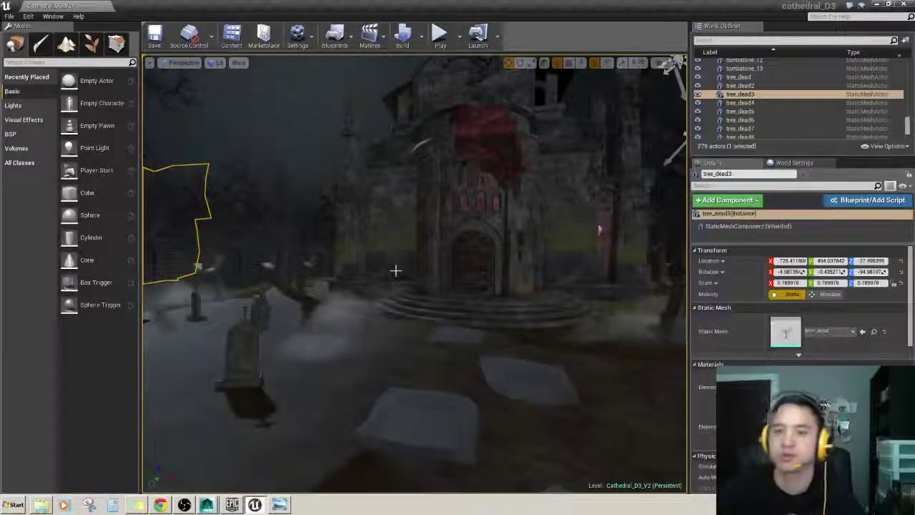
right_drag(371, 199, 371, 199)
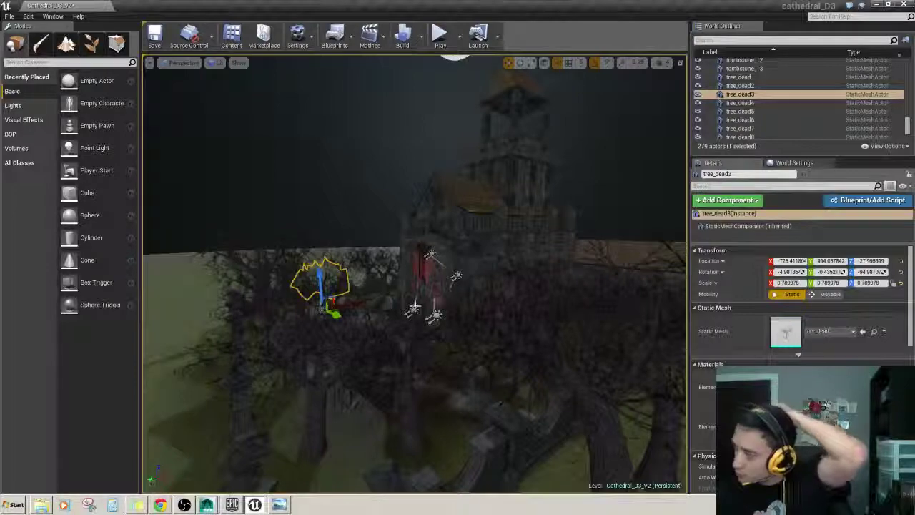
right_drag(416, 306, 416, 306)
Select the tilted tombstone_3 beside the large tree and fine-tune its height above the ground.
click(484, 350)
right_drag(483, 350, 483, 350)
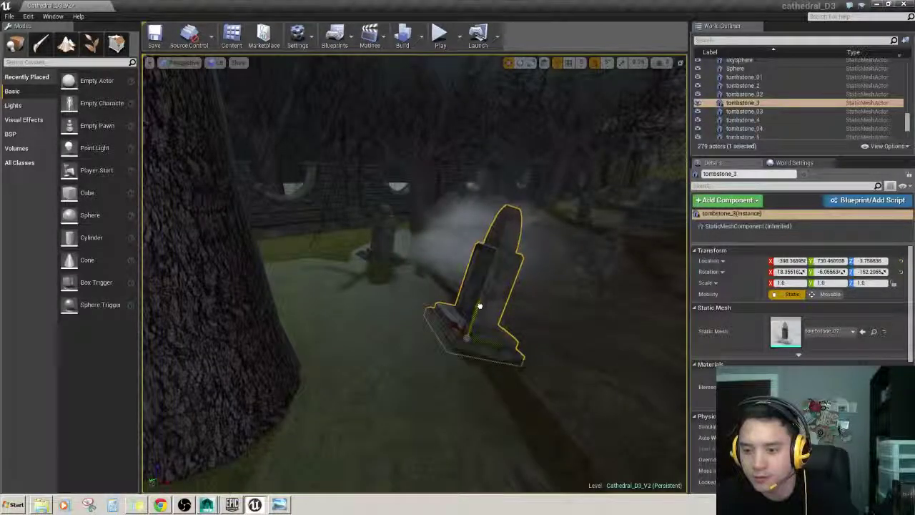
drag(479, 306, 481, 305)
right_drag(480, 304, 452, 309)
Select tree_dead beside the front fence and tilt it 5 degrees on its X axis.
click(441, 265)
right_drag(441, 265, 441, 265)
right_drag(519, 171, 519, 172)
right_drag(577, 245, 577, 245)
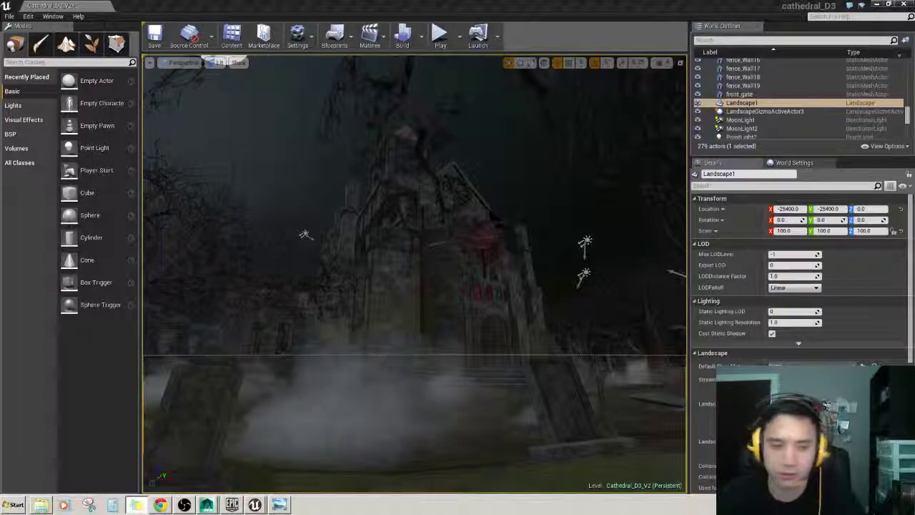
click(336, 280)
right_drag(336, 280, 465, 296)
click(570, 279)
right_drag(570, 280, 556, 282)
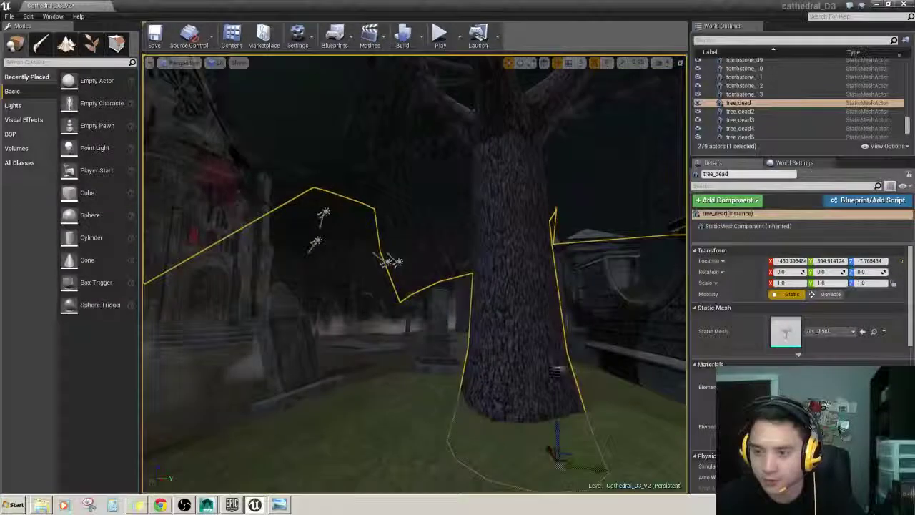
key(e)
drag(532, 417, 504, 459)
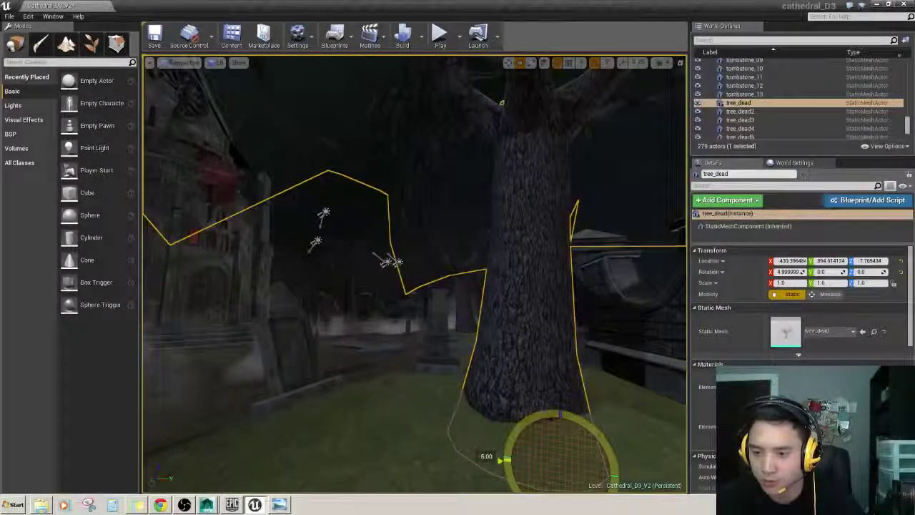
Raise tree_dead to about Z 0.8 and tilt it to about -5 degrees on its Y axis.
key(w)
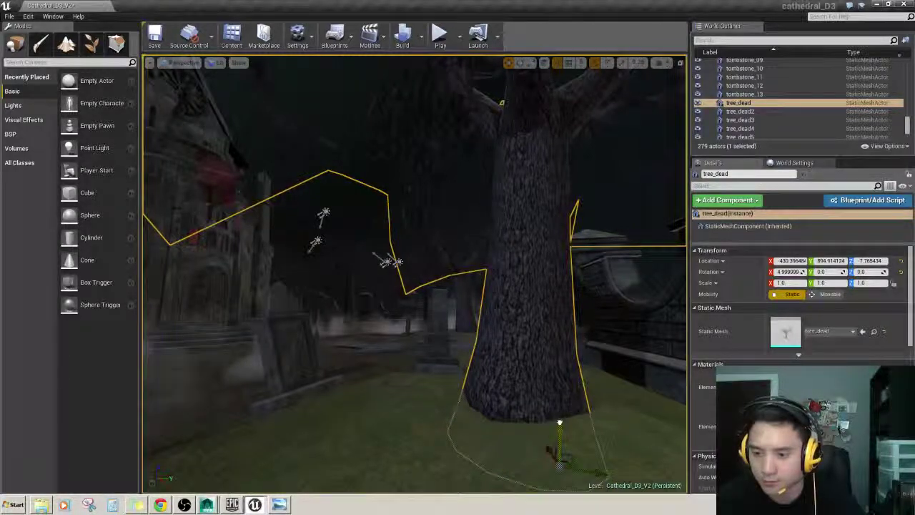
drag(560, 422, 560, 405)
right_drag(559, 405, 509, 384)
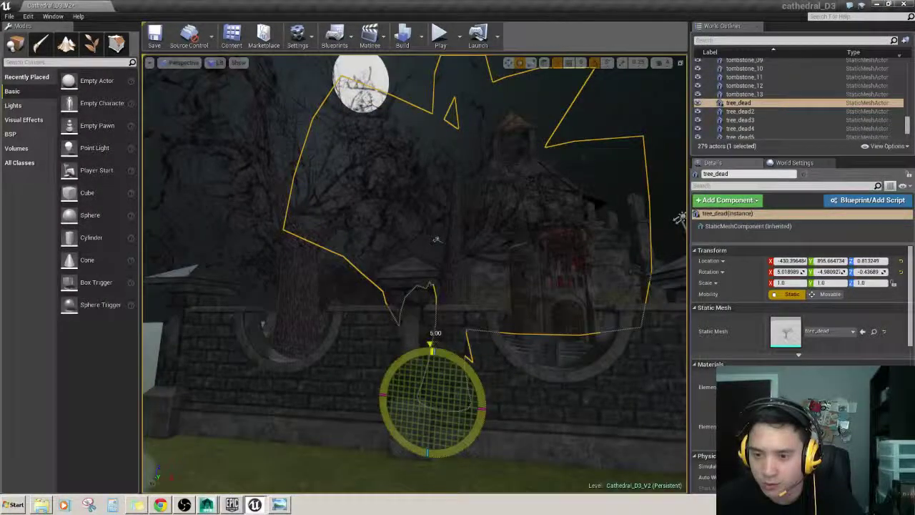
mouse_move(509, 383)
right_down()
mouse_move(493, 411)
mouse_move(522, 393)
mouse_move(504, 400)
right_up()
Examine the placement of tree_dead and the surrounding trees and tombstones from the fence, graveyard and front path.
alt+drag(515, 382, 500, 390)
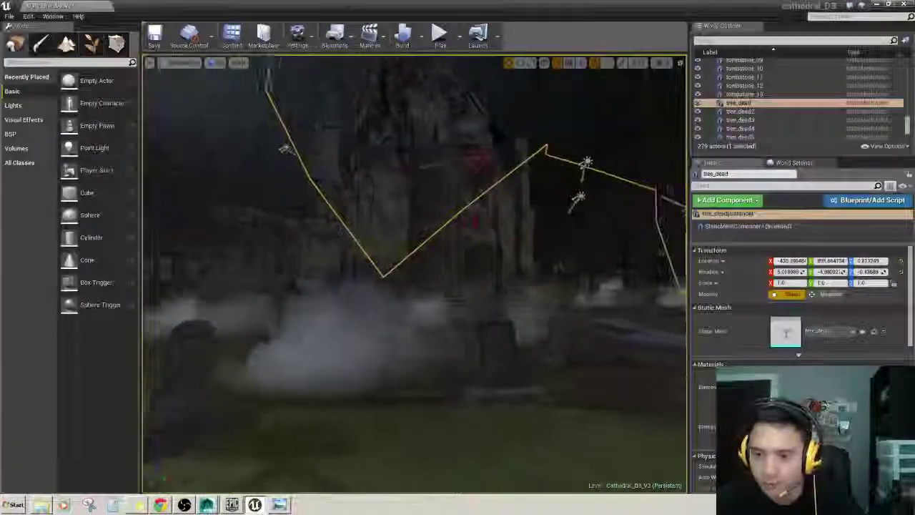
mouse_move(501, 390)
right_down()
mouse_move(511, 399)
mouse_move(505, 429)
mouse_move(500, 400)
right_up()
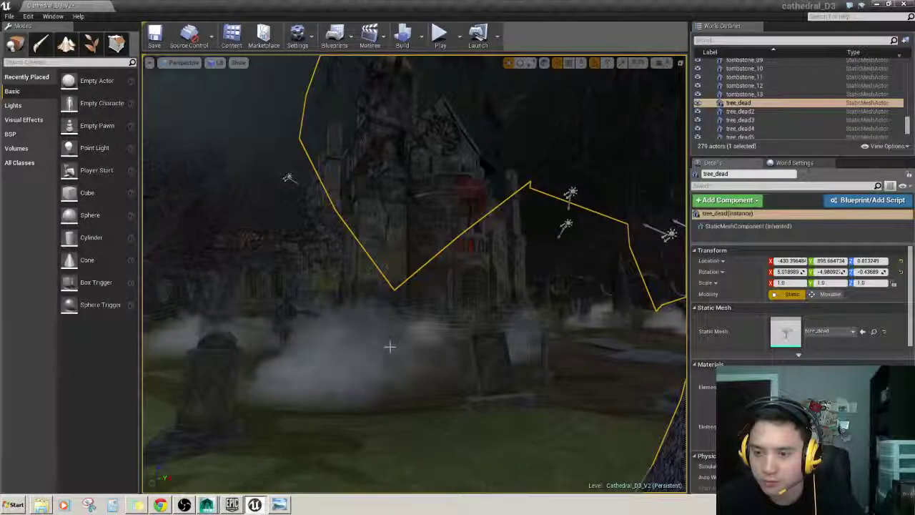
alt+drag(389, 347, 396, 342)
right_drag(414, 286, 445, 283)
mouse_move(414, 274)
right_down()
mouse_move(400, 314)
mouse_move(412, 280)
mouse_move(392, 269)
mouse_move(419, 258)
mouse_move(418, 272)
mouse_move(404, 273)
right_up()
right_drag(429, 359, 414, 352)
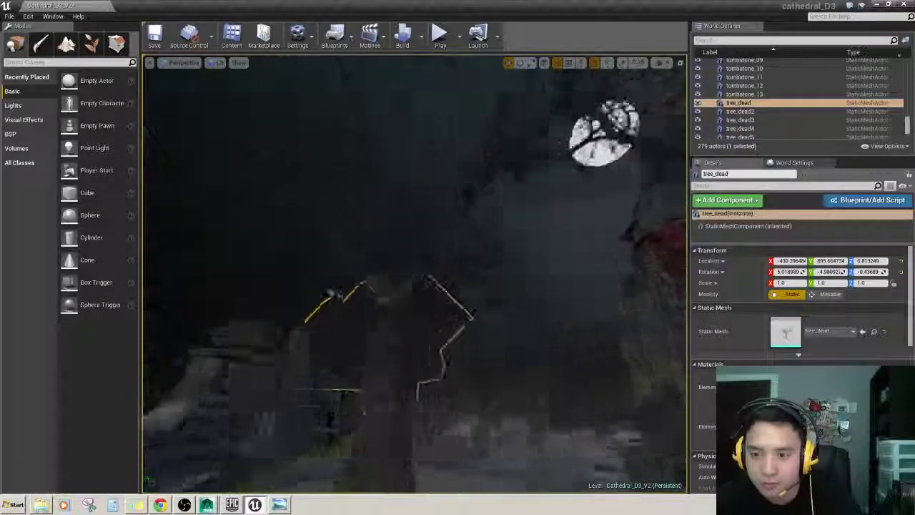
right_drag(414, 286, 402, 286)
key(f)
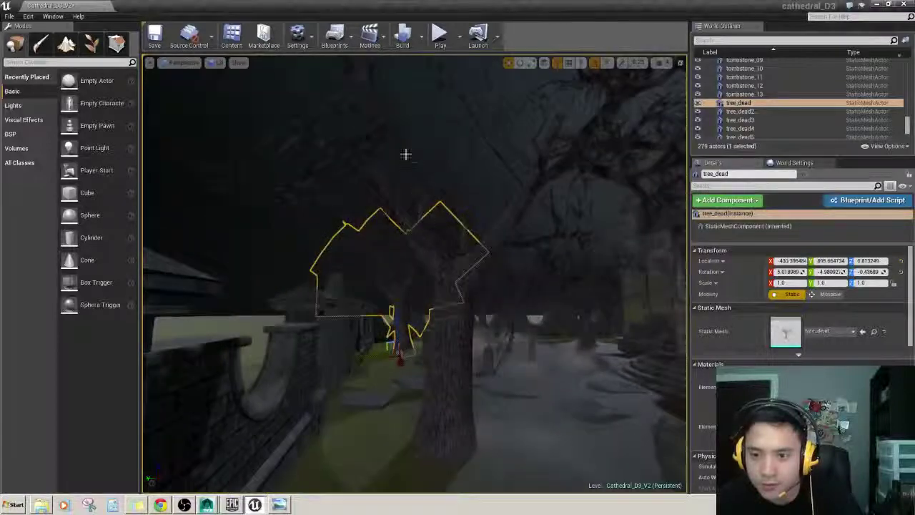
right_drag(405, 154, 622, 343)
right_drag(500, 143, 463, 246)
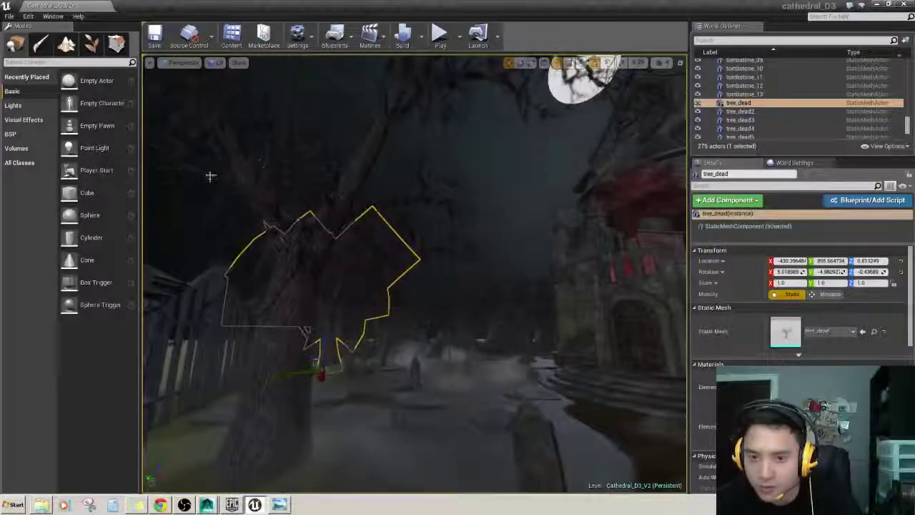
right_drag(223, 177, 223, 199)
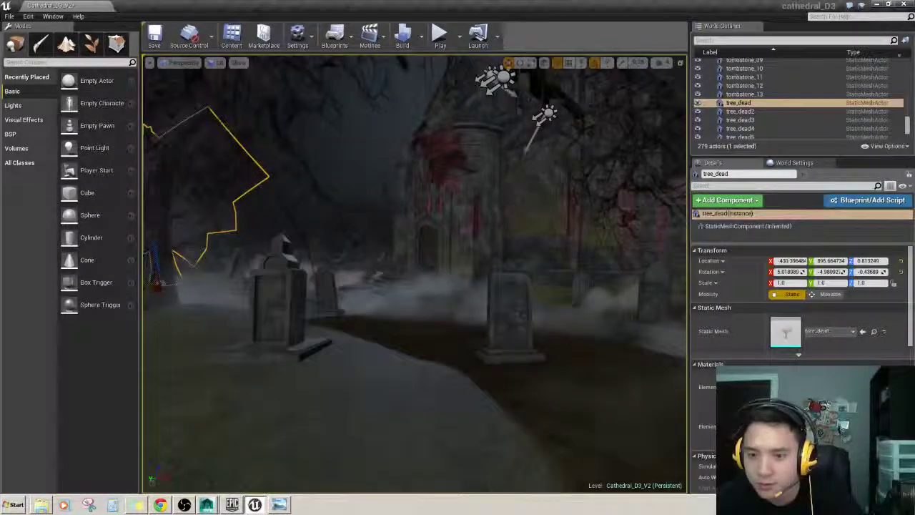
right_drag(340, 272, 537, 280)
mouse_move(314, 316)
right_down()
mouse_move(397, 307)
mouse_move(317, 315)
right_up()
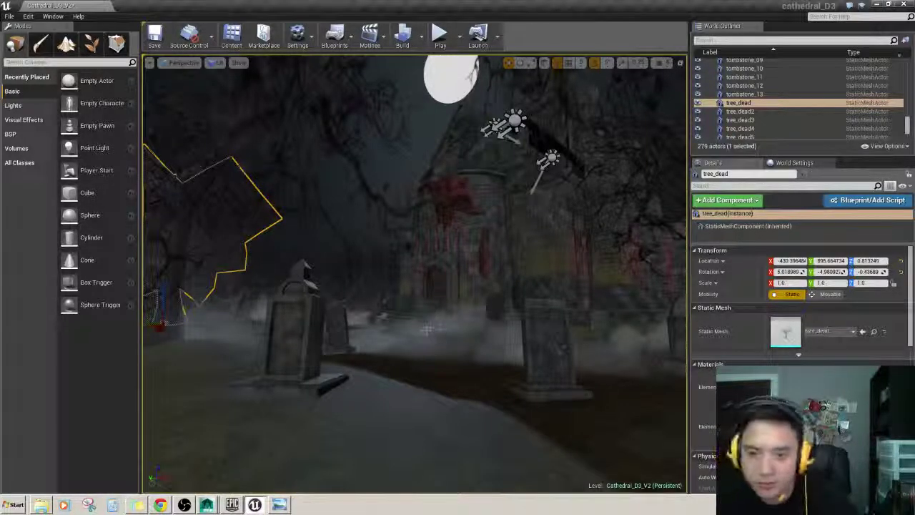
right_drag(472, 315, 474, 315)
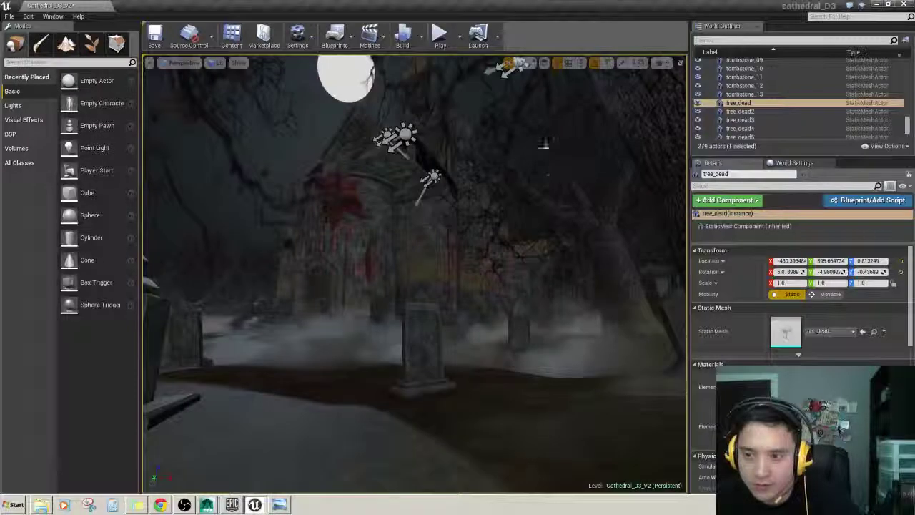
right_drag(510, 201, 509, 199)
right_drag(320, 315, 268, 337)
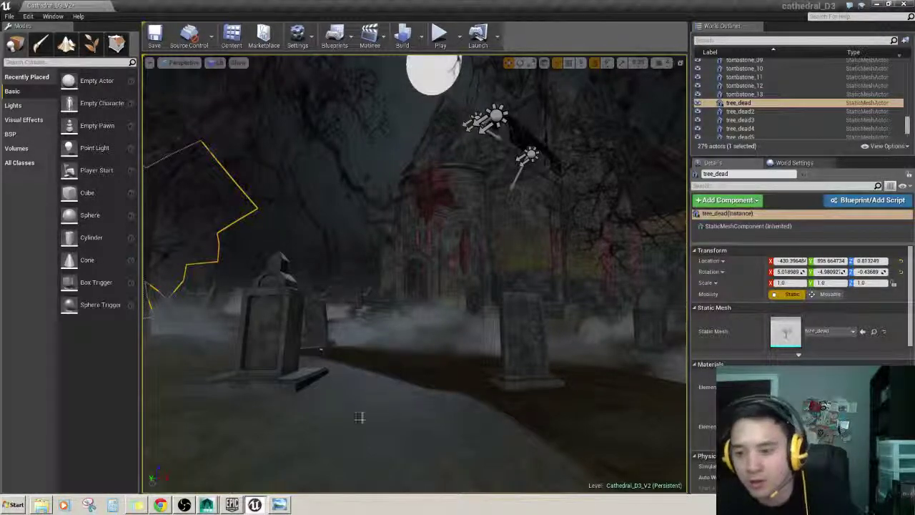
right_drag(411, 380, 413, 380)
Select Rock_4 beside the path and examine the scene around the graveyard and the trees along the wall.
click(408, 325)
click(406, 318)
mouse_move(406, 319)
right_down()
mouse_move(415, 316)
mouse_move(408, 319)
right_up()
click(329, 350)
right_drag(329, 350, 339, 350)
right_drag(343, 314, 286, 294)
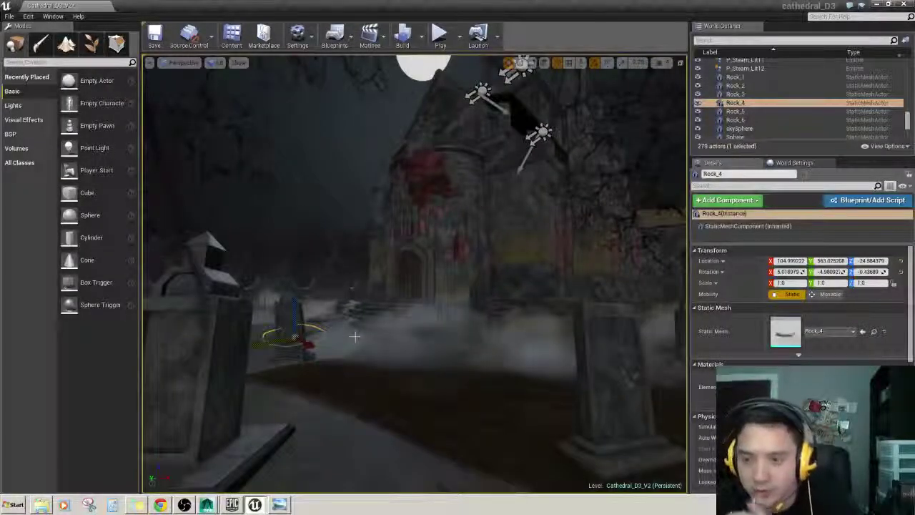
right_drag(309, 182, 457, 218)
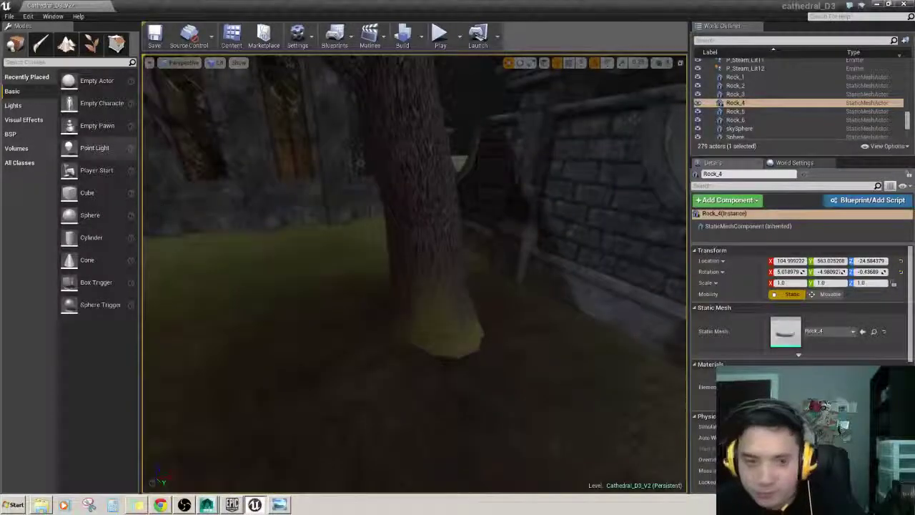
Set up vertex painting in Blend Weights mode with texture count 3 (RGB) and repaint the trunk base of tree_dead15.
click(41, 45)
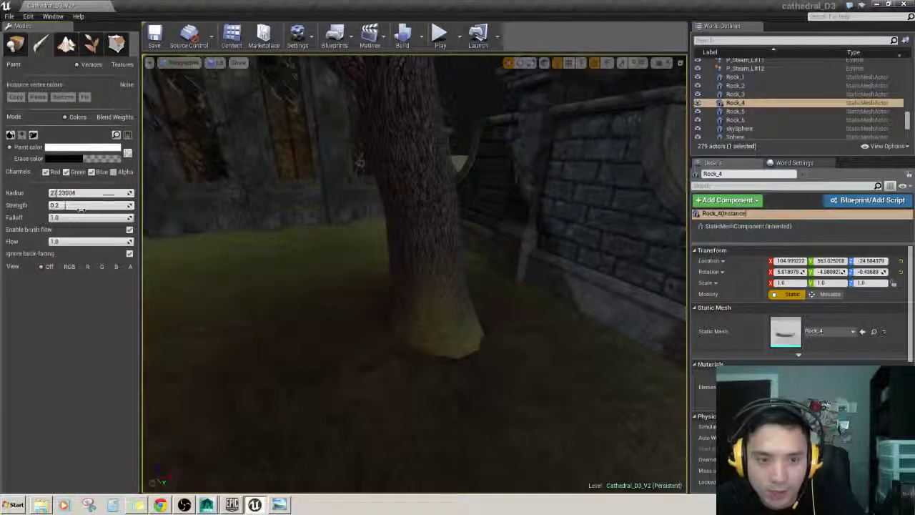
click(421, 213)
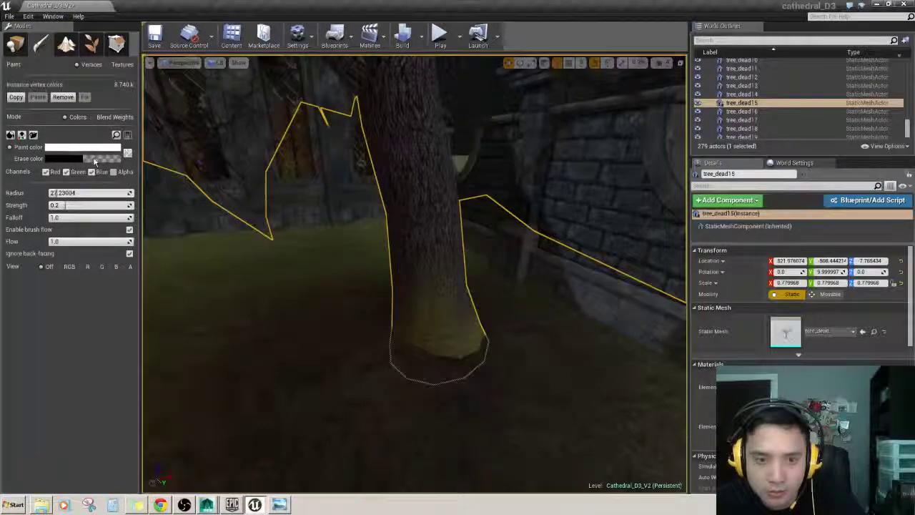
click(100, 117)
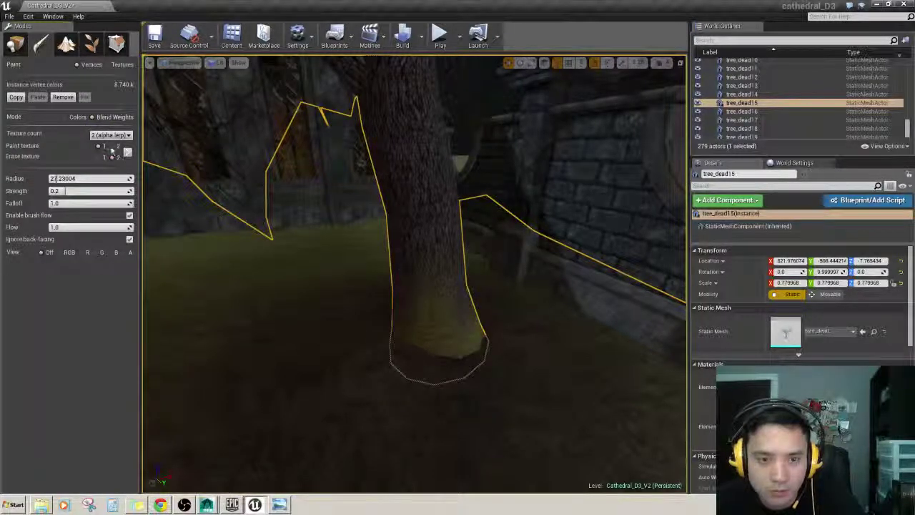
click(111, 135)
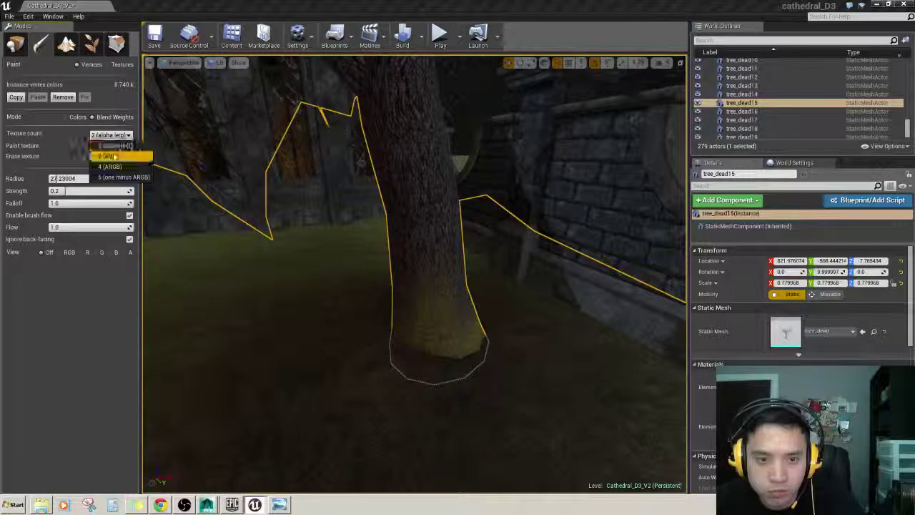
click(109, 155)
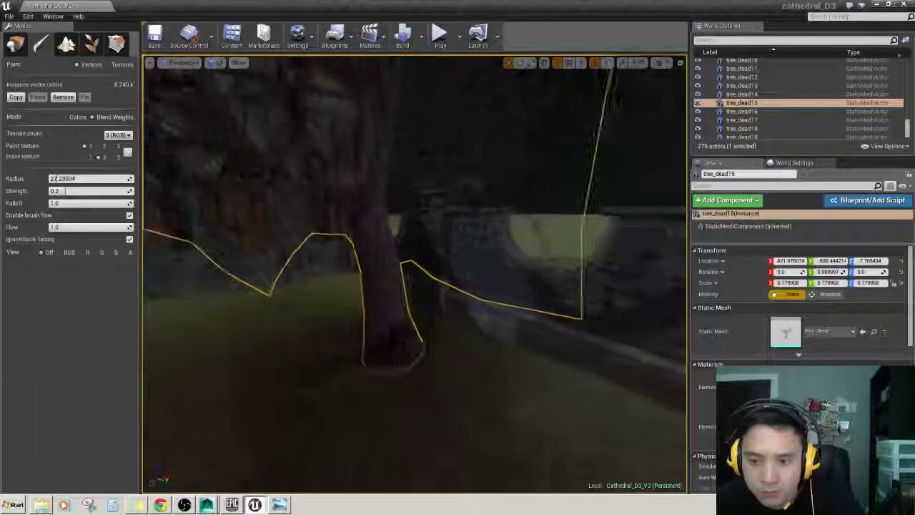
Select tree_dead14 and touch up the painted texture blend around its trunk base.
mouse_move(446, 337)
right_down()
mouse_move(445, 348)
mouse_move(446, 336)
mouse_move(421, 324)
right_up()
right_drag(293, 314, 325, 315)
right_drag(440, 321, 479, 329)
right_drag(429, 361, 457, 354)
click(483, 313)
right_drag(487, 315, 501, 318)
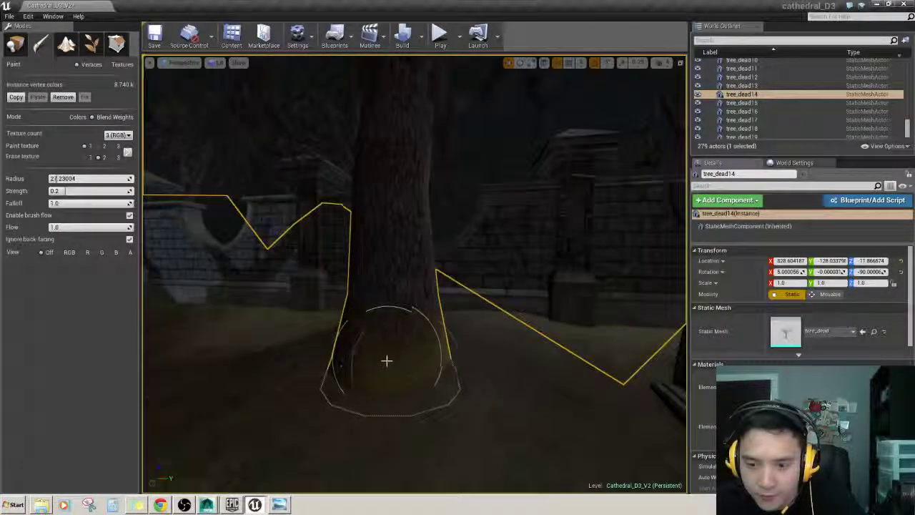
right_drag(427, 348, 490, 350)
right_drag(401, 343, 439, 321)
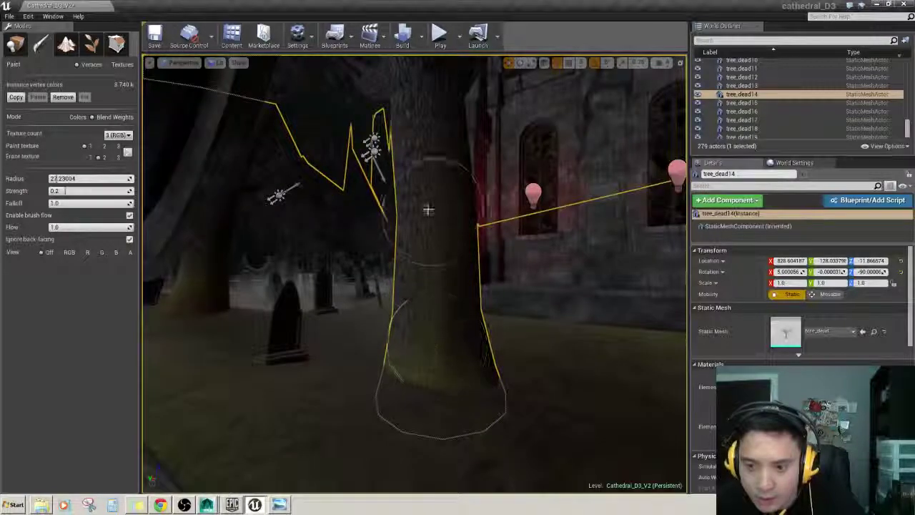
mouse_move(439, 352)
right_down()
mouse_move(361, 336)
mouse_move(402, 279)
right_up()
Select tree_dead13 and paint the texture blend along its trunk from base to upper trunk.
click(380, 324)
click(402, 315)
click(397, 304)
click(422, 185)
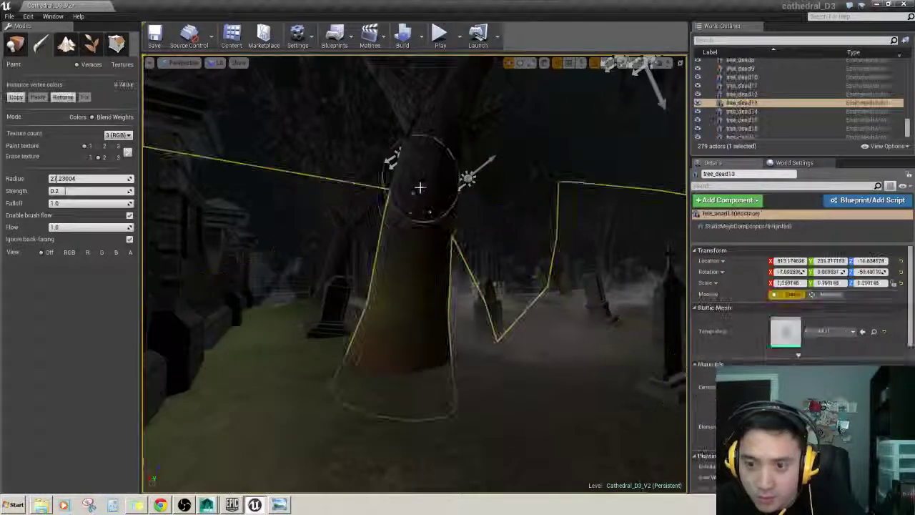
right_drag(415, 267, 172, 269)
click(417, 259)
click(409, 271)
right_drag(400, 243, 440, 270)
Inspect the cathedral stairs, Cathedral_Right_Foundation2 and Cathedral_Right_Wall_Pillar_B5, selecting each to check its painted surface.
click(589, 322)
right_drag(589, 323, 429, 334)
click(459, 400)
mouse_move(460, 400)
right_down()
mouse_move(507, 400)
mouse_move(457, 368)
mouse_move(452, 309)
right_up()
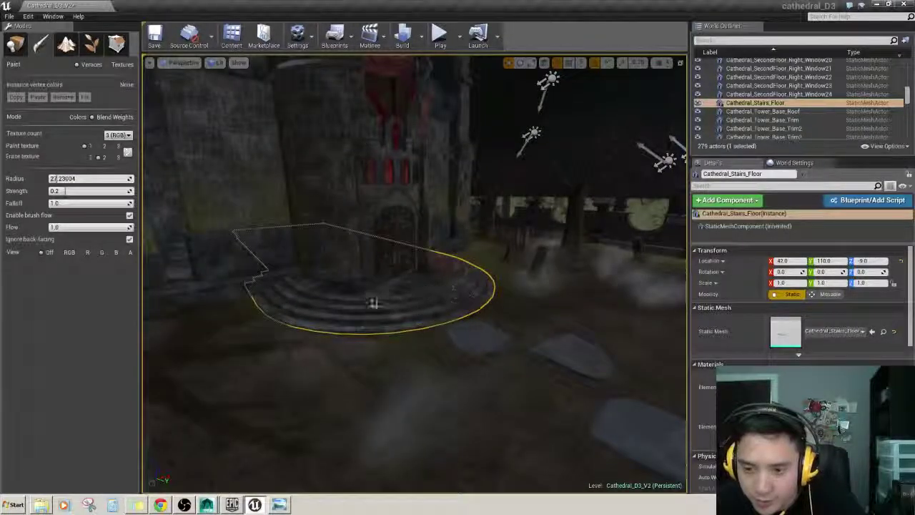
right_drag(361, 303, 588, 404)
click(474, 335)
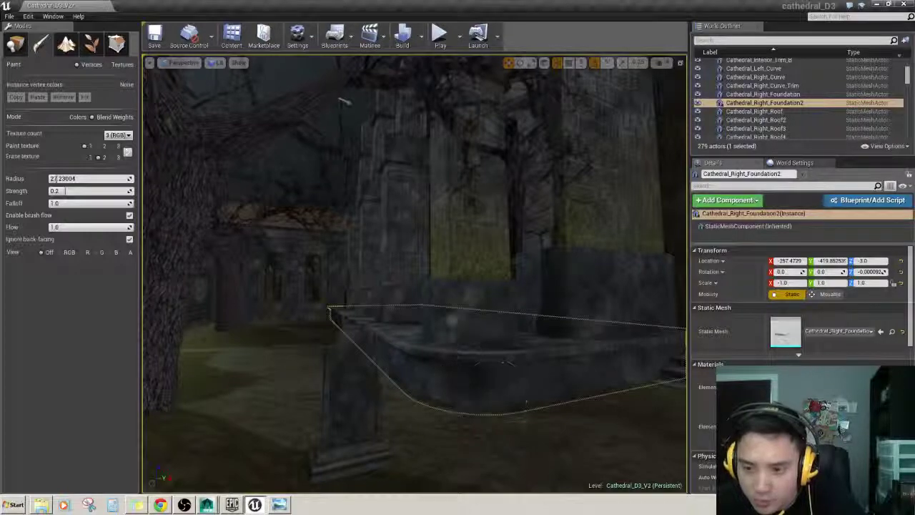
right_drag(429, 322, 458, 322)
click(539, 314)
right_drag(539, 315, 632, 312)
right_drag(544, 270, 544, 270)
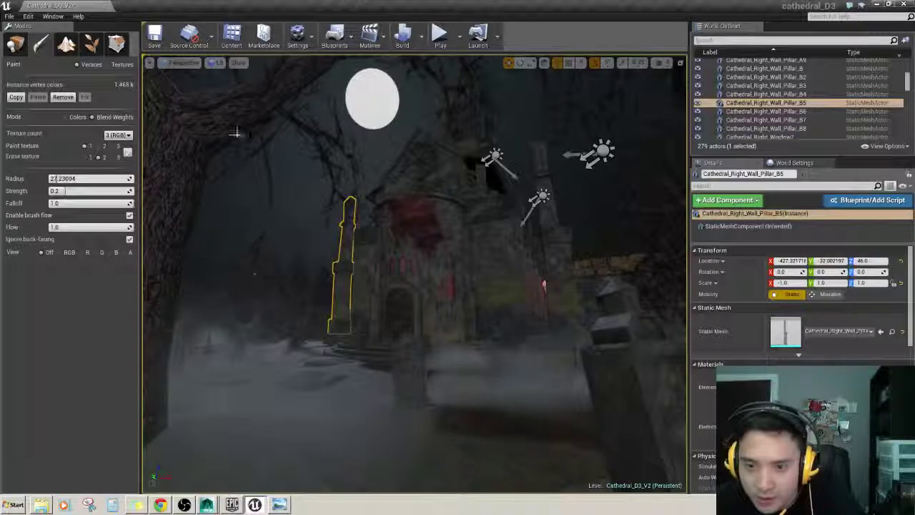